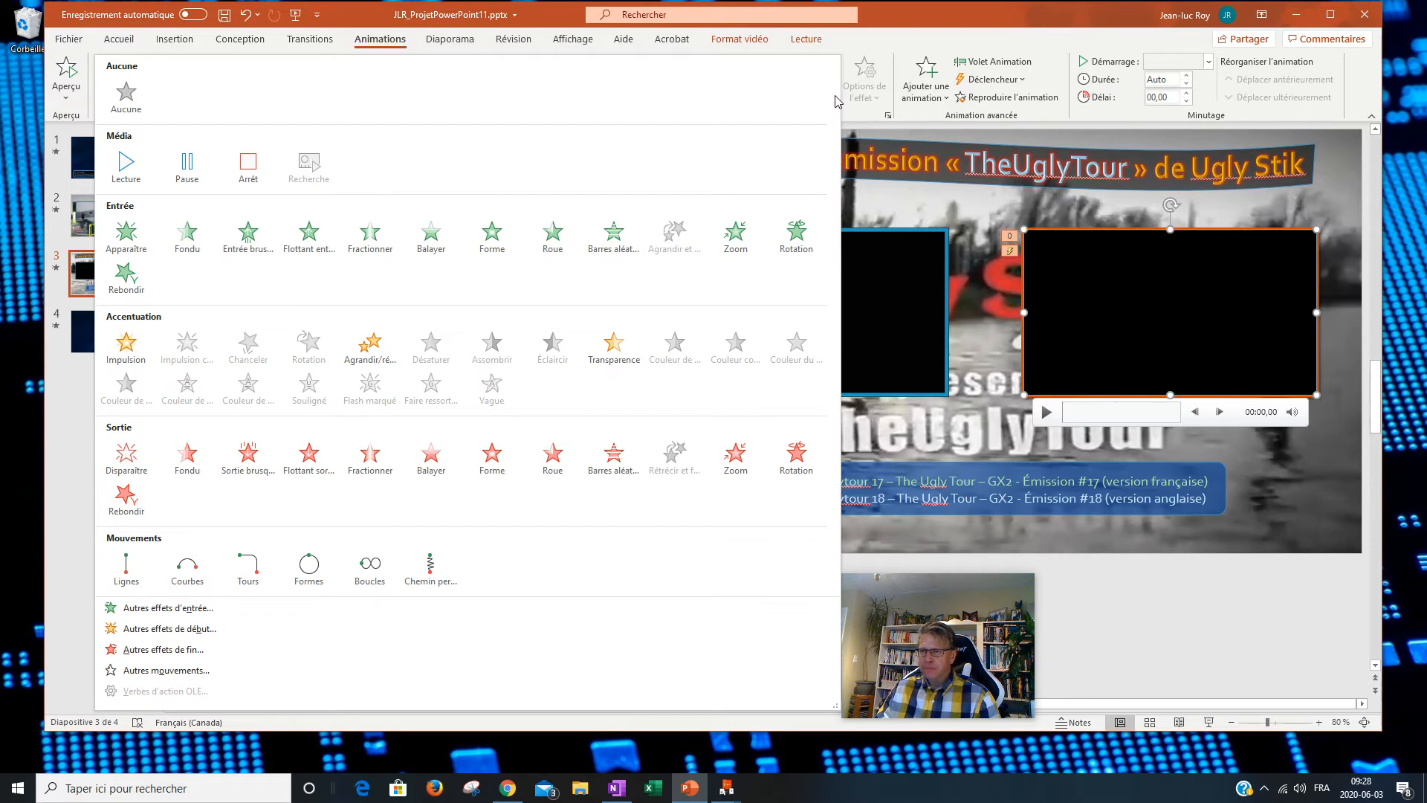
Step: Apply the Zoom entrance animation to the right-hand video on slide 3 and set it to start with the previous effect
click(740, 236)
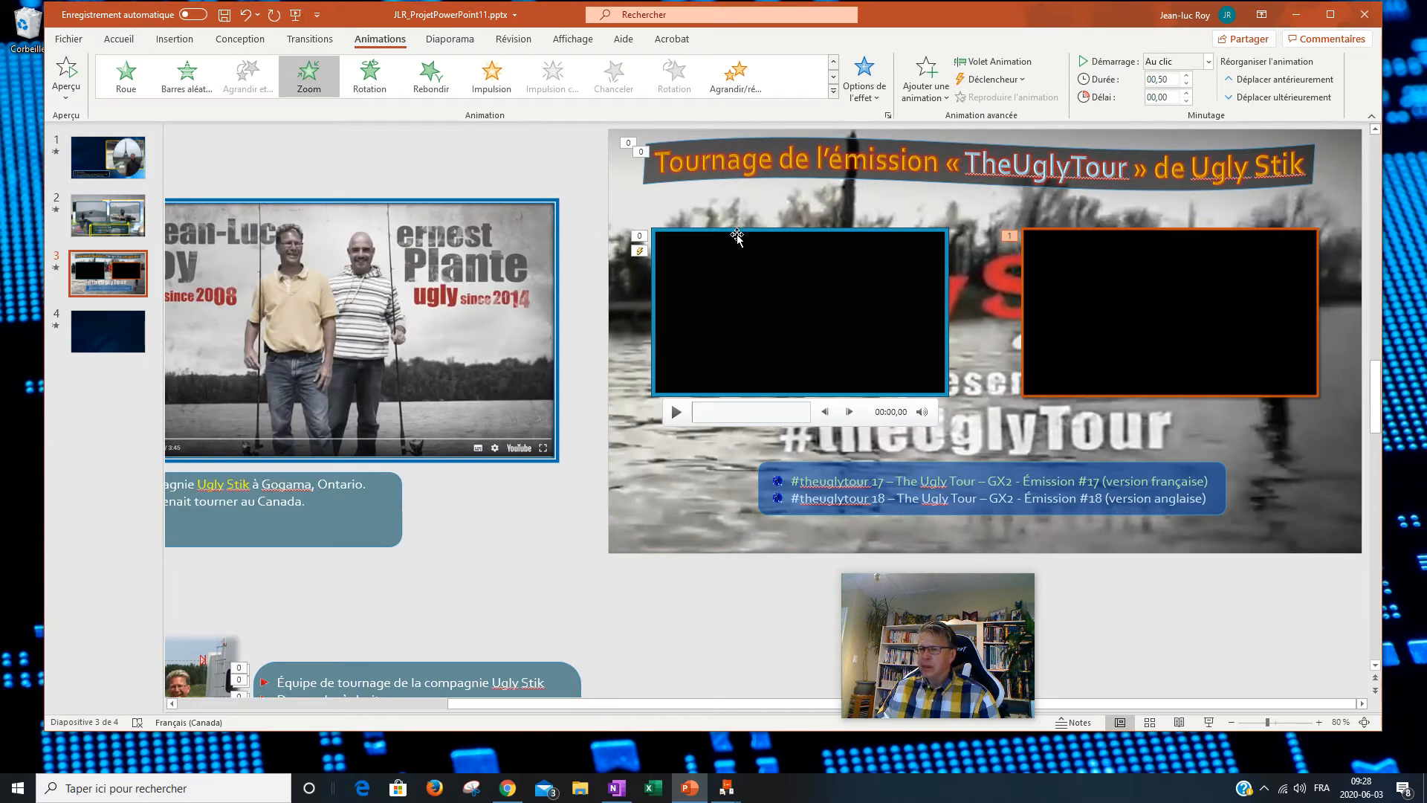
click(983, 64)
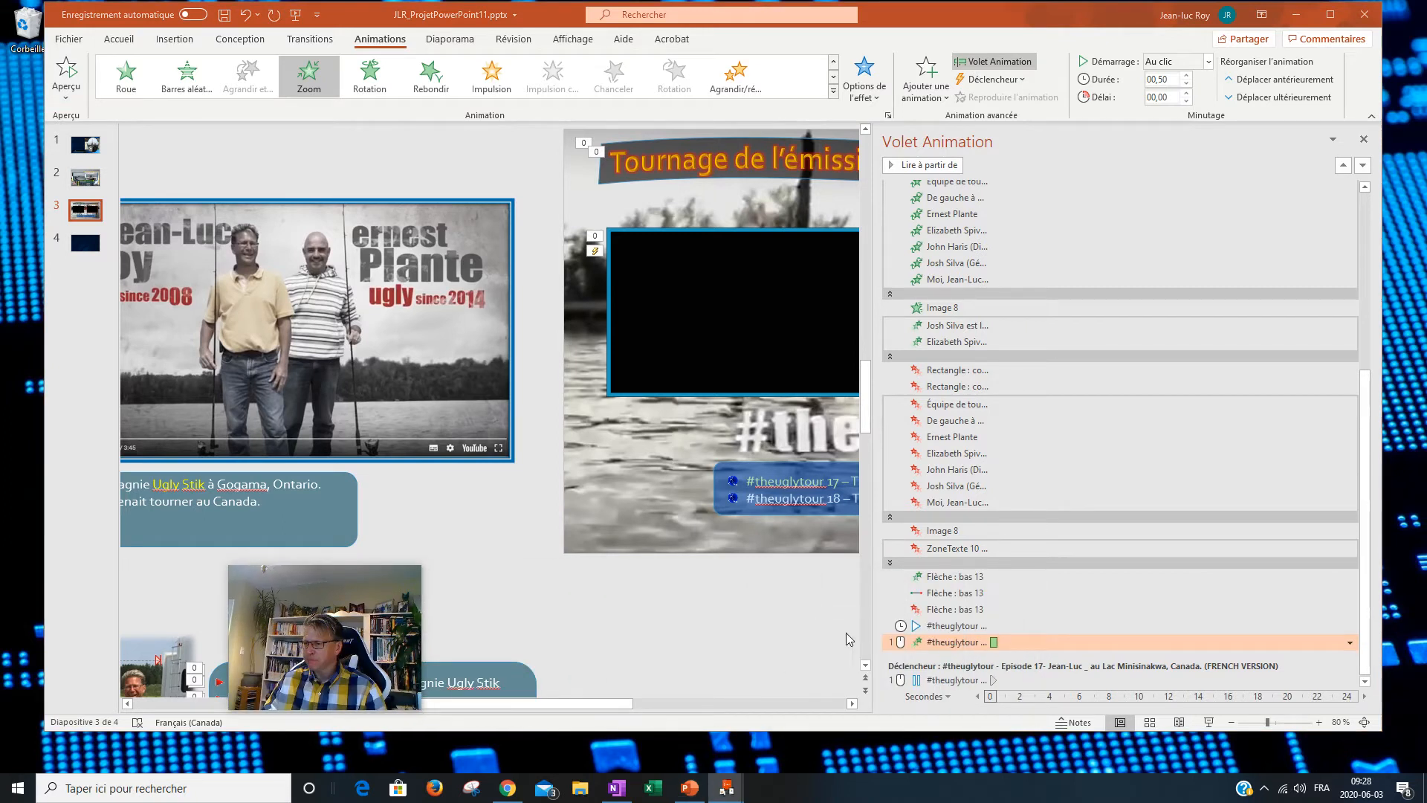
click(607, 706)
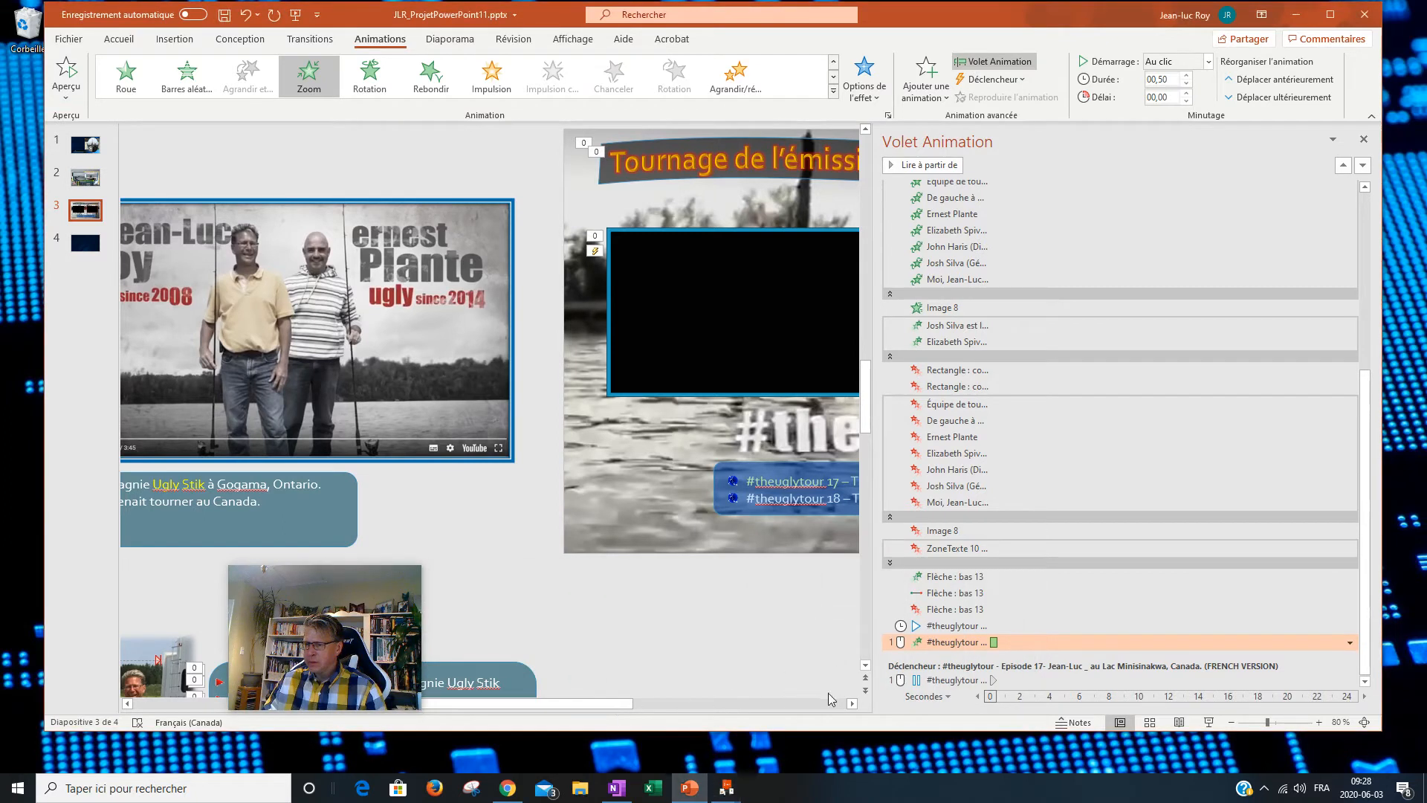
drag(590, 703, 810, 703)
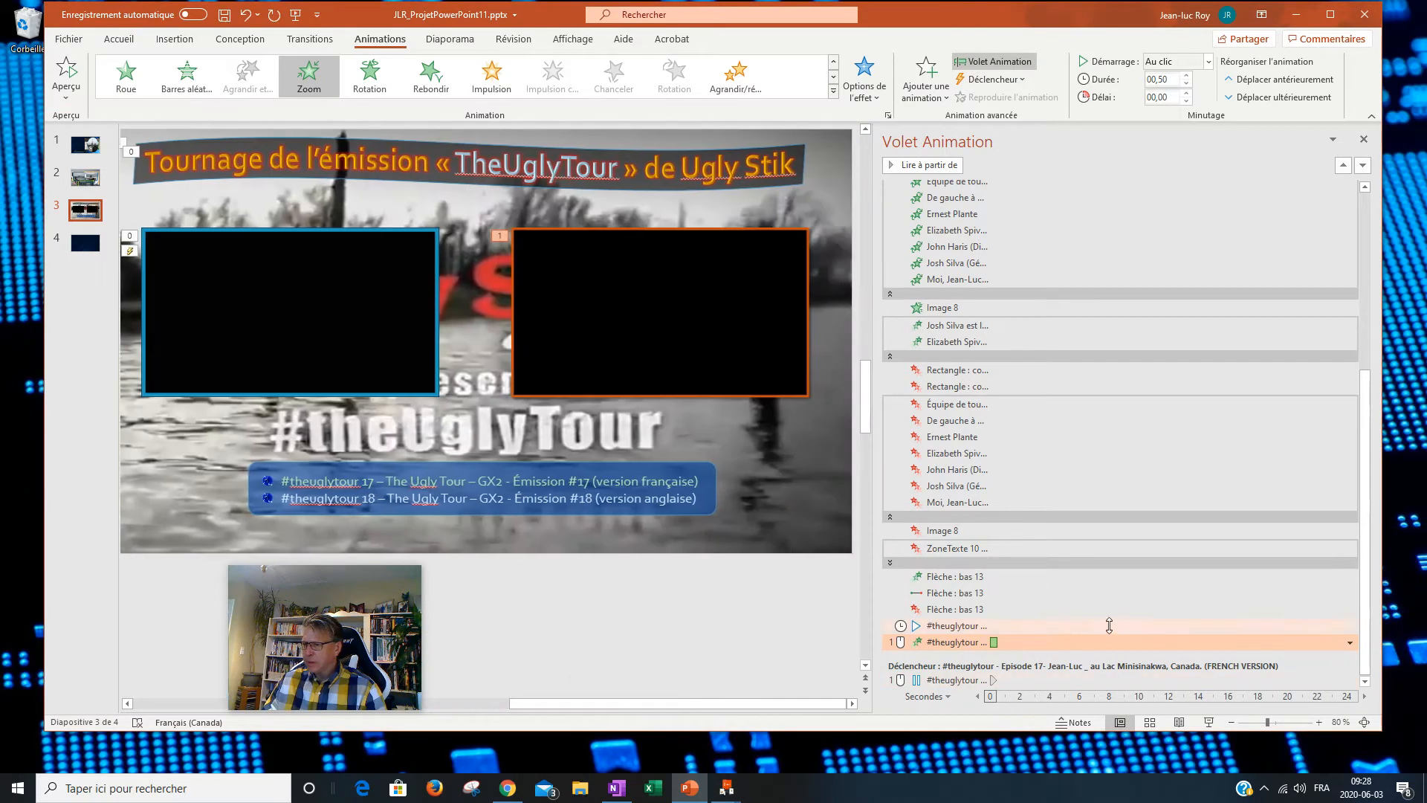
click(1350, 643)
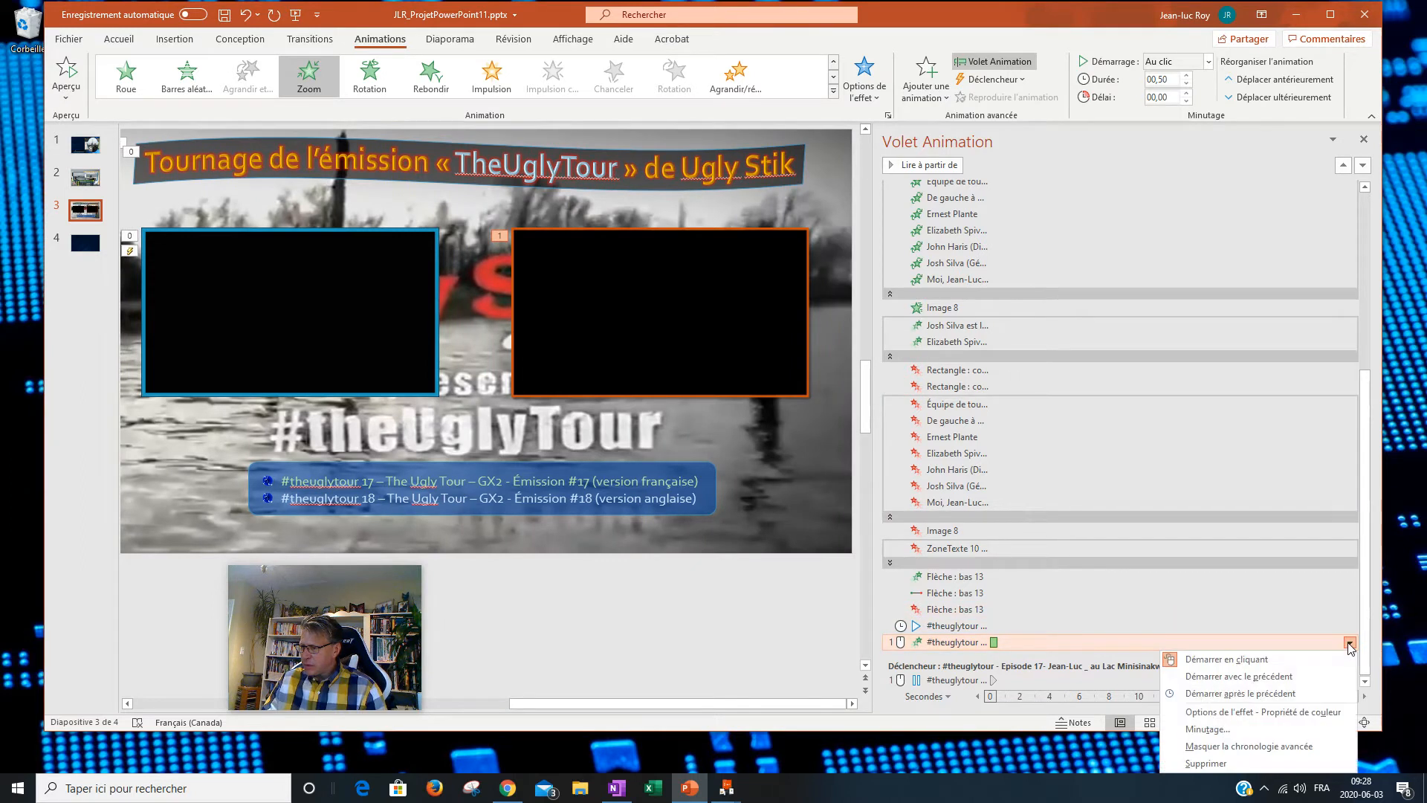
click(1310, 686)
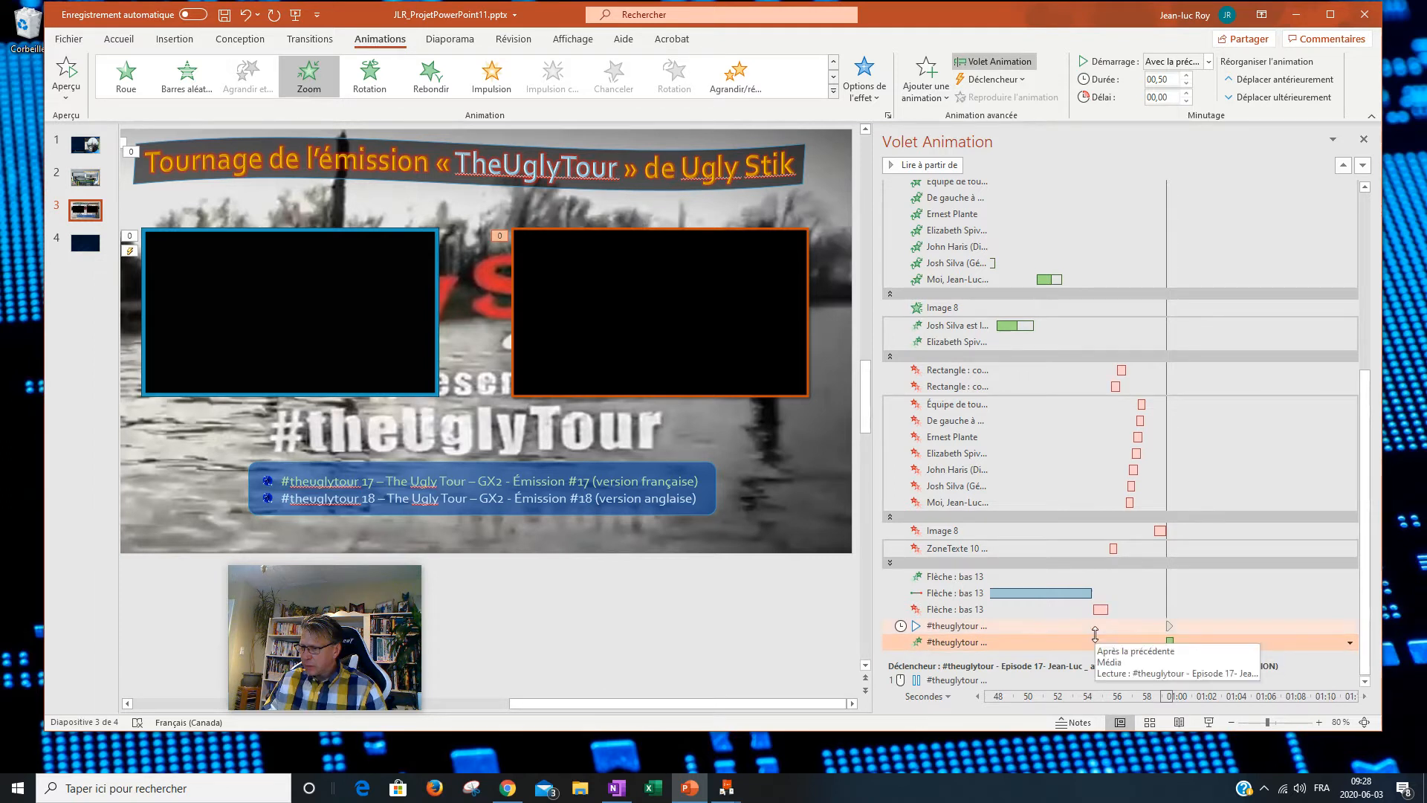
Step: Review the effect options of the right-hand video's Zoom animation without changing them
click(1351, 643)
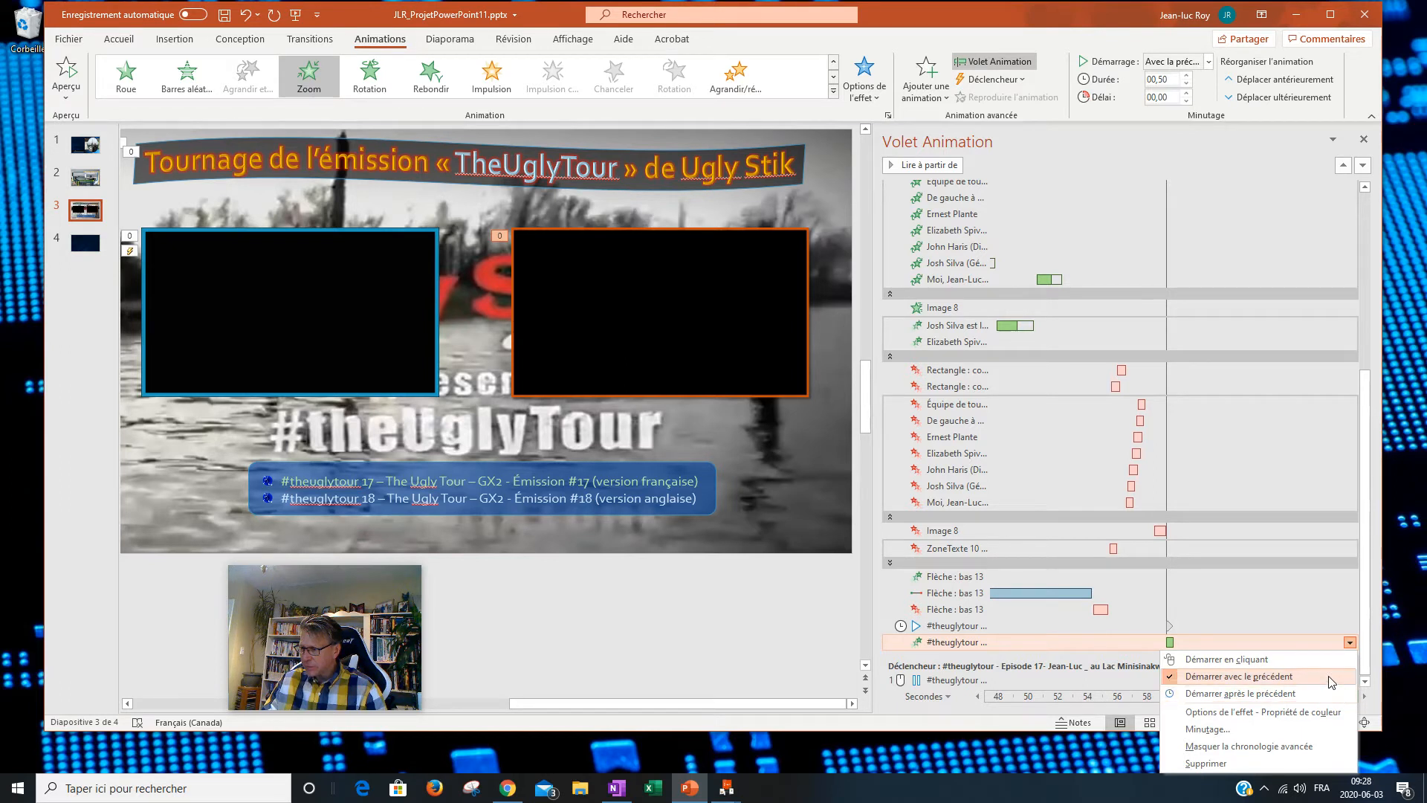
click(1329, 711)
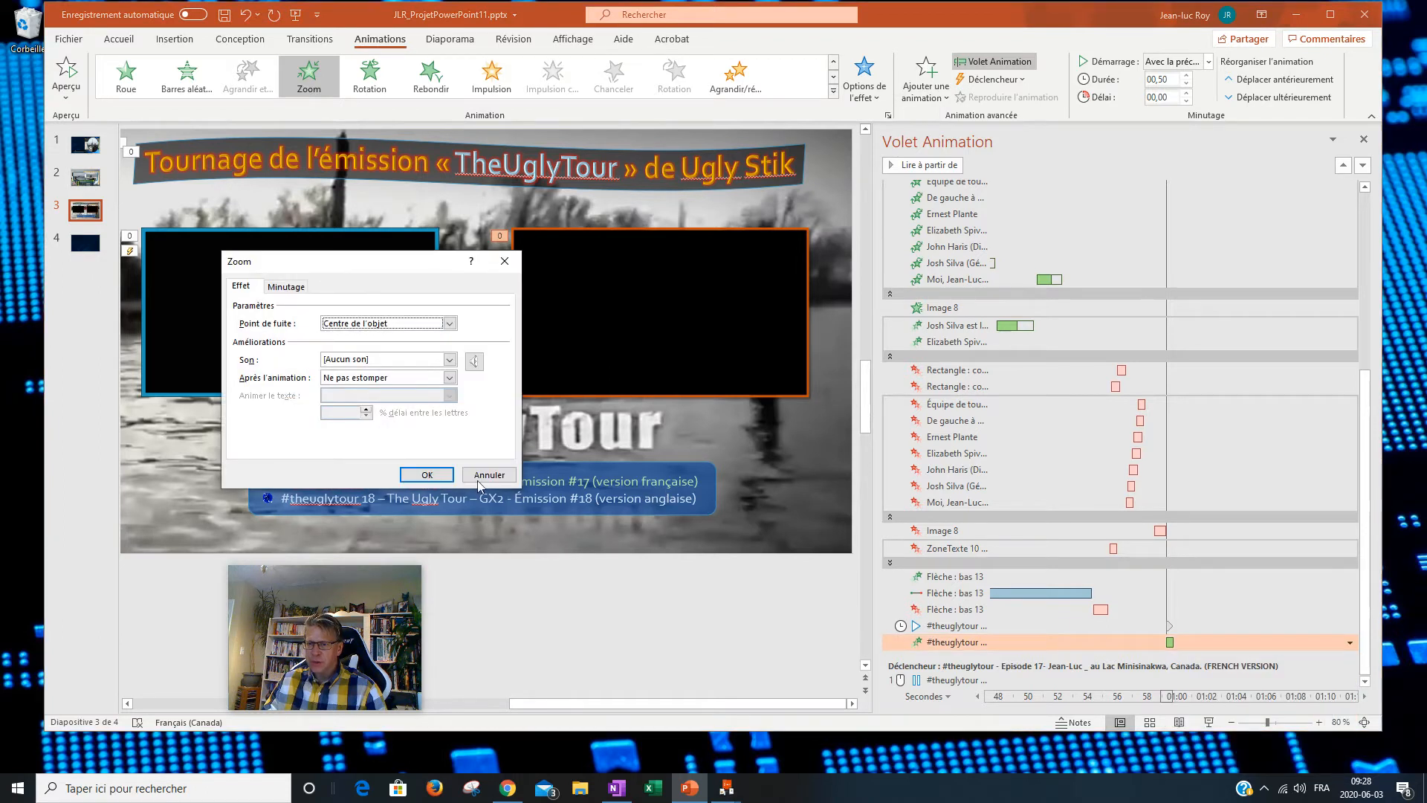
click(486, 476)
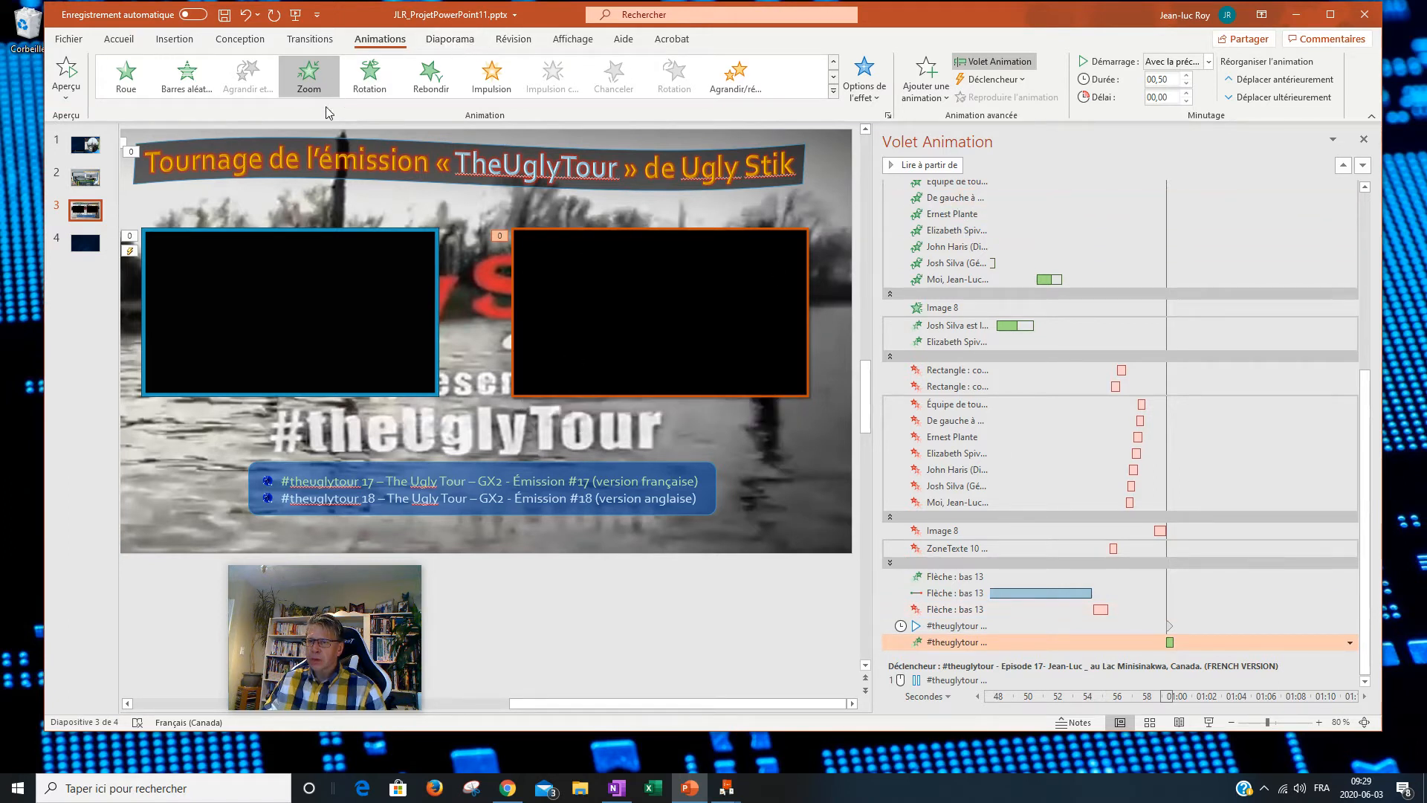
Step: Set the right-hand video's playback to start automatically
click(632, 338)
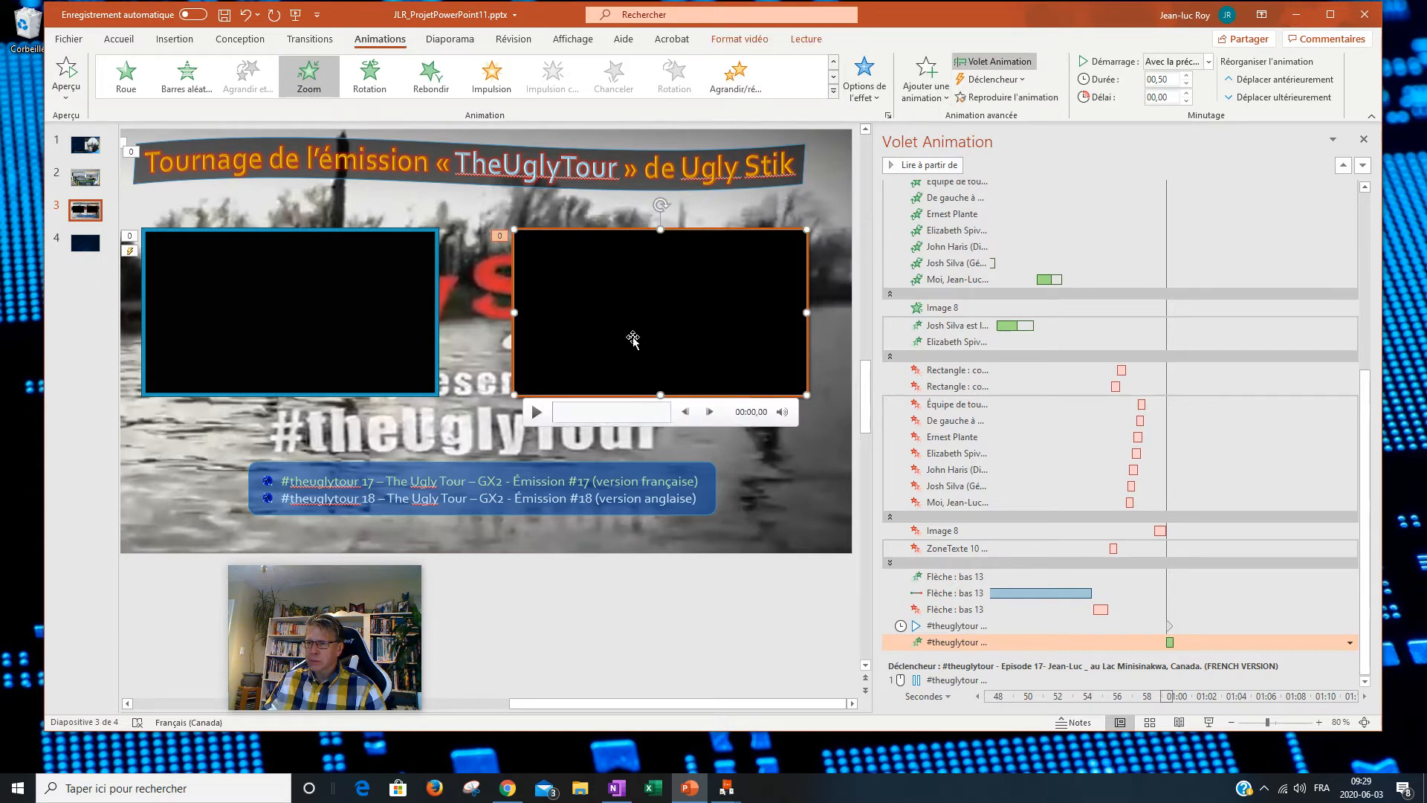
click(809, 40)
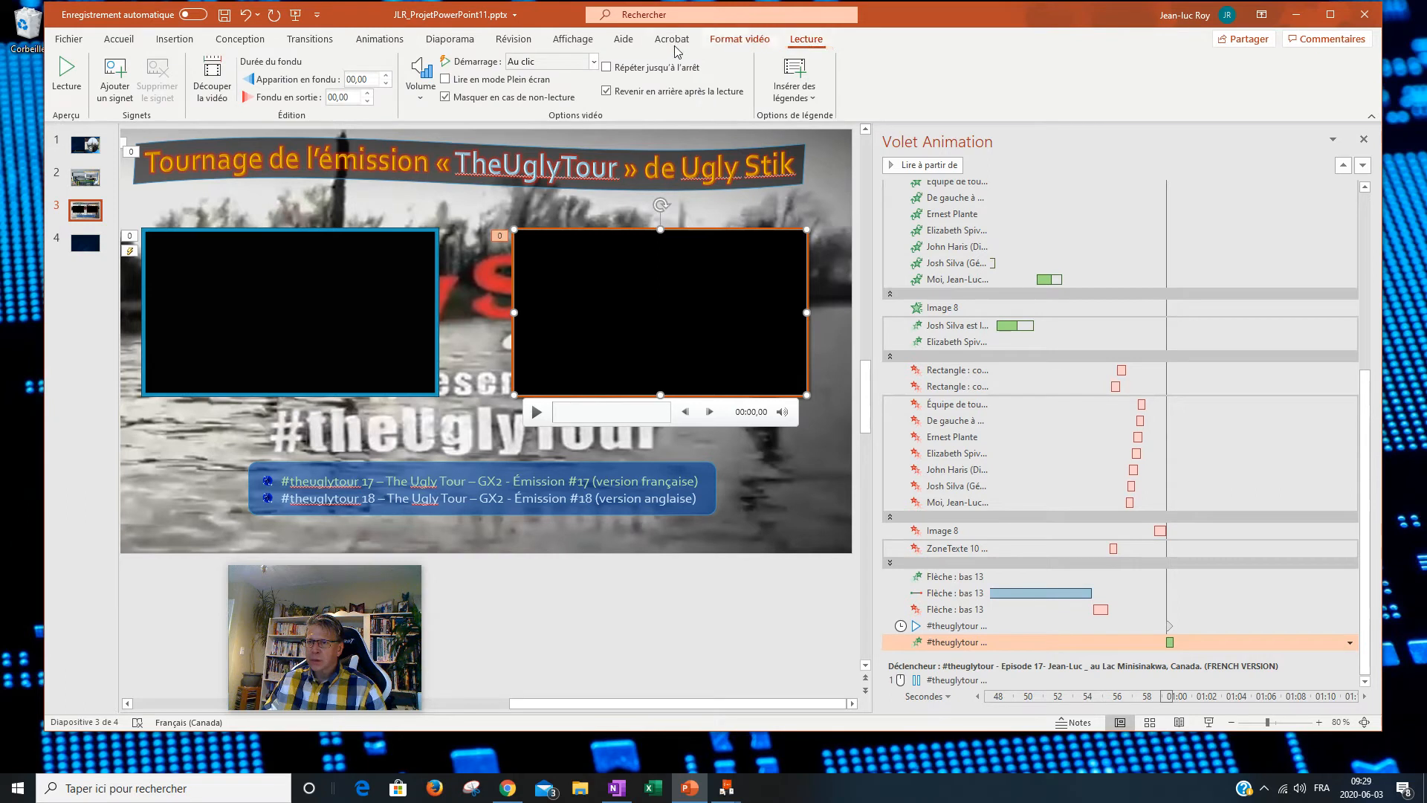
click(593, 61)
click(586, 96)
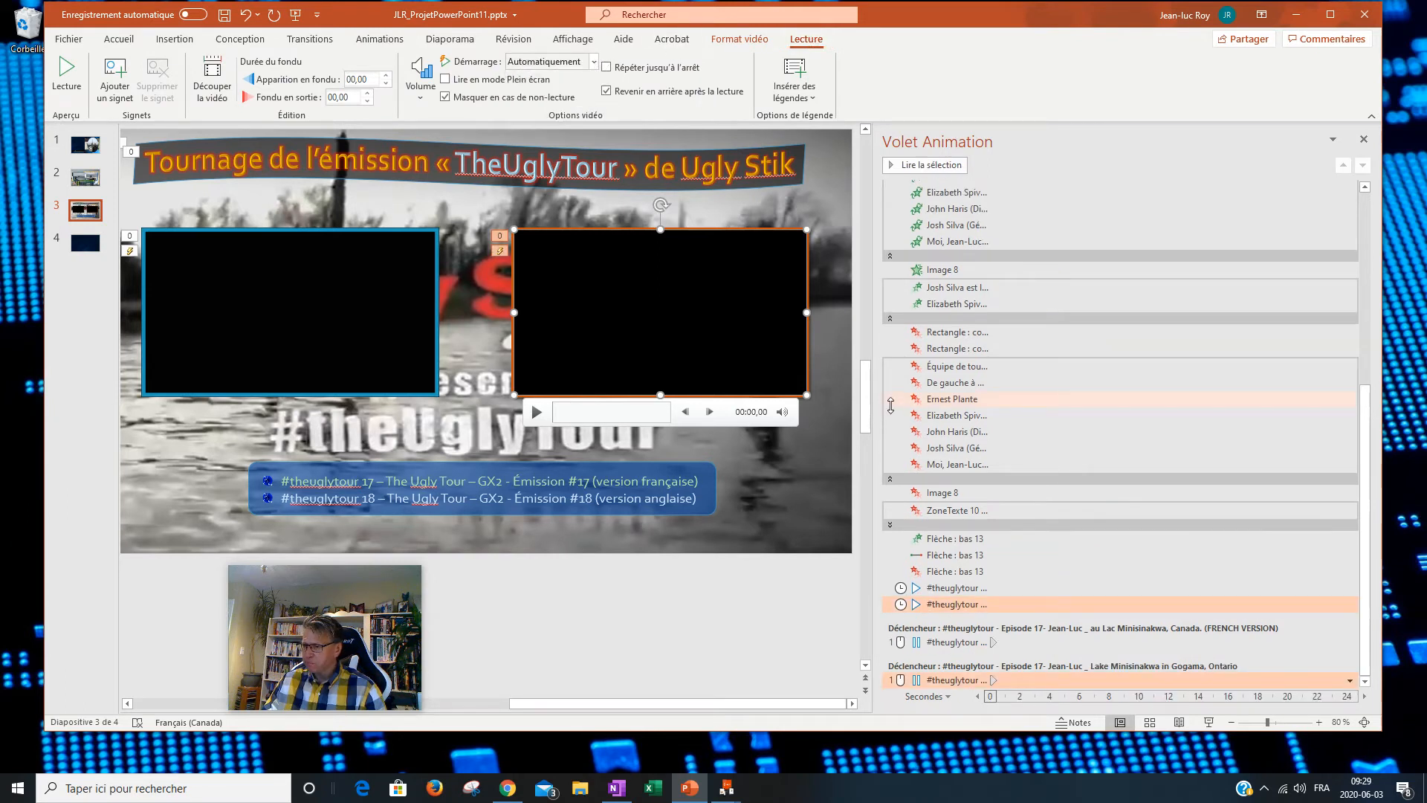
Step: Check the start options of both videos' playback effects and delay the second video's playback slightly in the animation timeline
click(1134, 590)
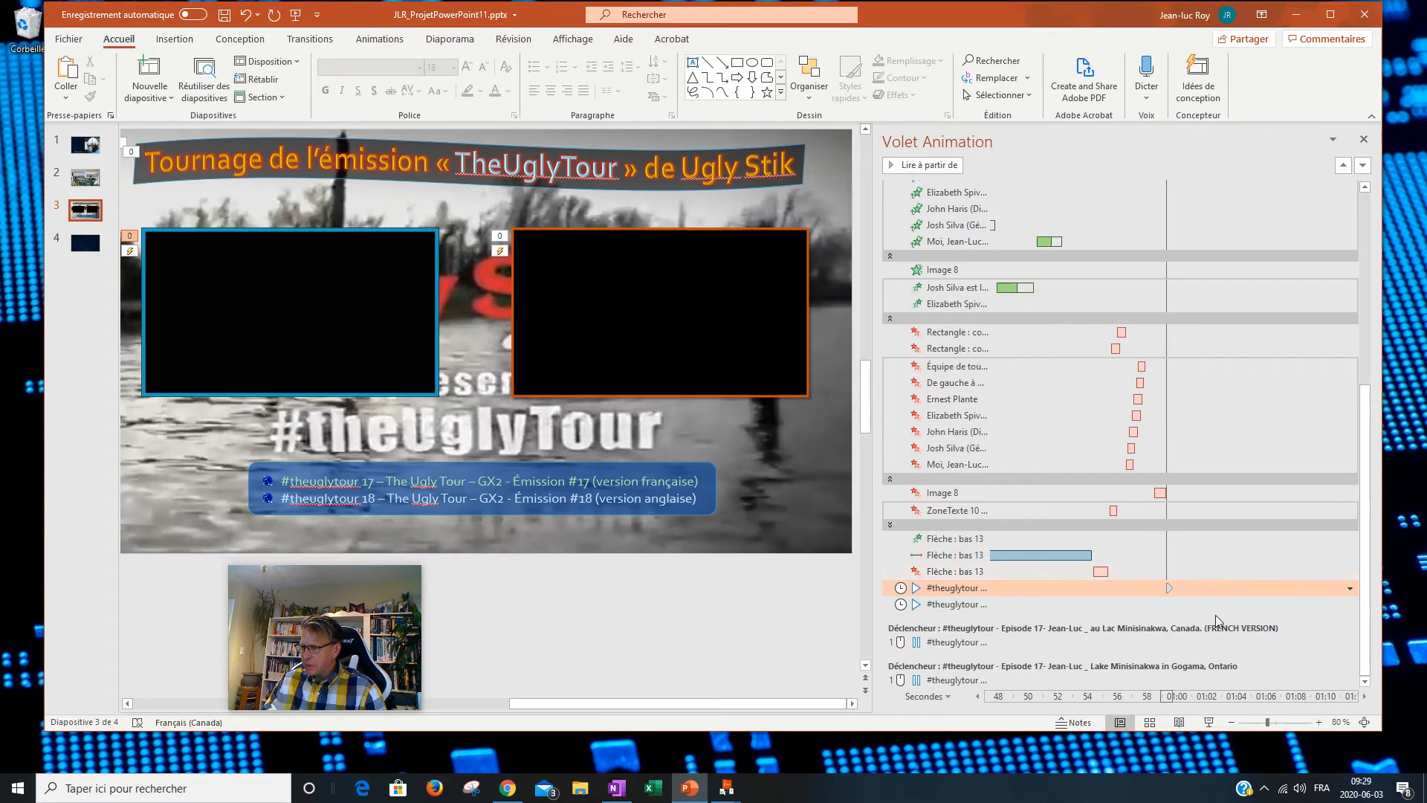
click(1217, 603)
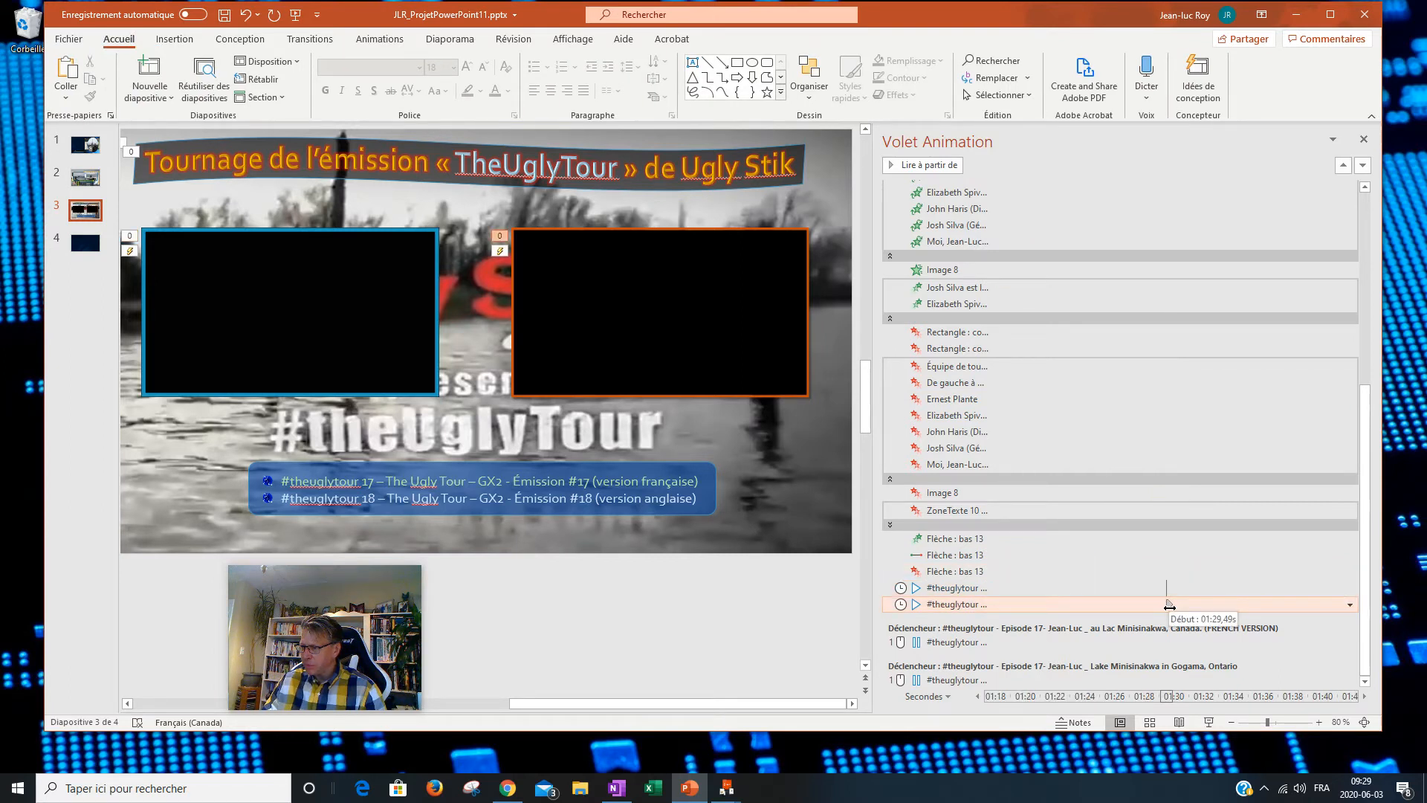
click(1350, 605)
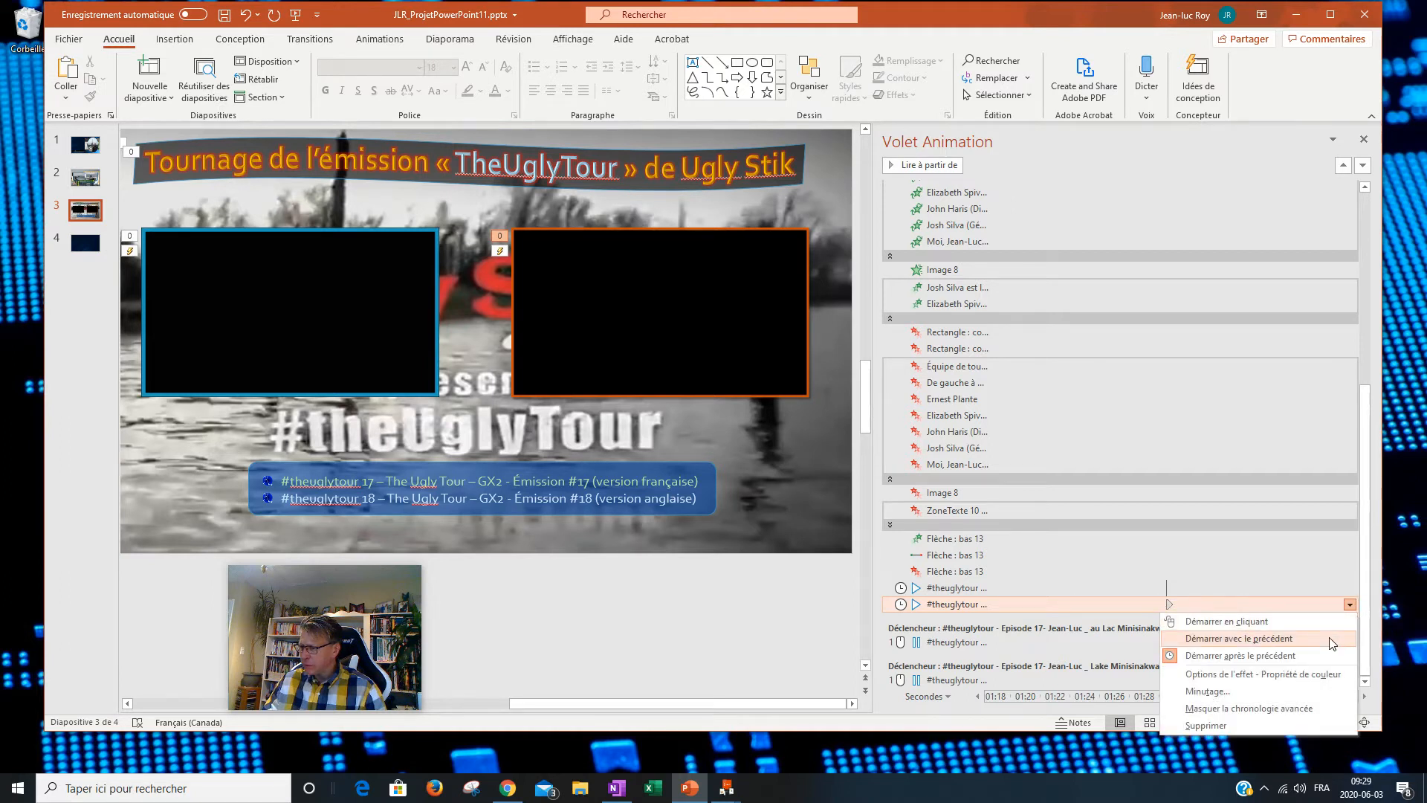
click(1350, 605)
click(1349, 589)
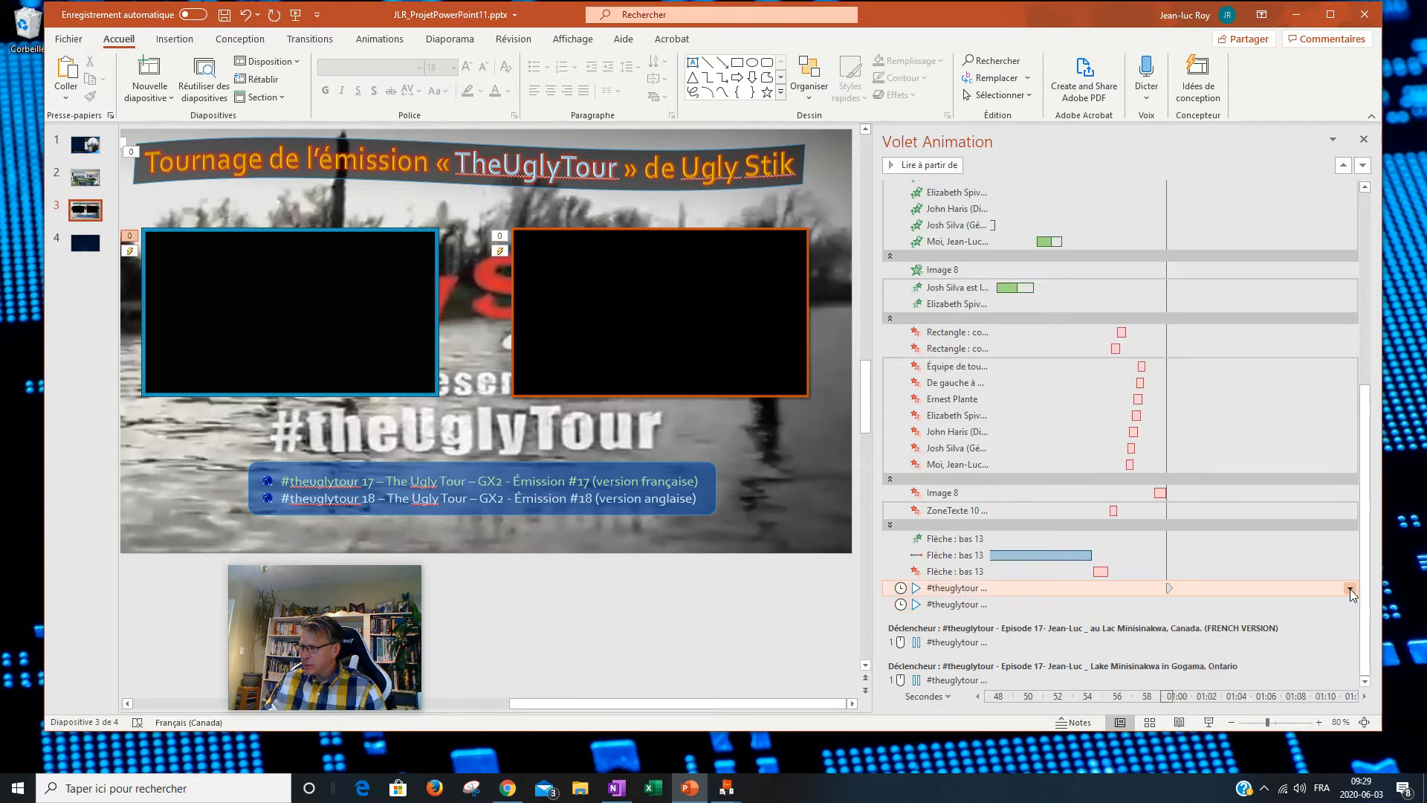
click(1350, 588)
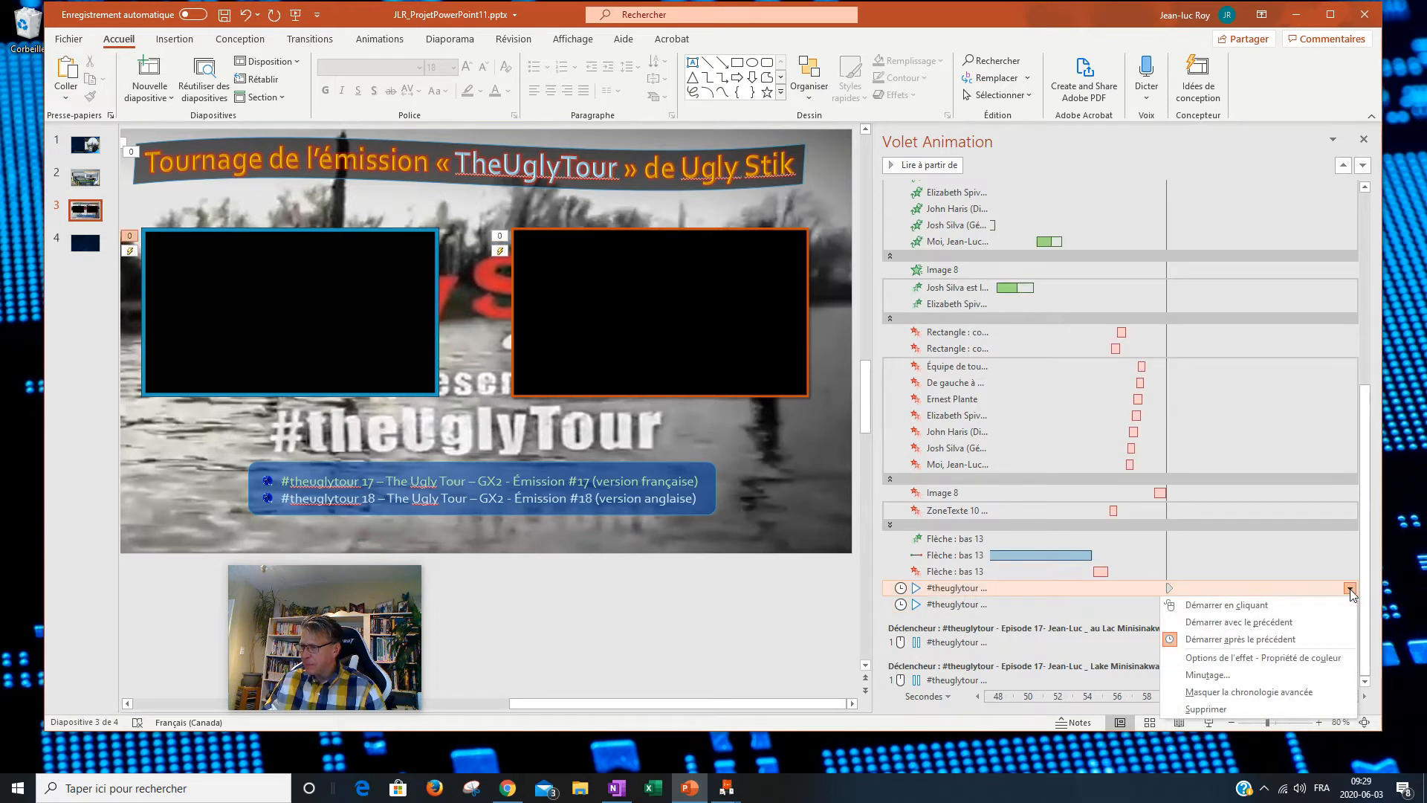
click(1350, 592)
click(1213, 604)
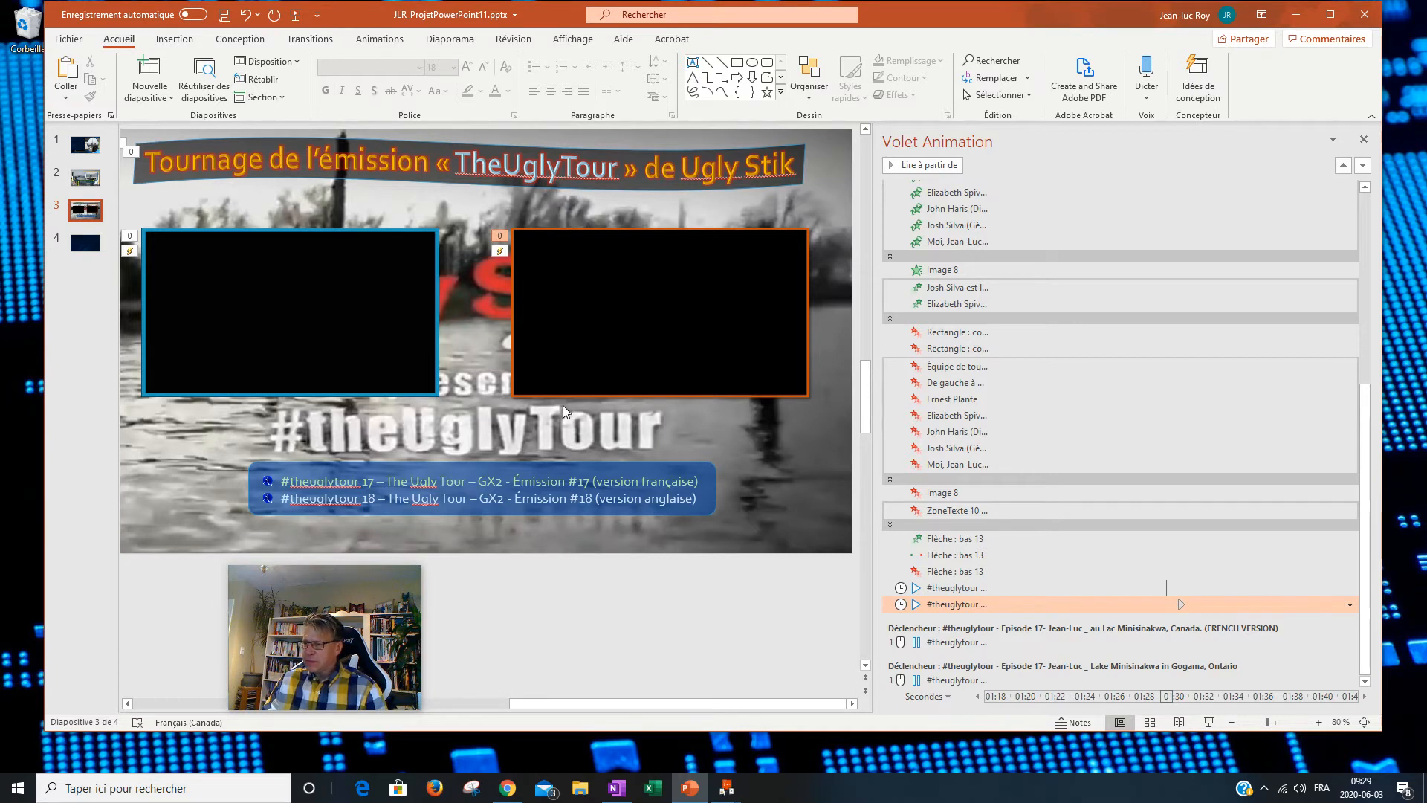
Step: Apply the Flottant entrant animation to the blue rounded rectangle below the videos and start it with the previous effect
click(577, 469)
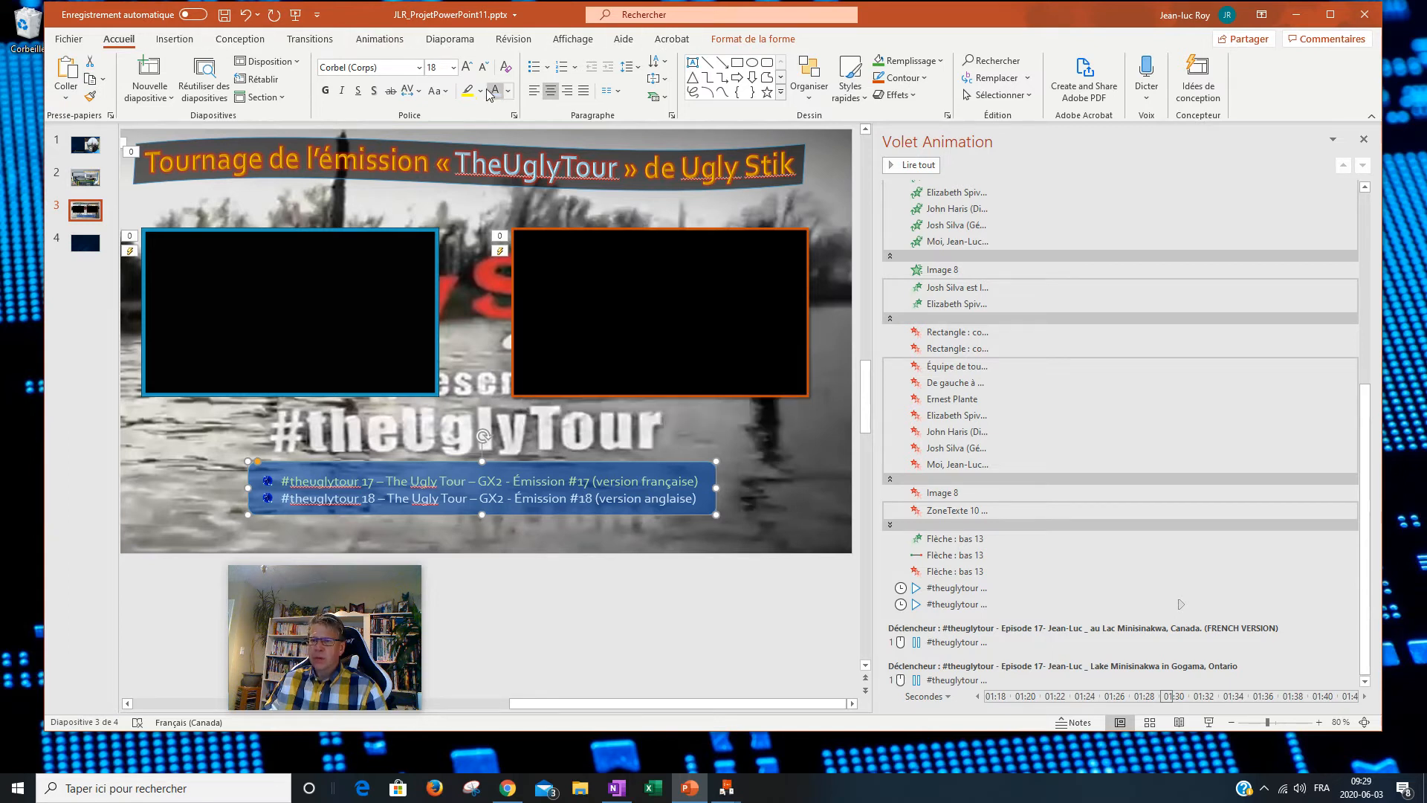
click(399, 43)
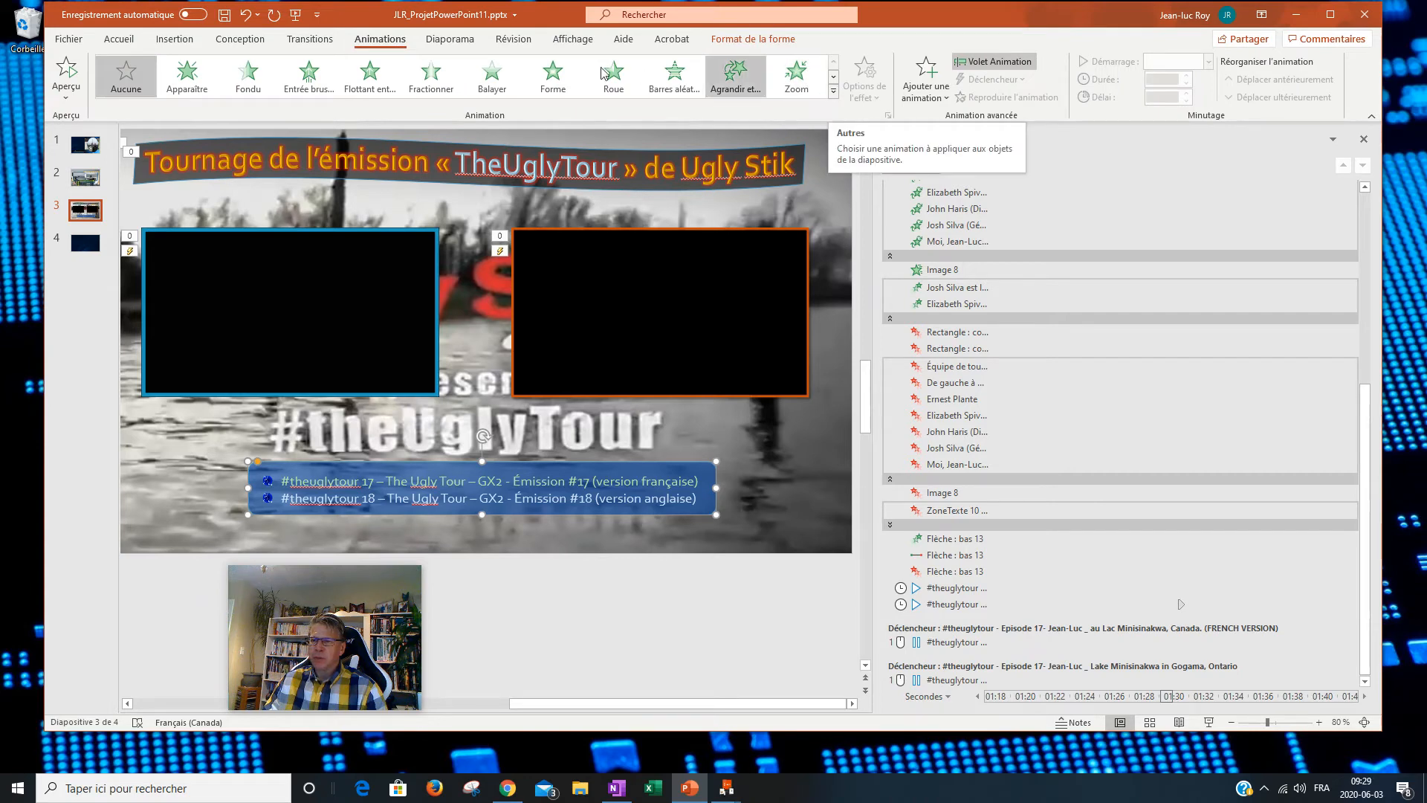
click(369, 82)
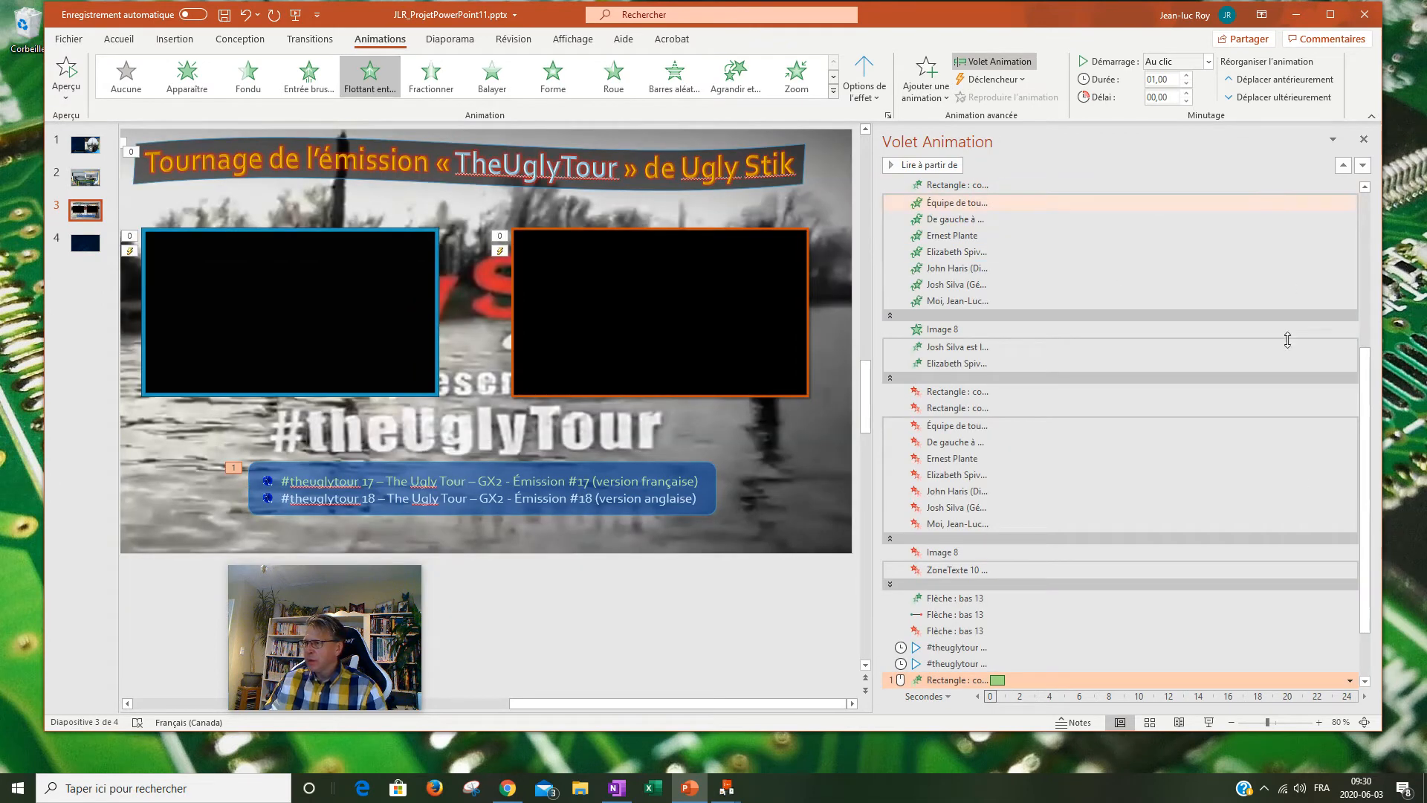
click(1350, 680)
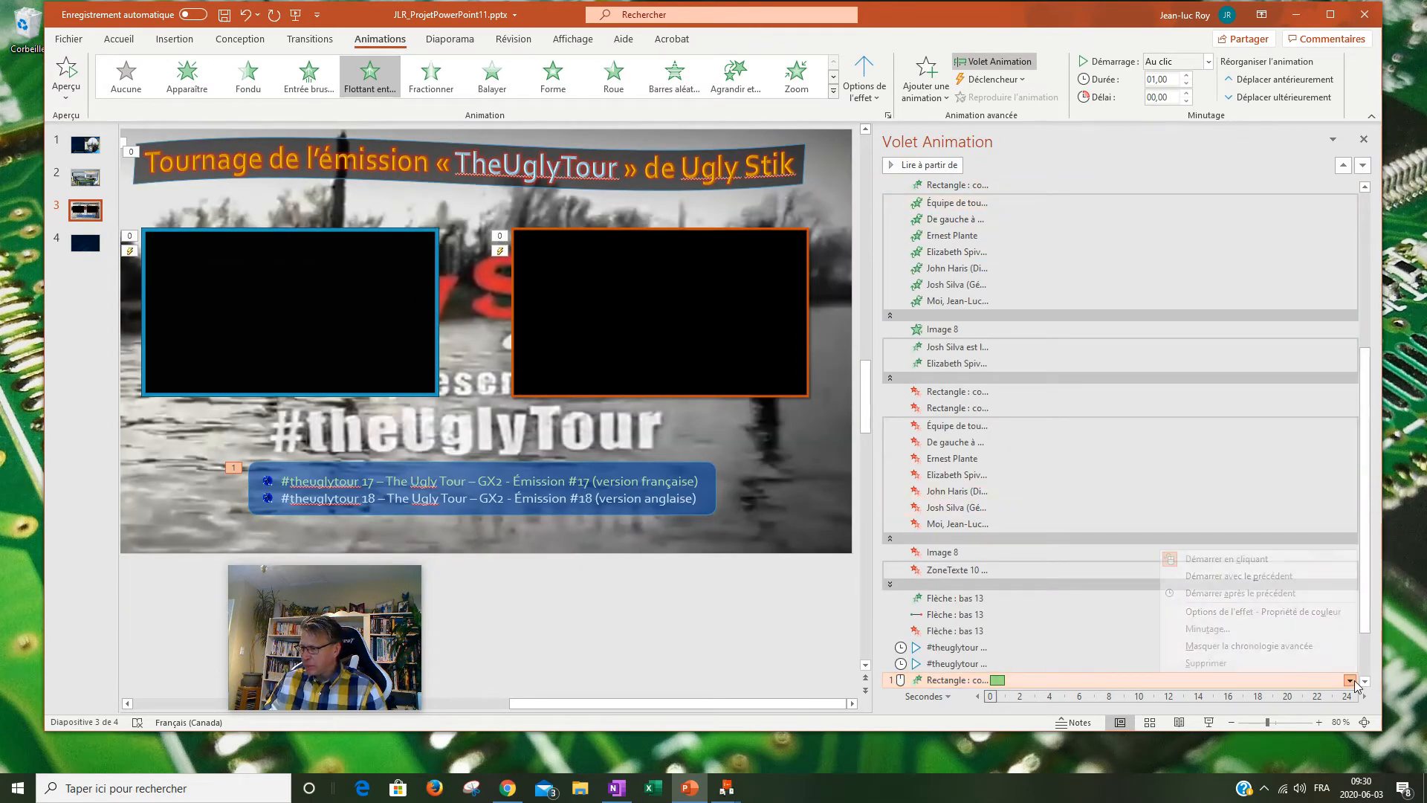
click(1326, 577)
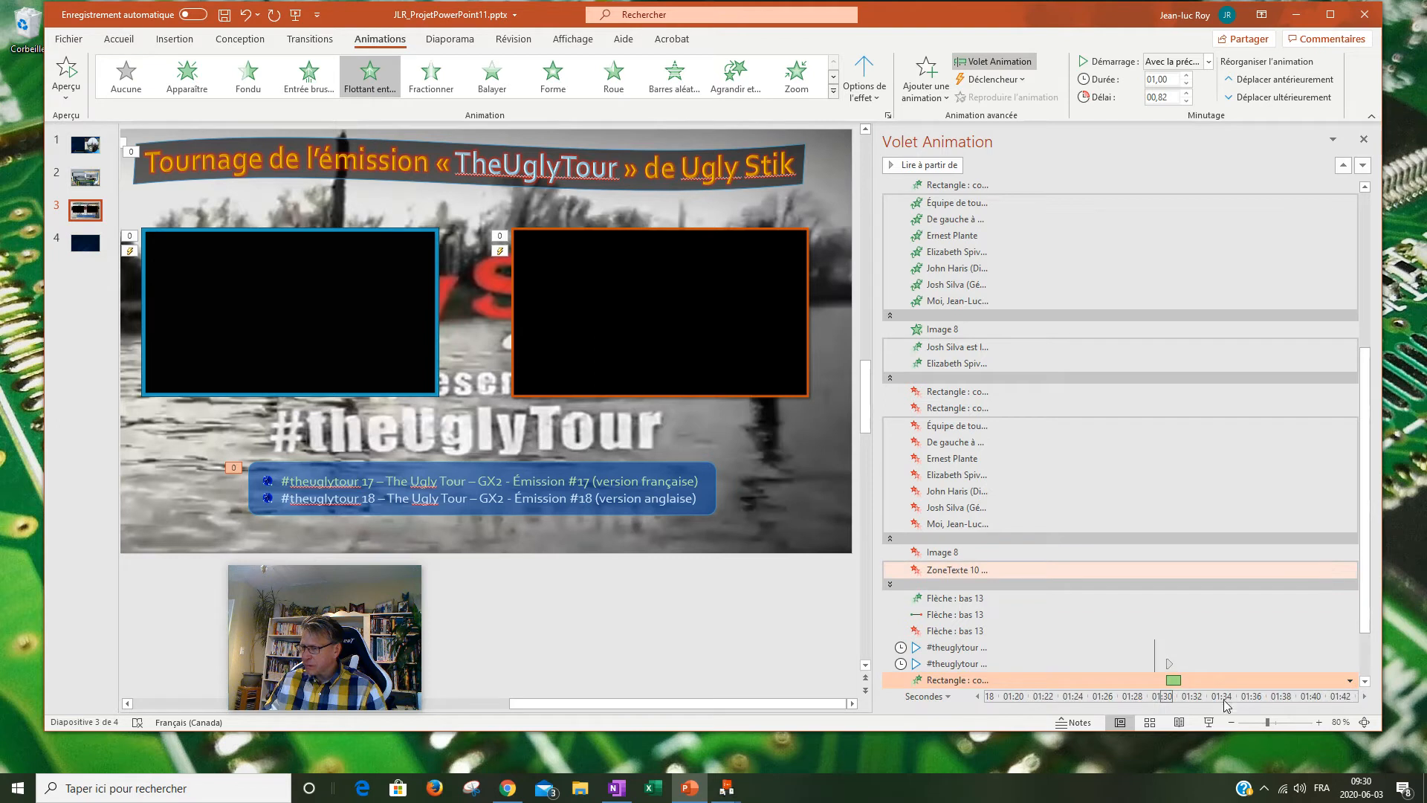
Step: Set the rectangle animation's delay to 00,00 and move it before both videos' playback effects in the animation order
drag(1173, 680, 1161, 680)
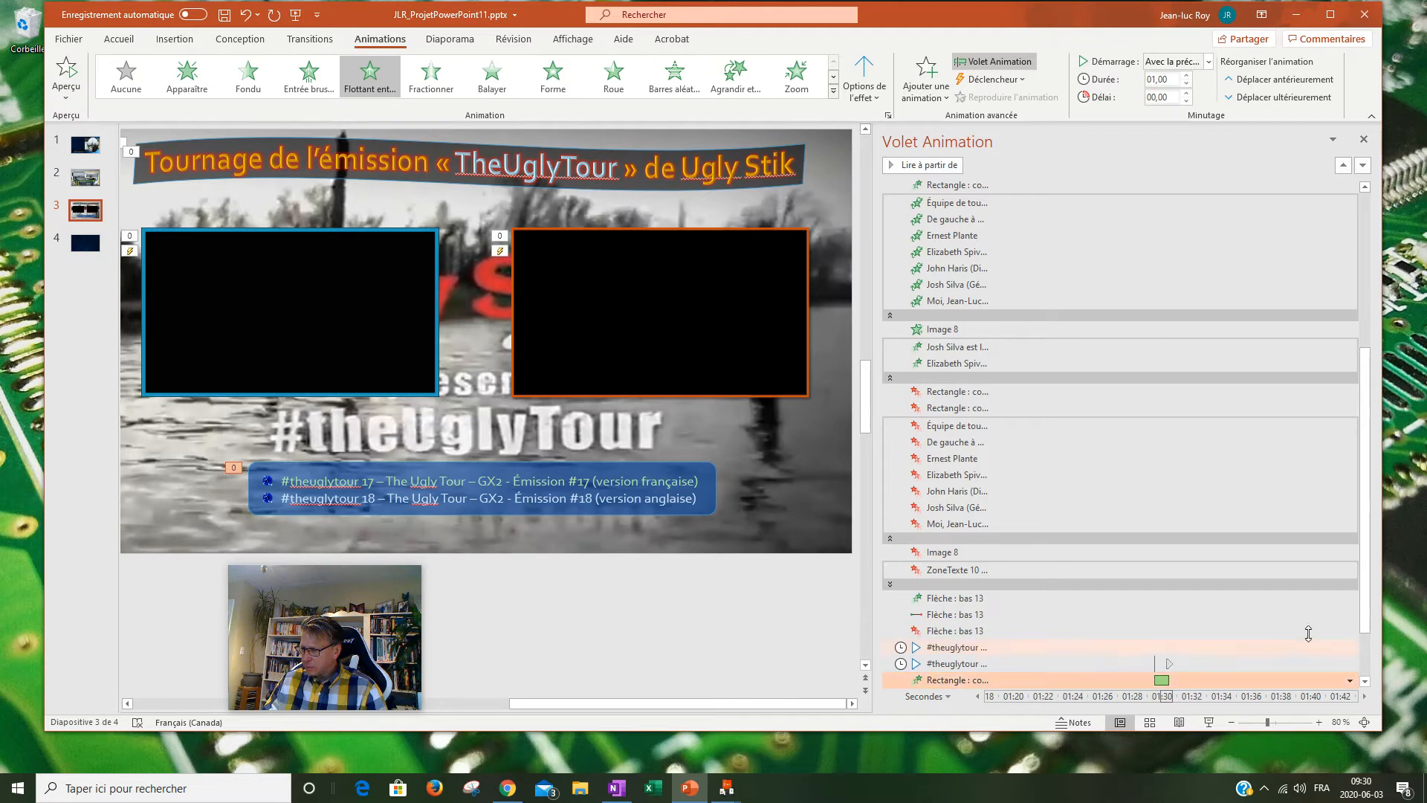
scroll(1366, 619, down, 2)
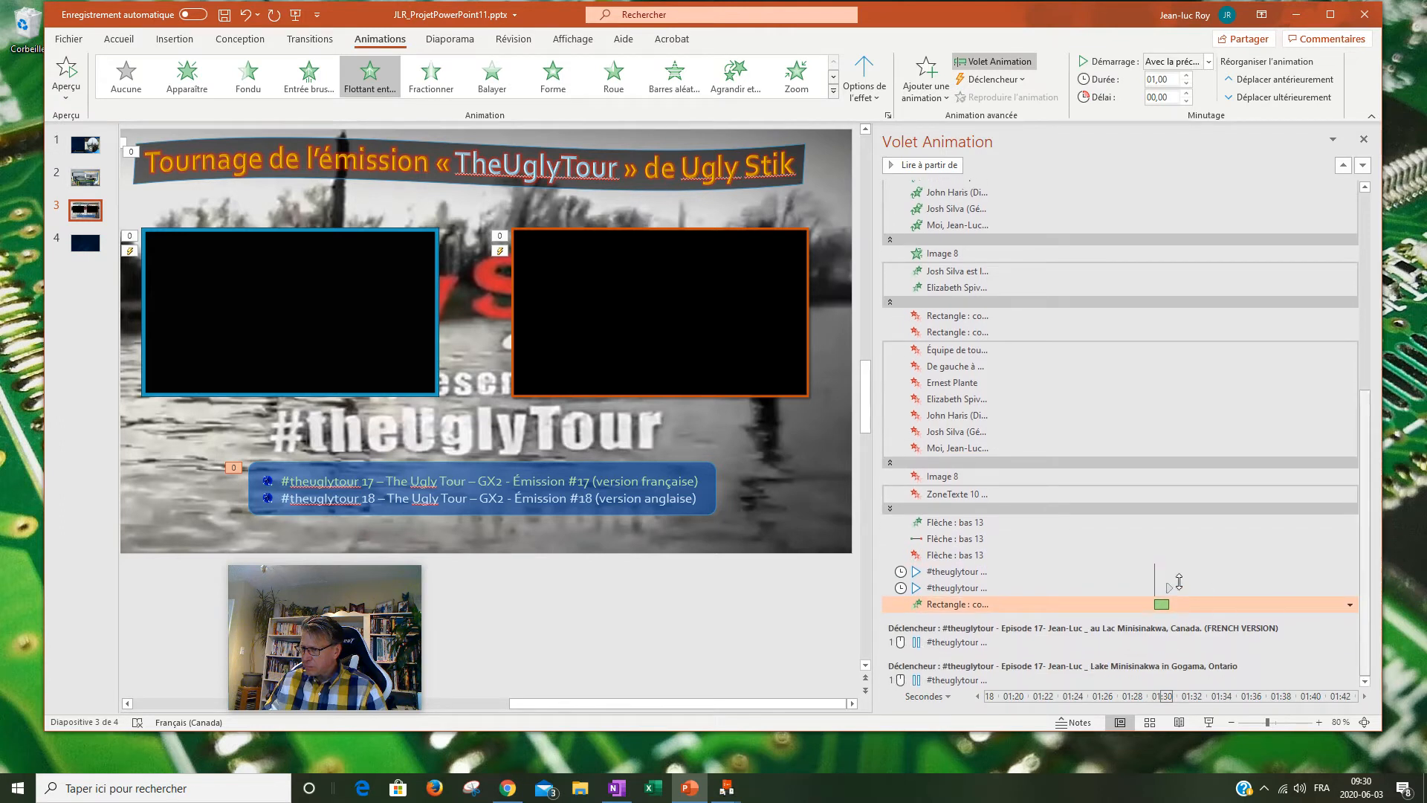
mouse_move(1161, 606)
mouse_down()
mouse_move(1120, 606)
mouse_move(1109, 570)
mouse_move(1297, 572)
mouse_up()
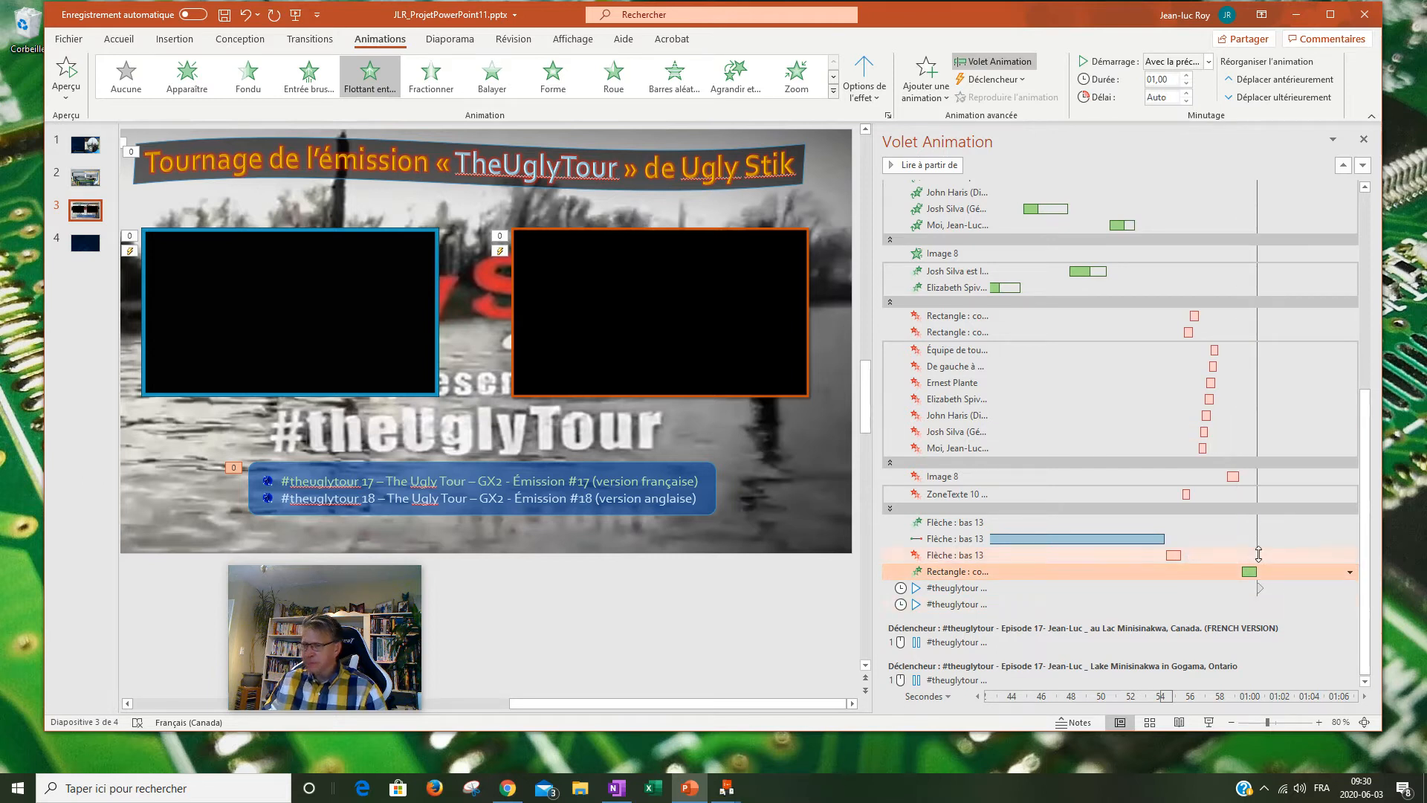
Step: Apply the Rebondir entrance animation to the text box listing #theuglytour 17 and 18
click(683, 491)
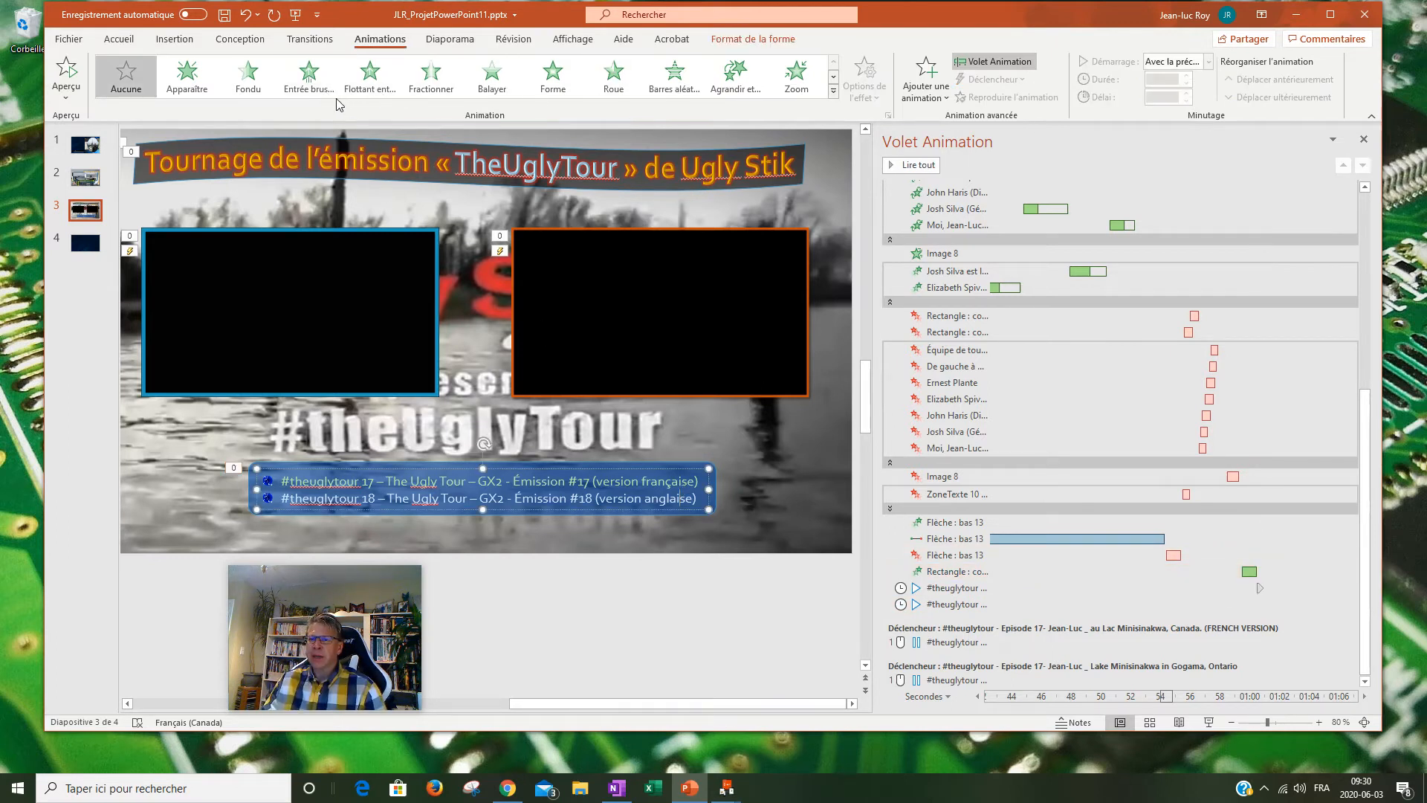
click(753, 91)
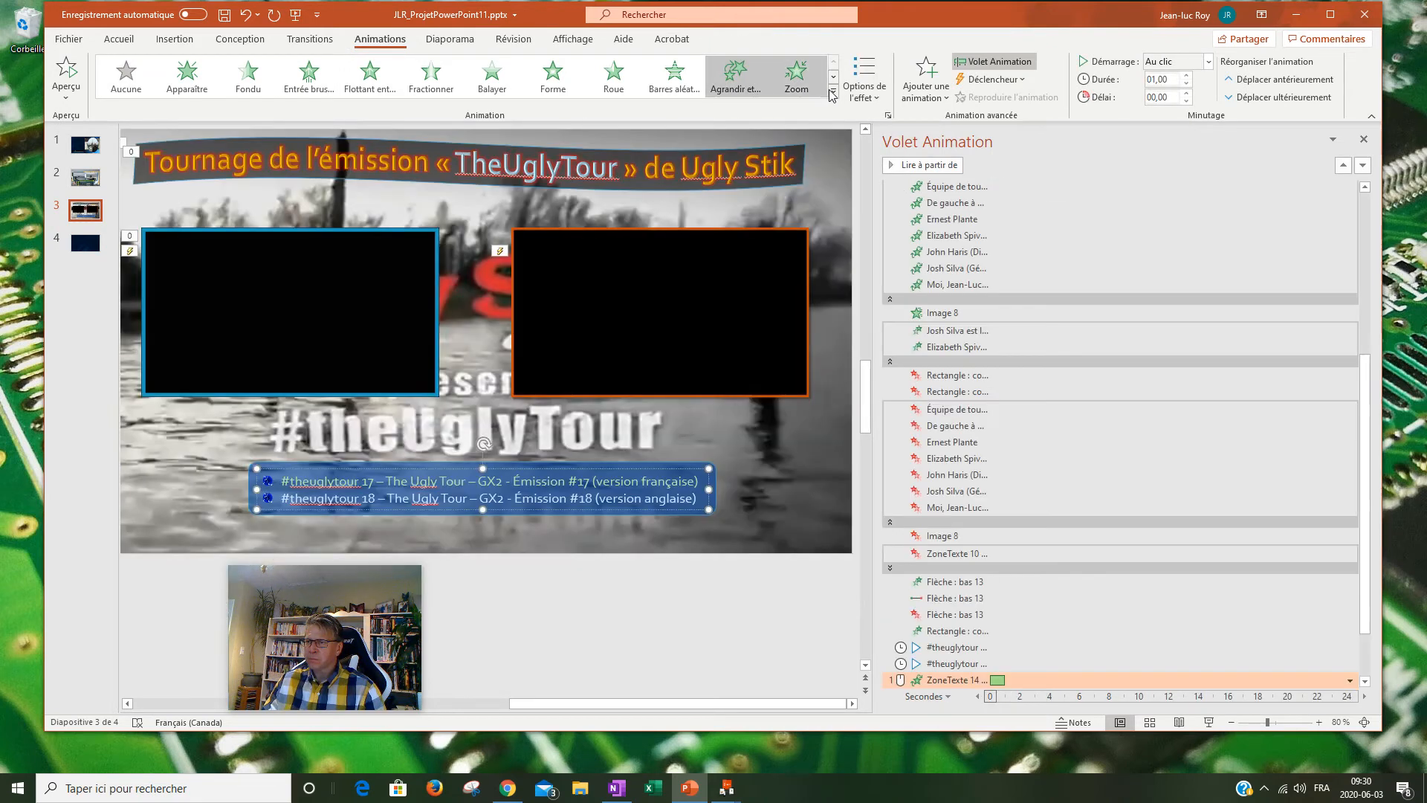
click(833, 95)
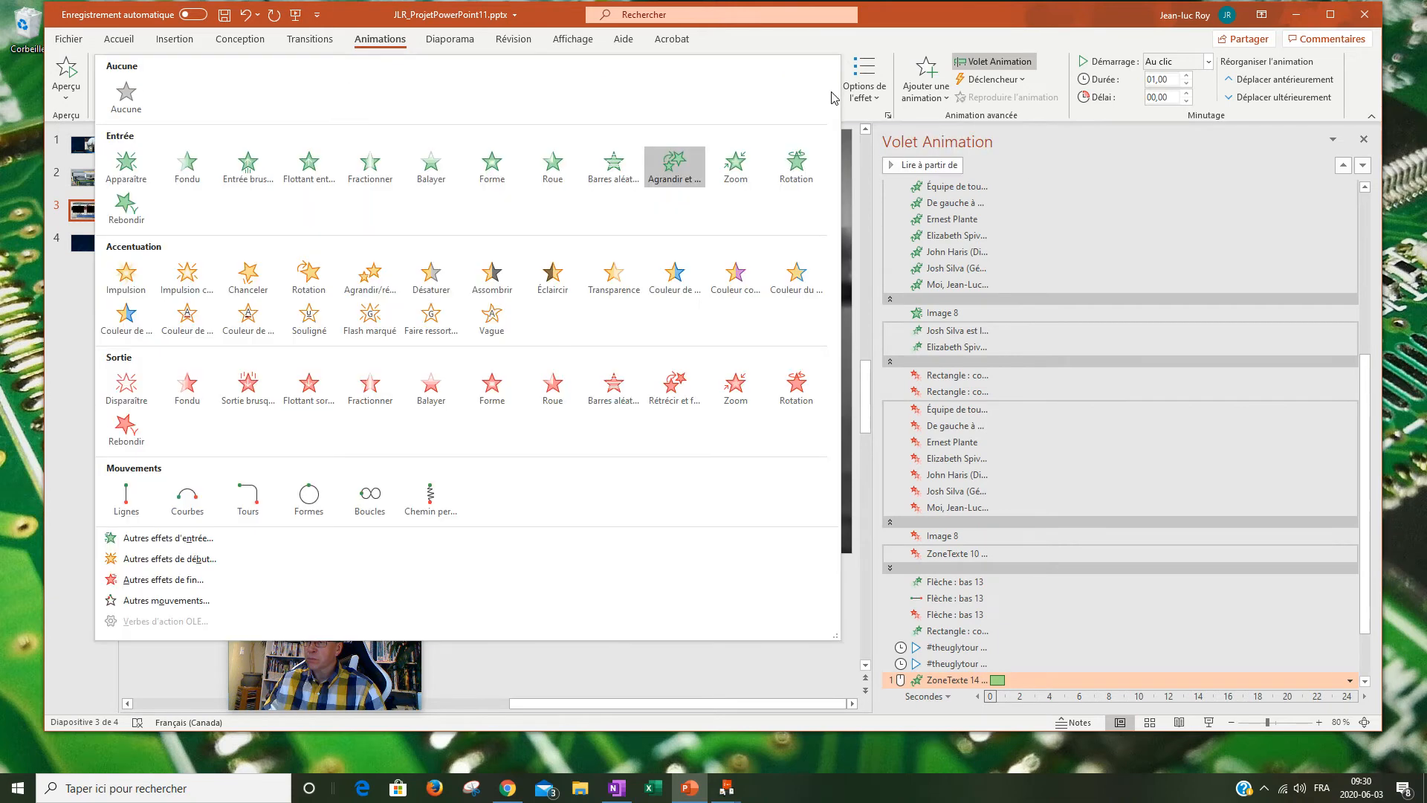
click(126, 202)
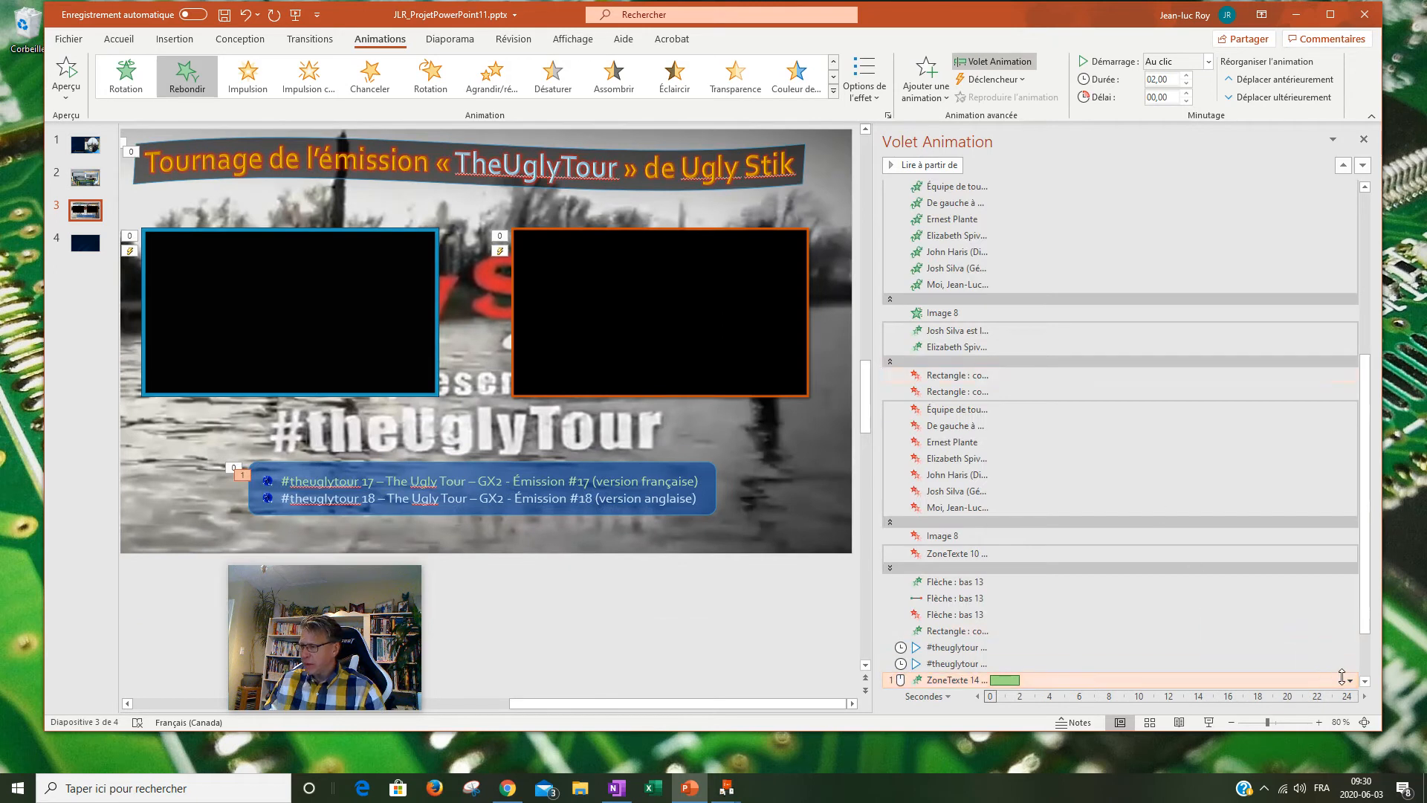
Step: Move the text box's Rebondir animation directly after the rectangle's effect and set it to start with the previous effect
click(1350, 681)
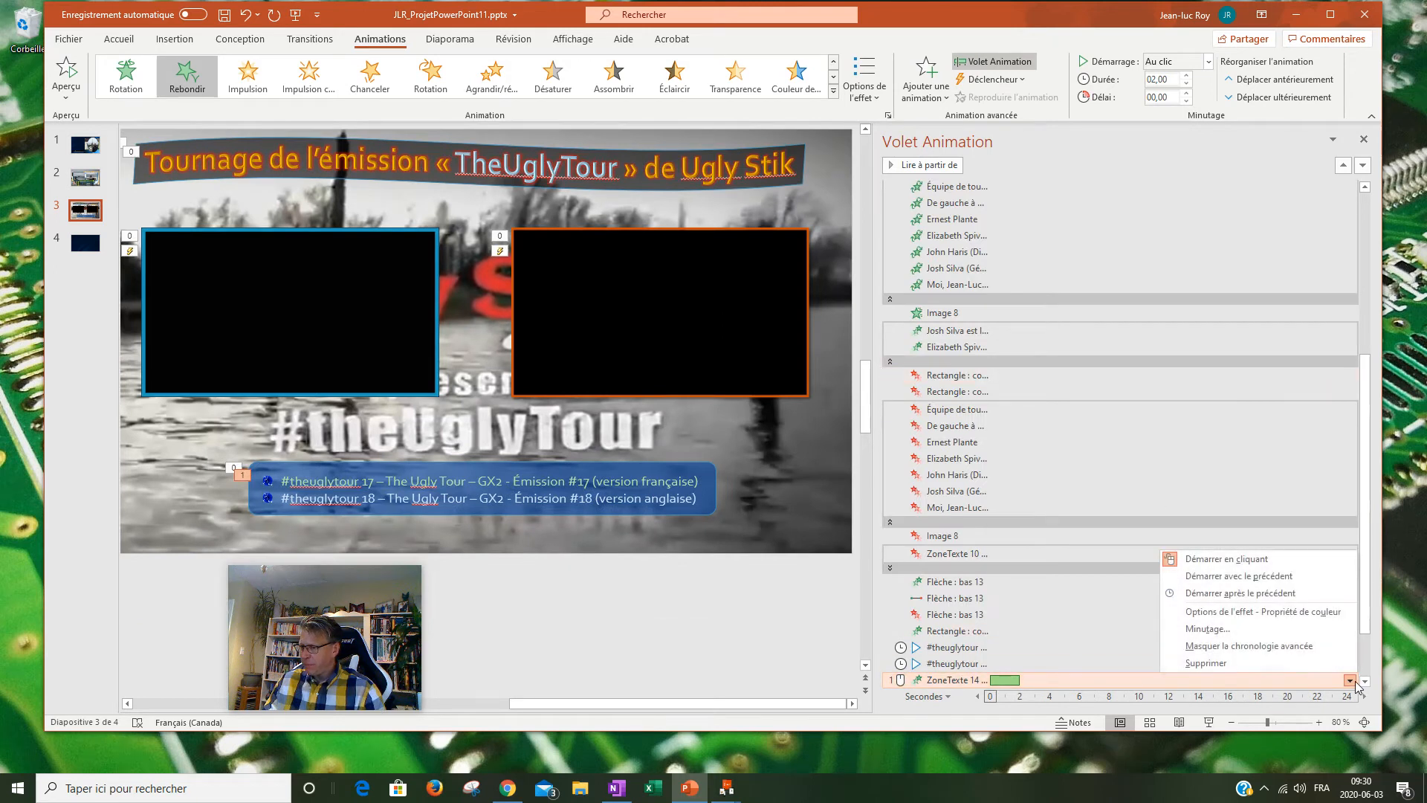
click(1137, 682)
drag(1096, 680, 1081, 634)
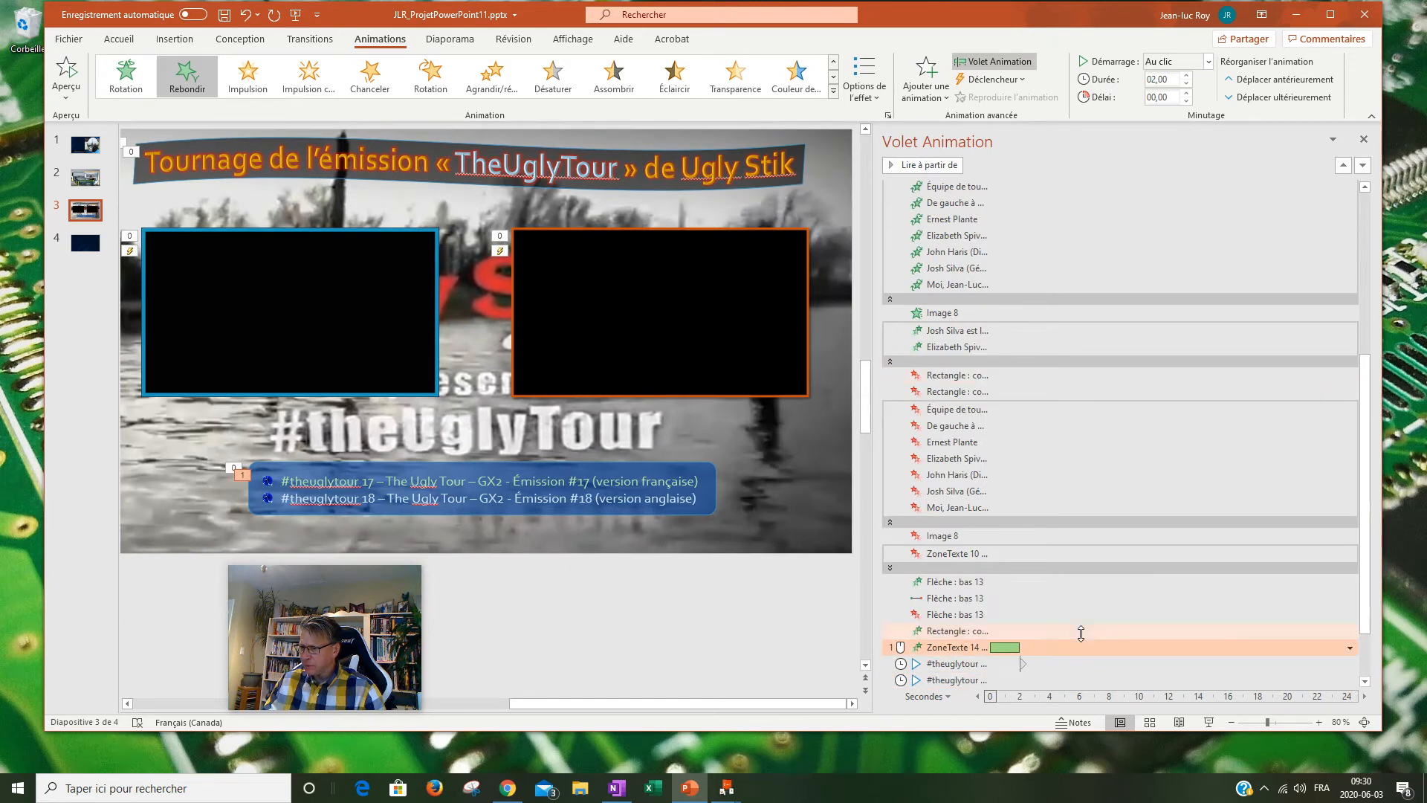
click(1350, 648)
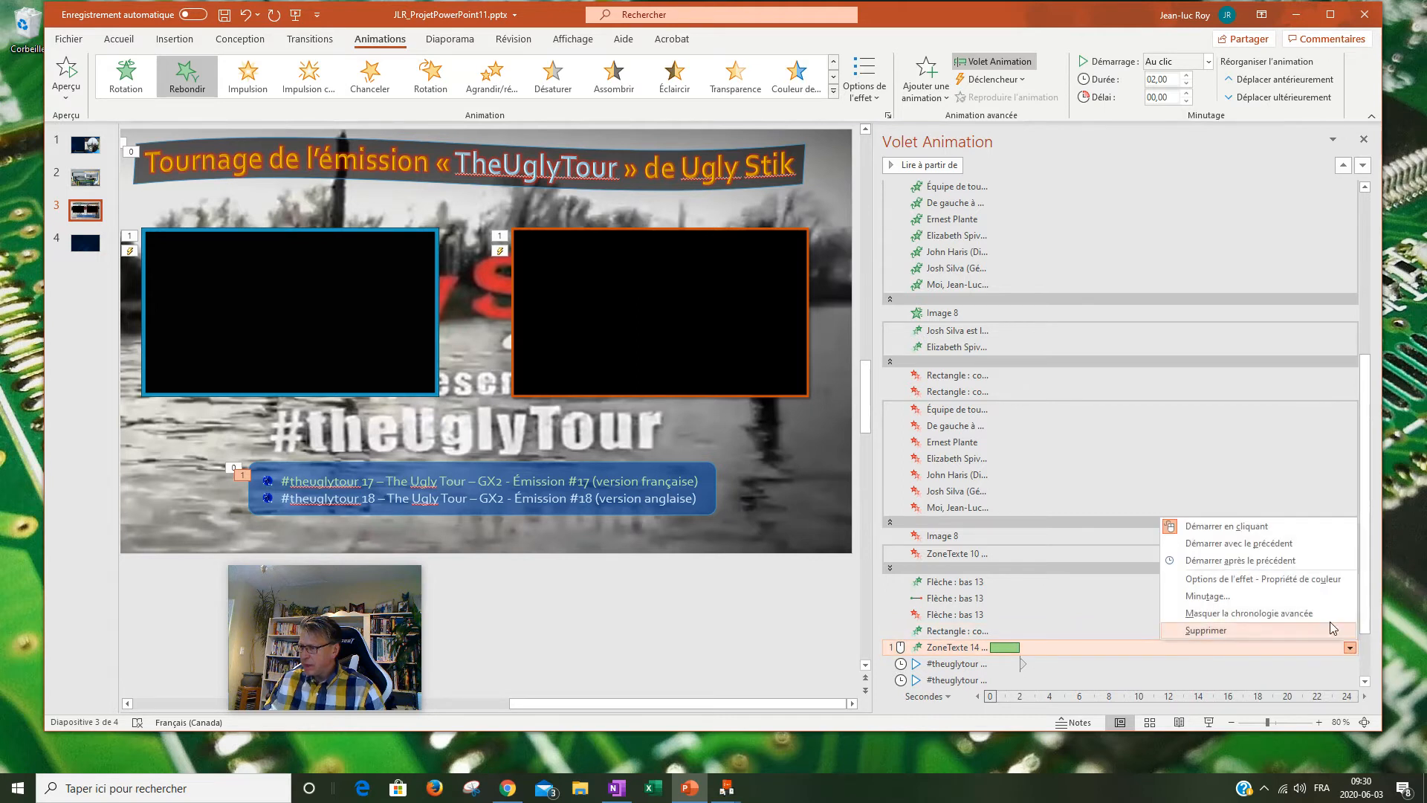
click(1308, 544)
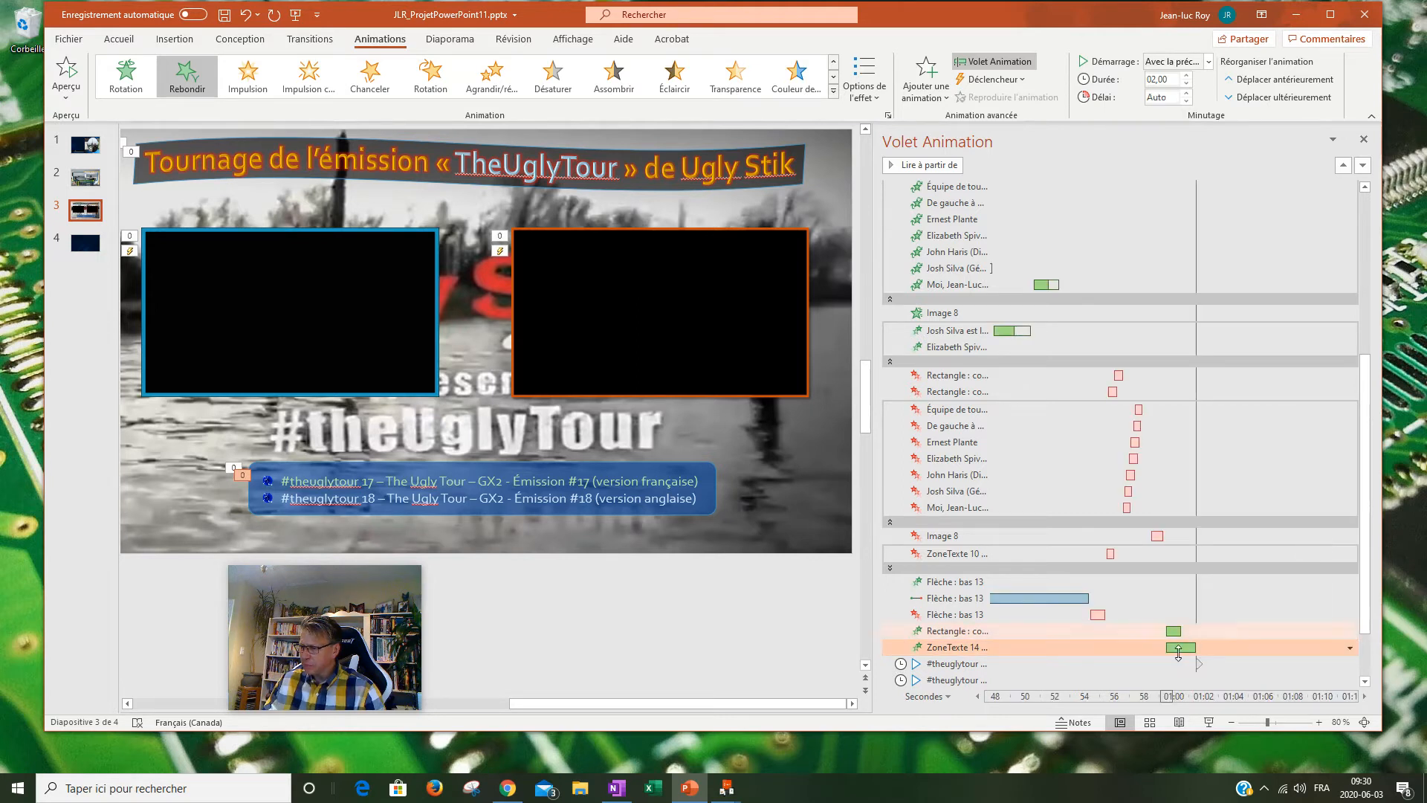
Step: In the text box's Rebondir effect options, set the sound to laser.wav and animate the text Par lettre
click(1349, 648)
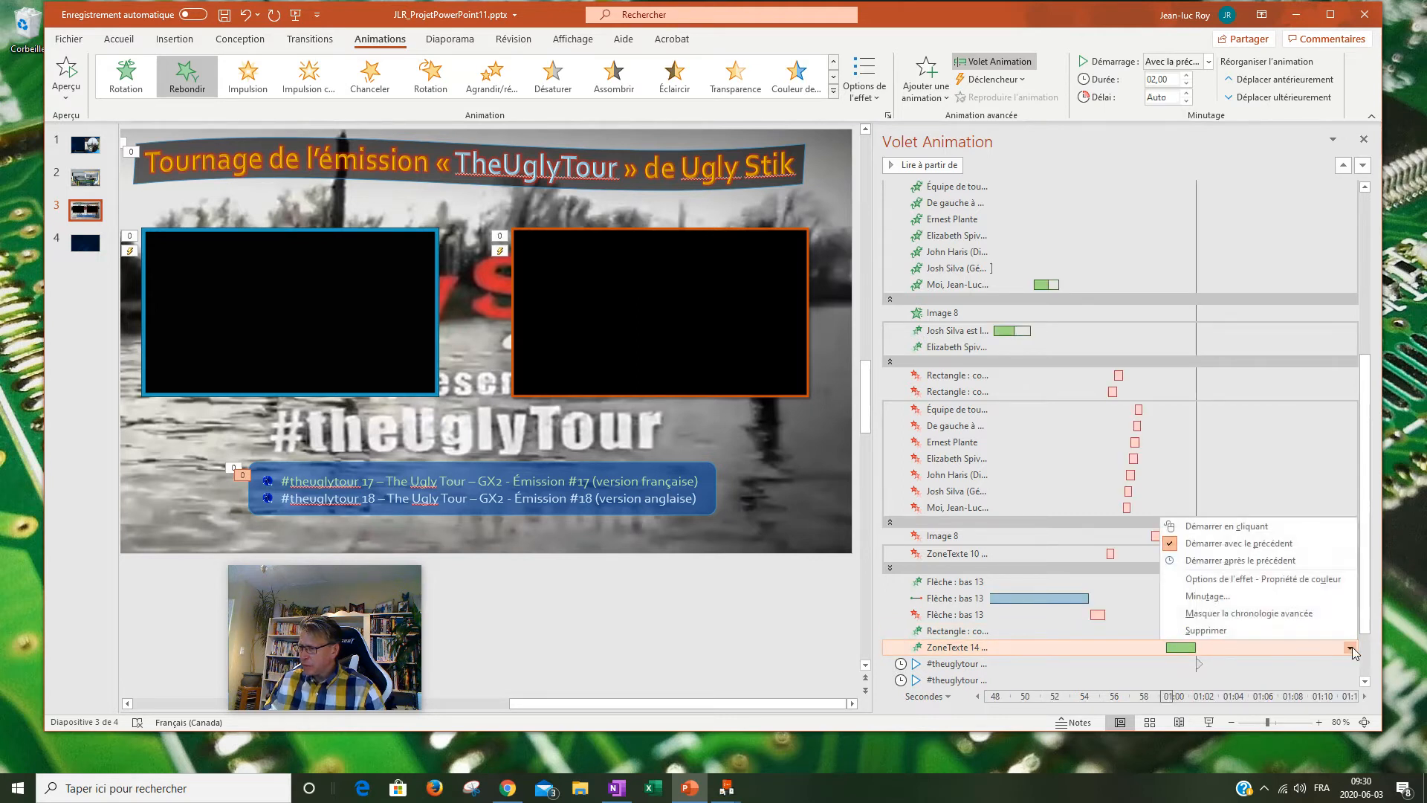
click(1292, 581)
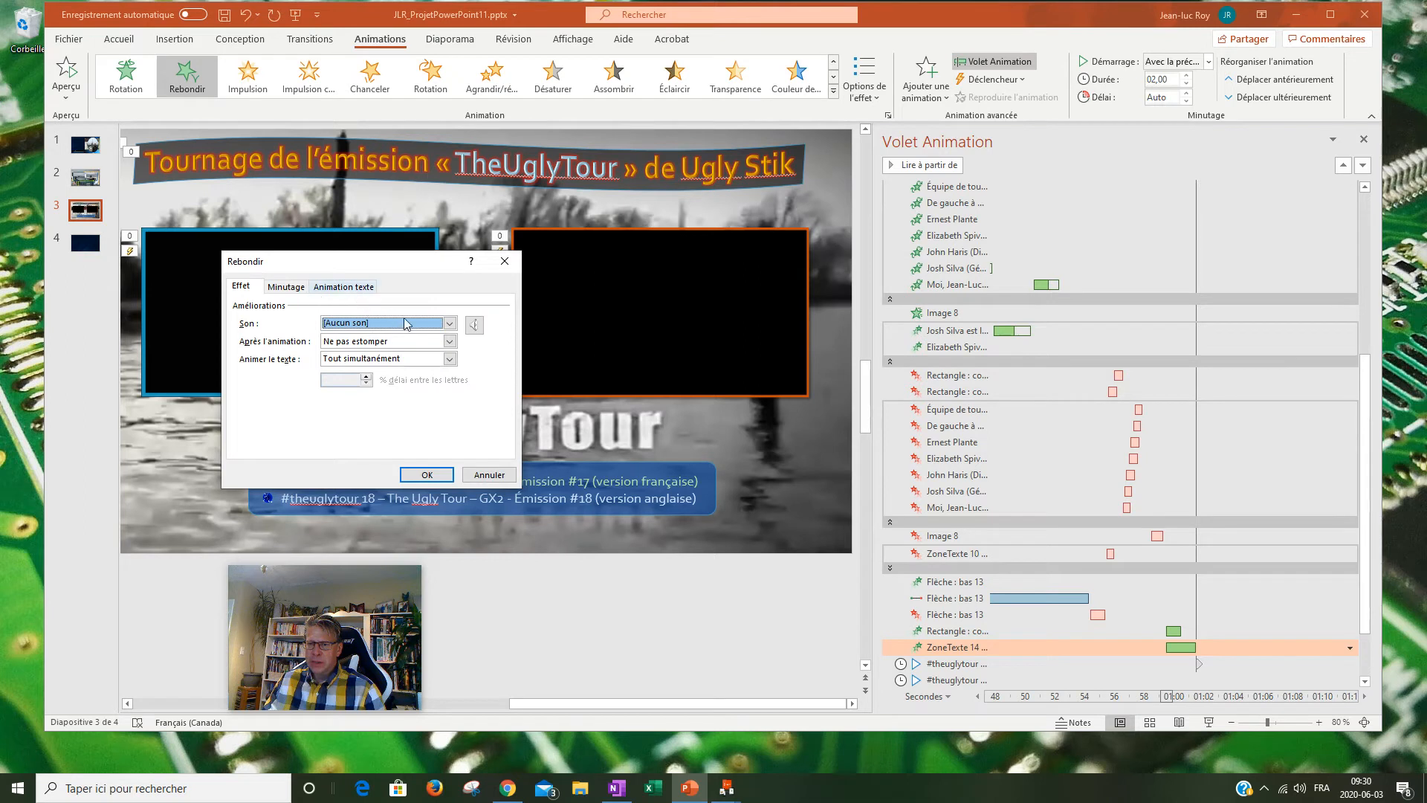
click(449, 323)
click(382, 346)
click(450, 359)
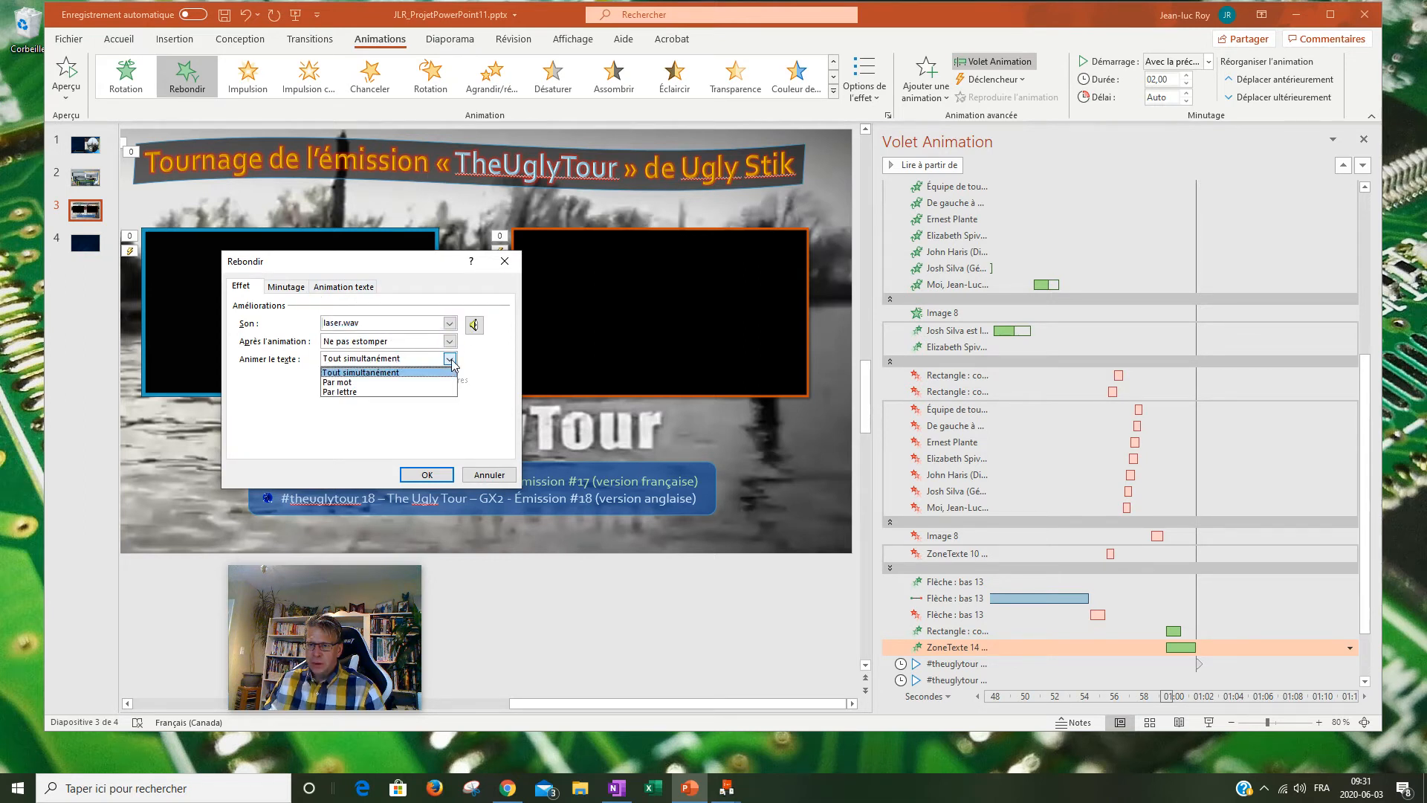
click(420, 392)
Step: Group the Rebondir text animation by paragraph instead of as a single object and apply the effect options
click(286, 287)
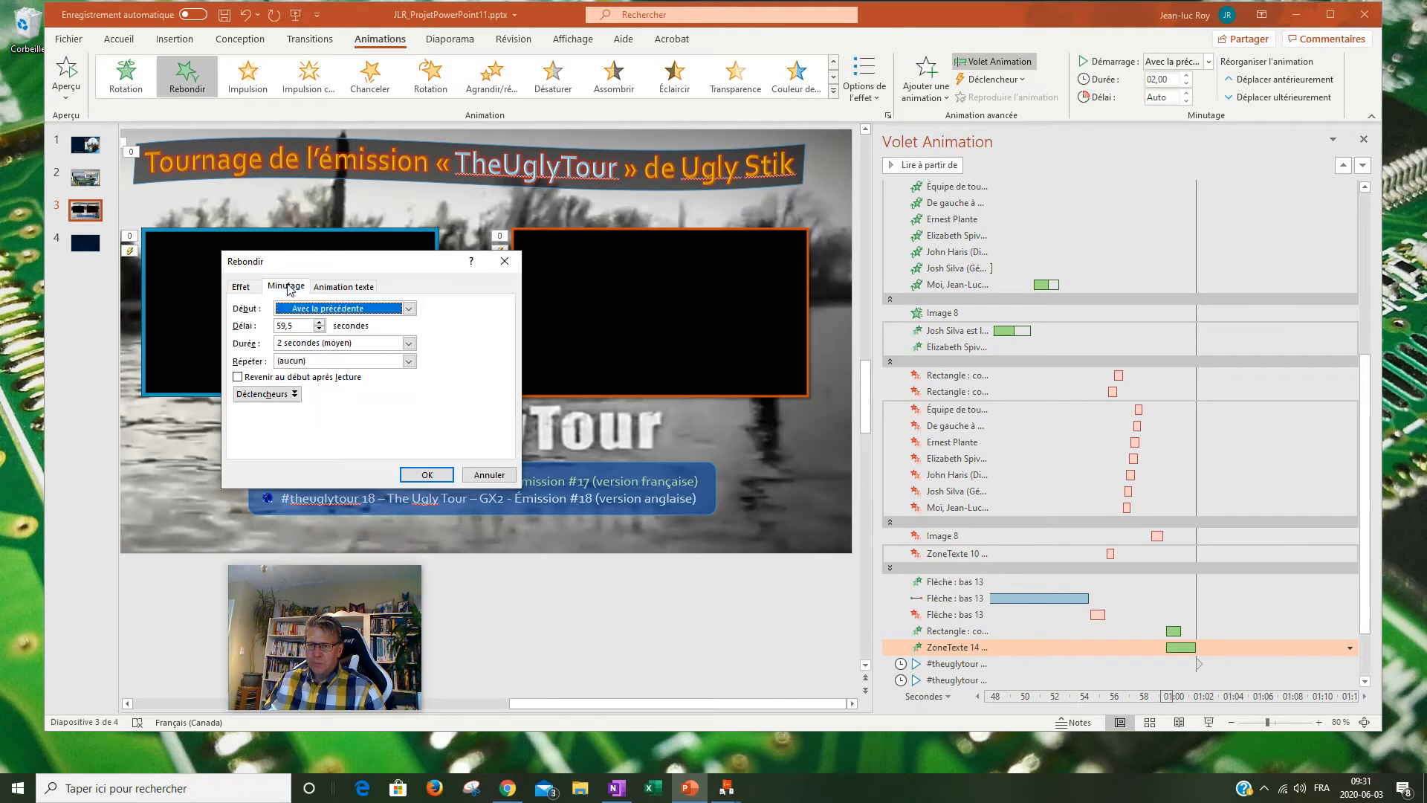
click(351, 290)
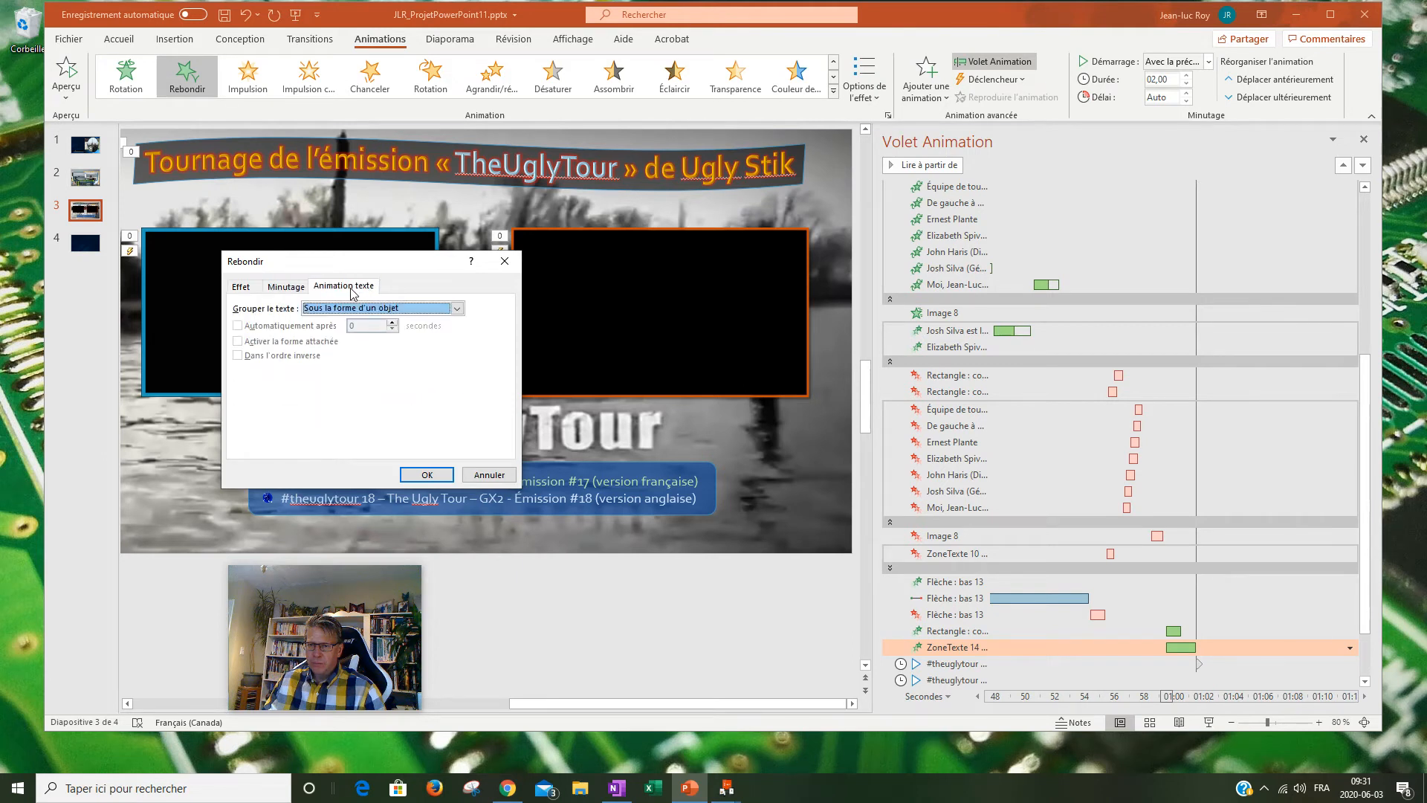
click(443, 310)
click(411, 330)
click(428, 482)
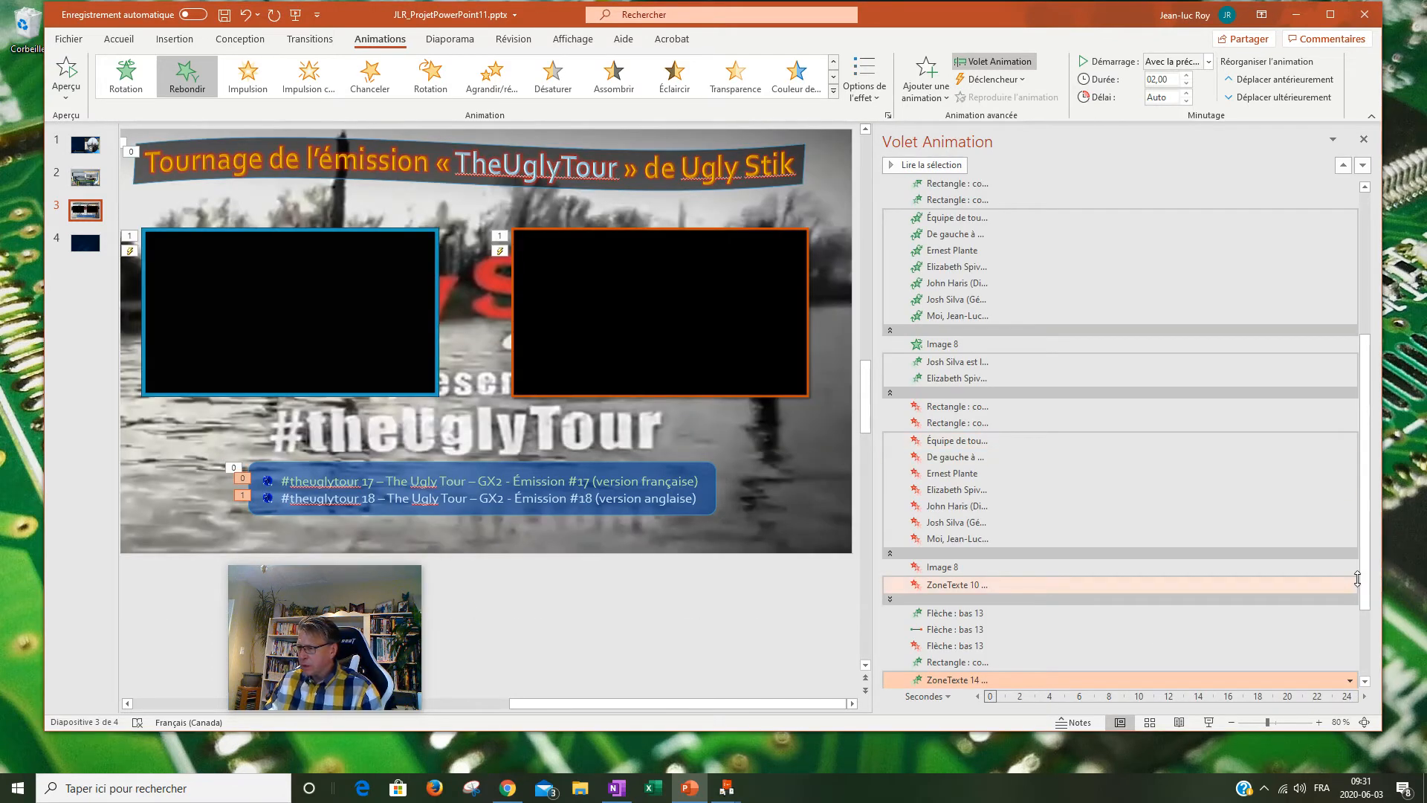
Step: Start the text box's Rebondir animation with the previous effect and expand it into its two paragraph effects
scroll(1365, 582, down, 3)
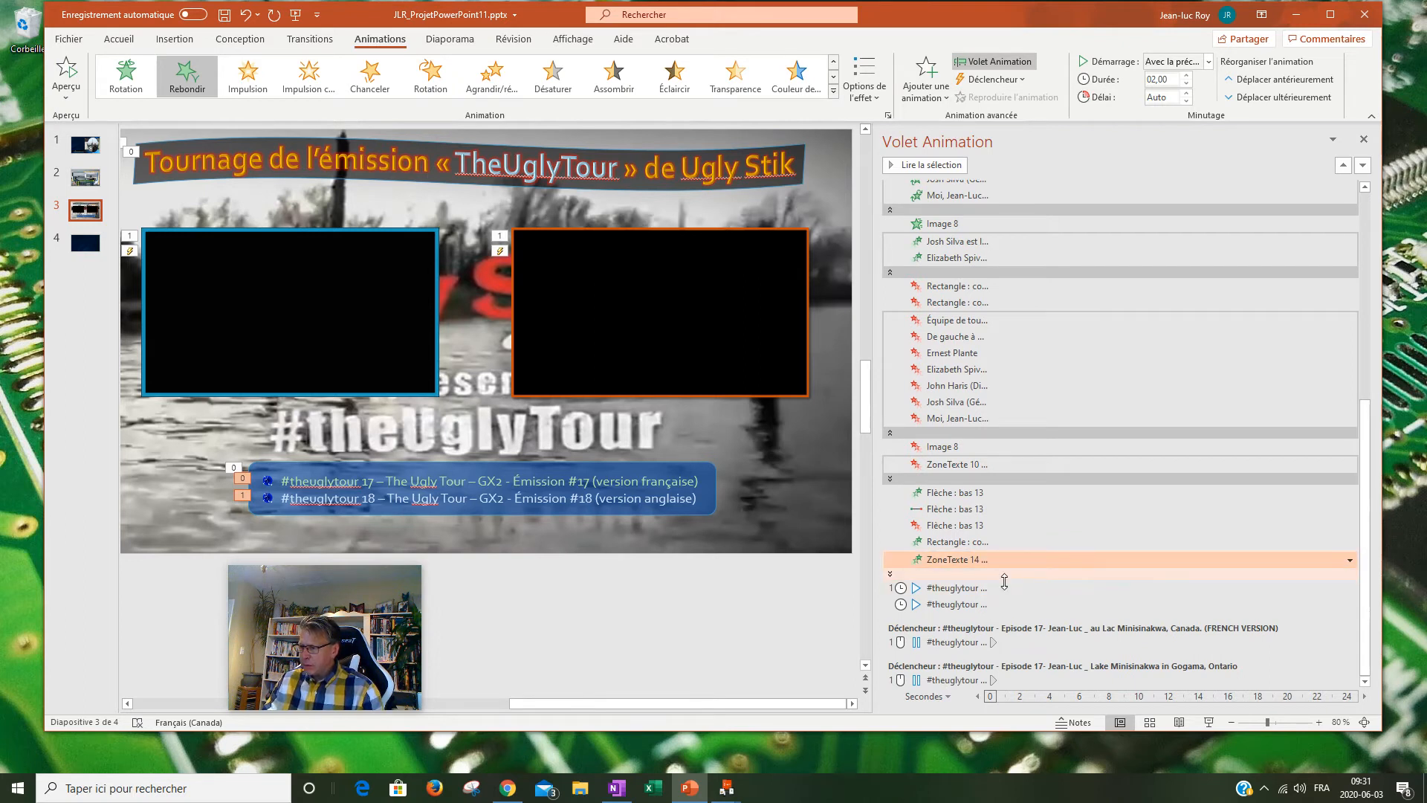
click(1353, 562)
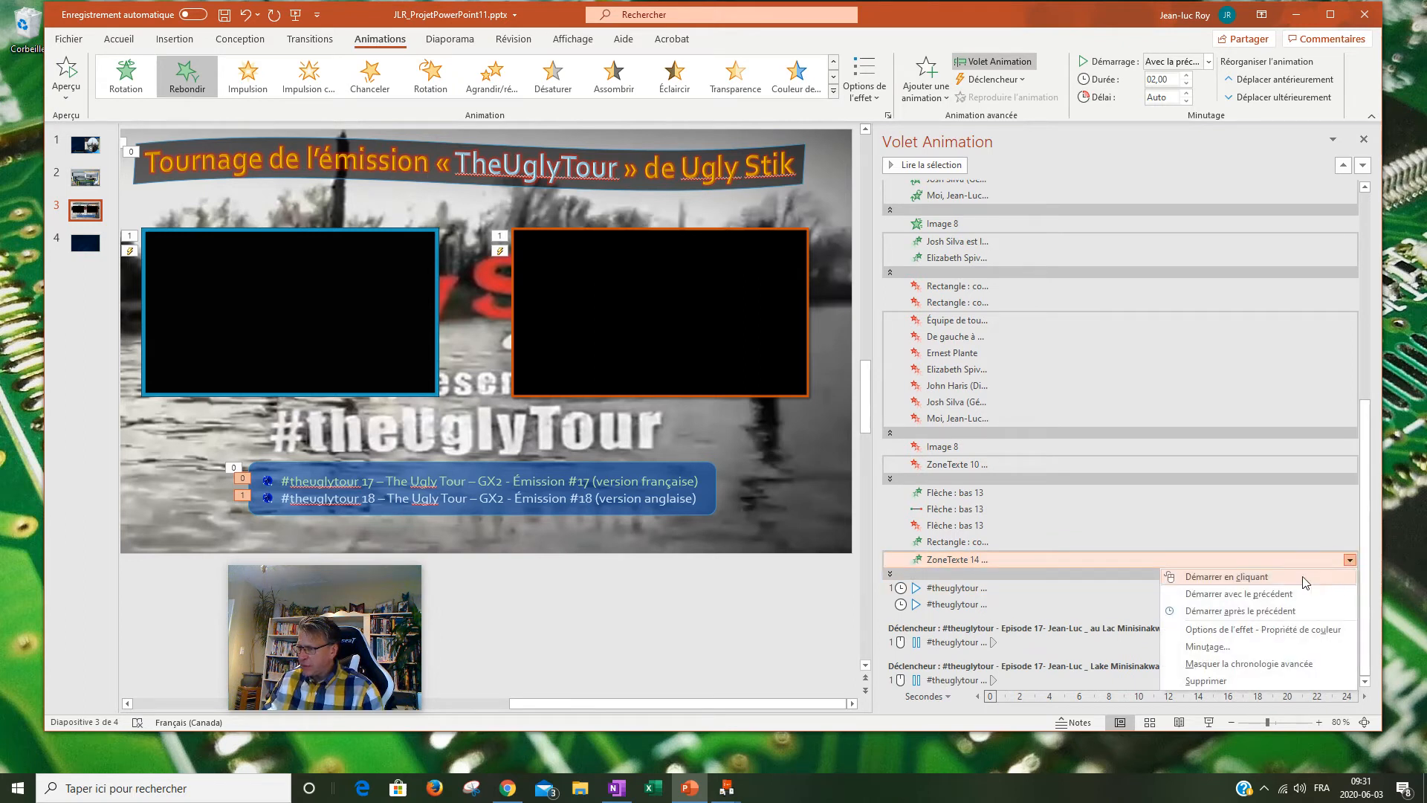
click(1288, 594)
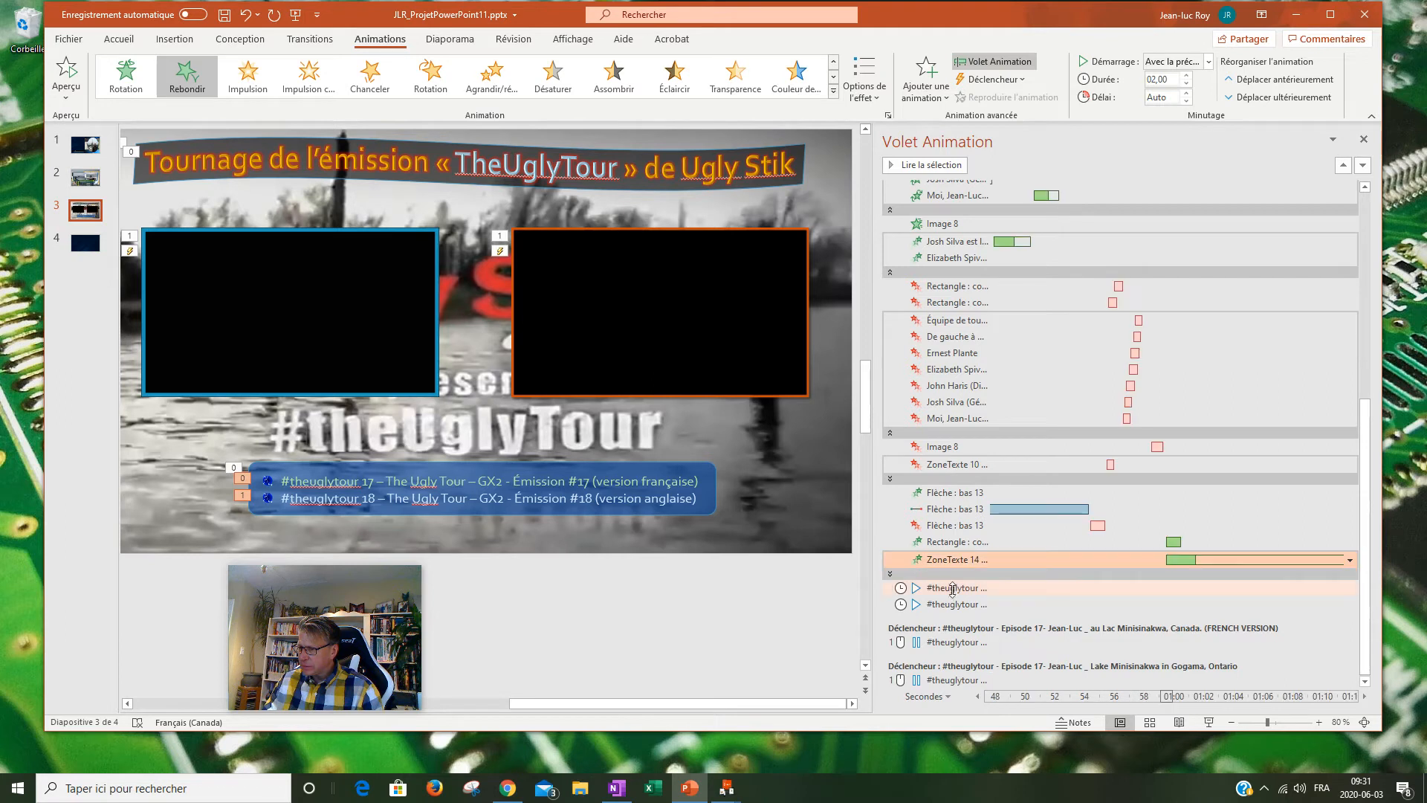
click(889, 574)
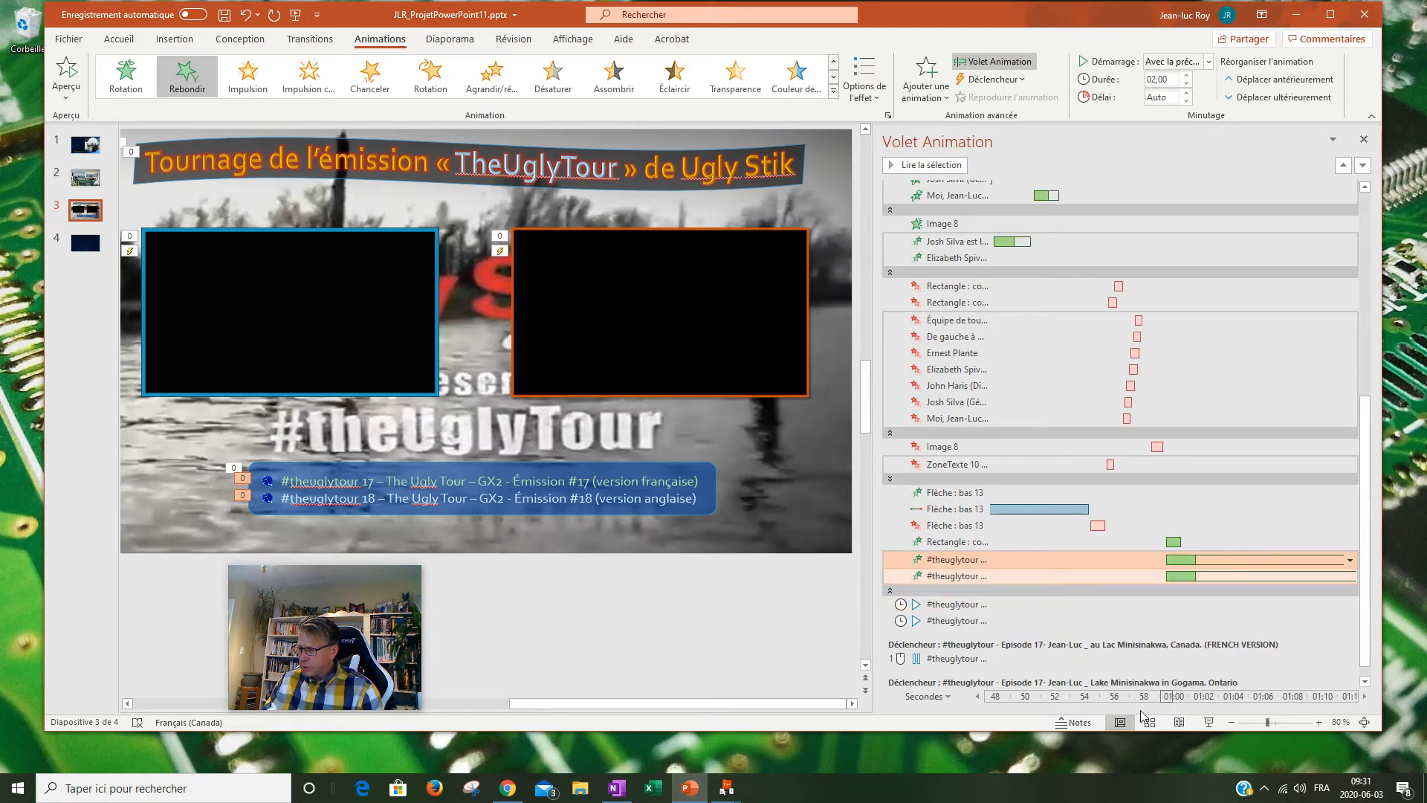
Step: Shorten the #theuglytour 17 paragraph's effect to about 1,40 s and the #theuglytour 18 paragraph's effect to about 1,50 s
click(1365, 699)
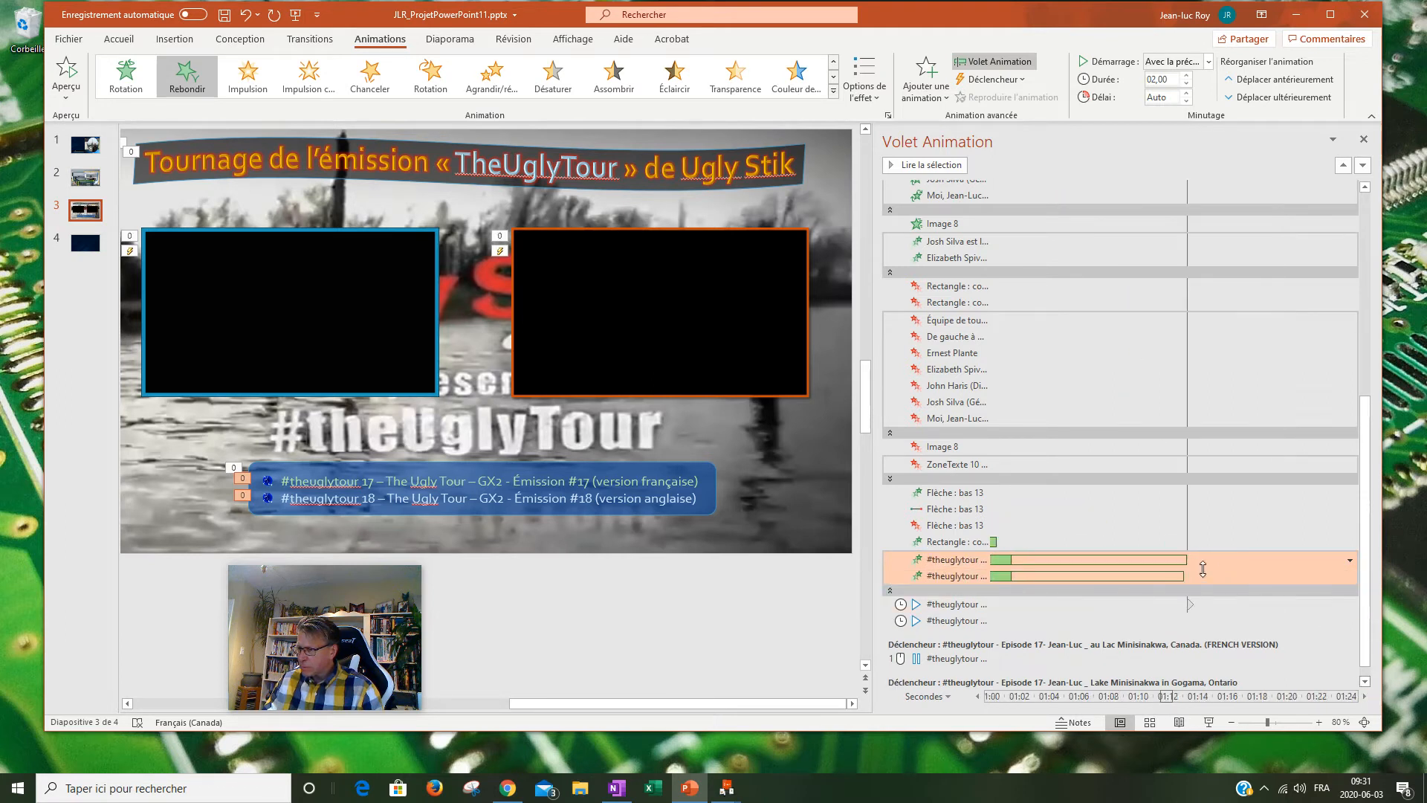
drag(1188, 560, 1019, 568)
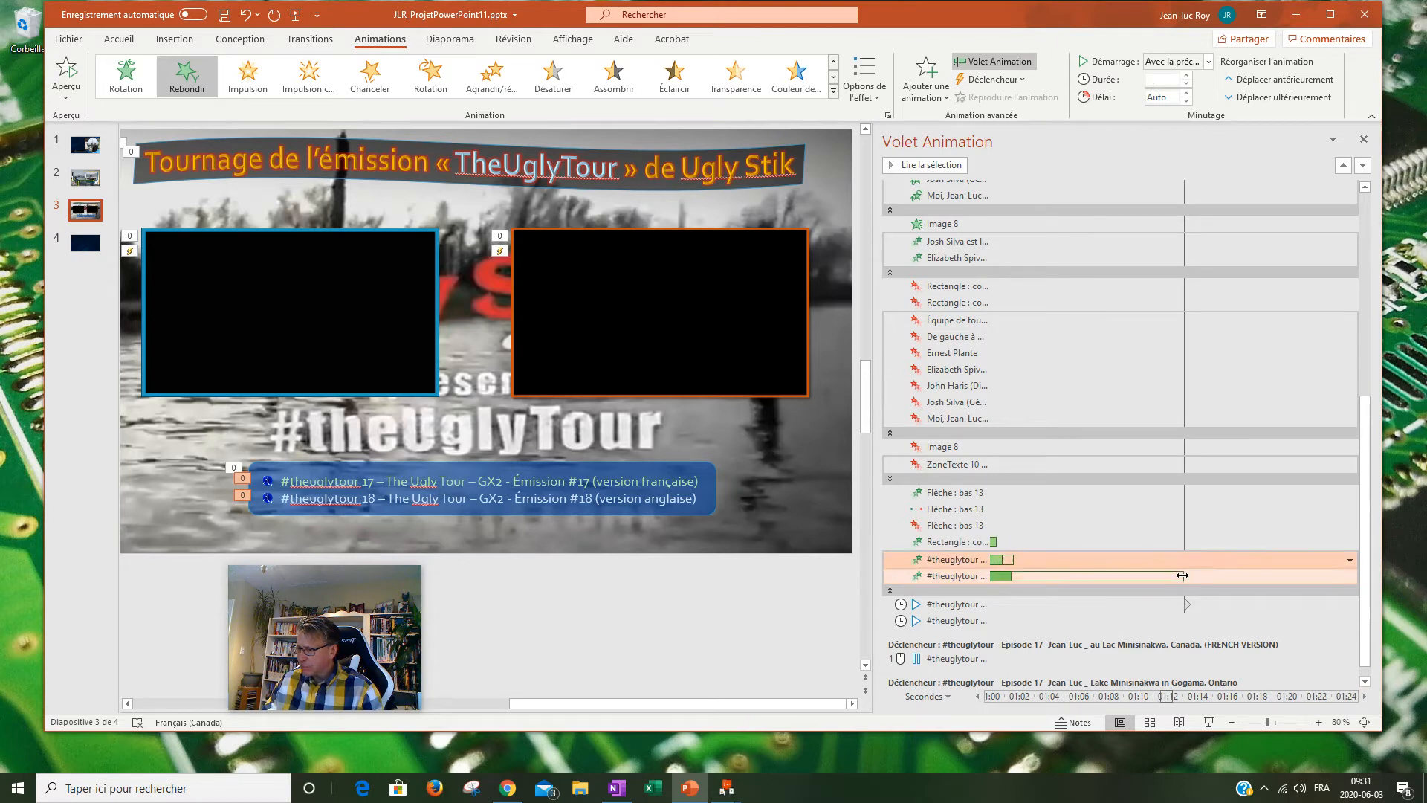
drag(1181, 575, 1164, 577)
drag(1046, 581, 1008, 578)
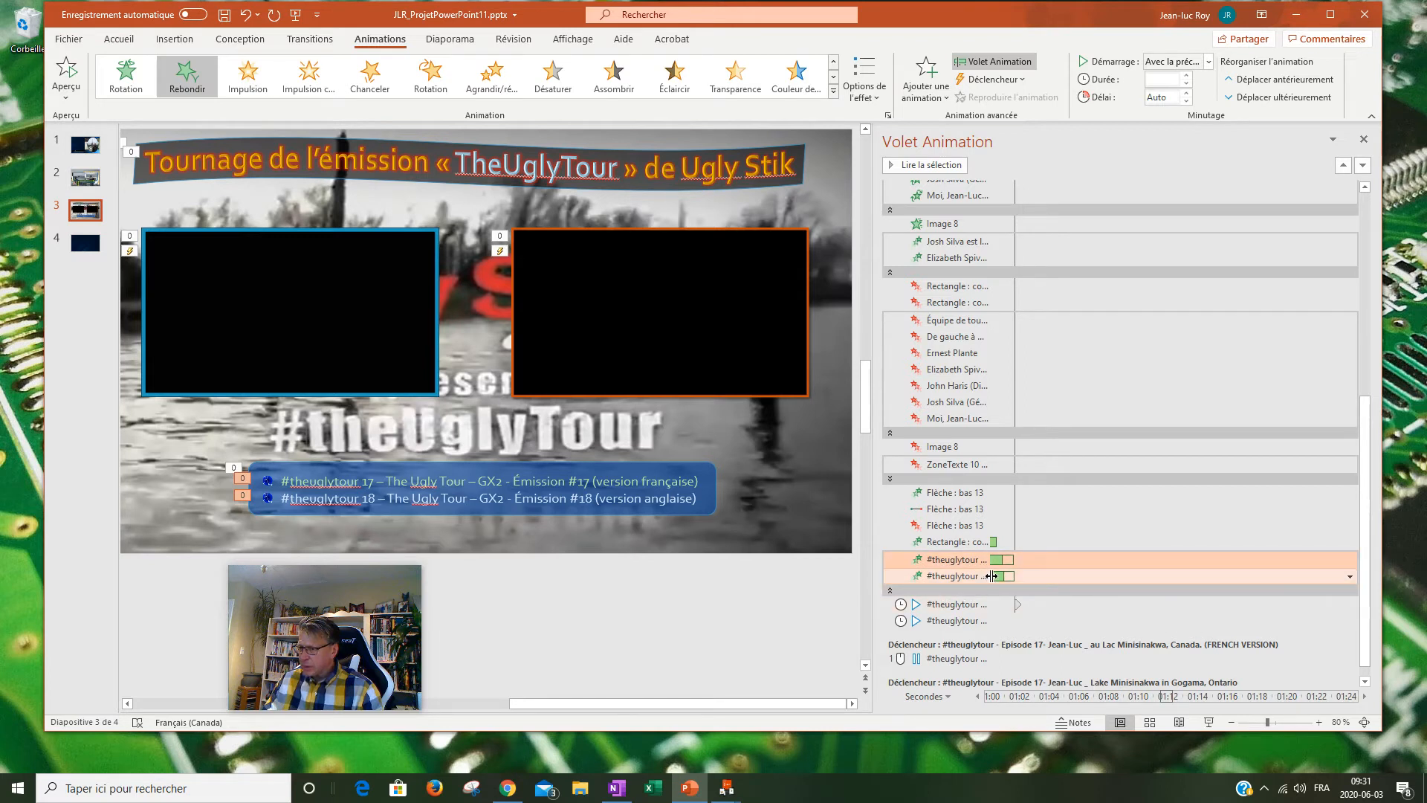
Step: Delay the #theuglytour 18 paragraph's effect to about 01:11 and move the blue-framed video's playback between the two paragraph effects
drag(999, 578, 1158, 578)
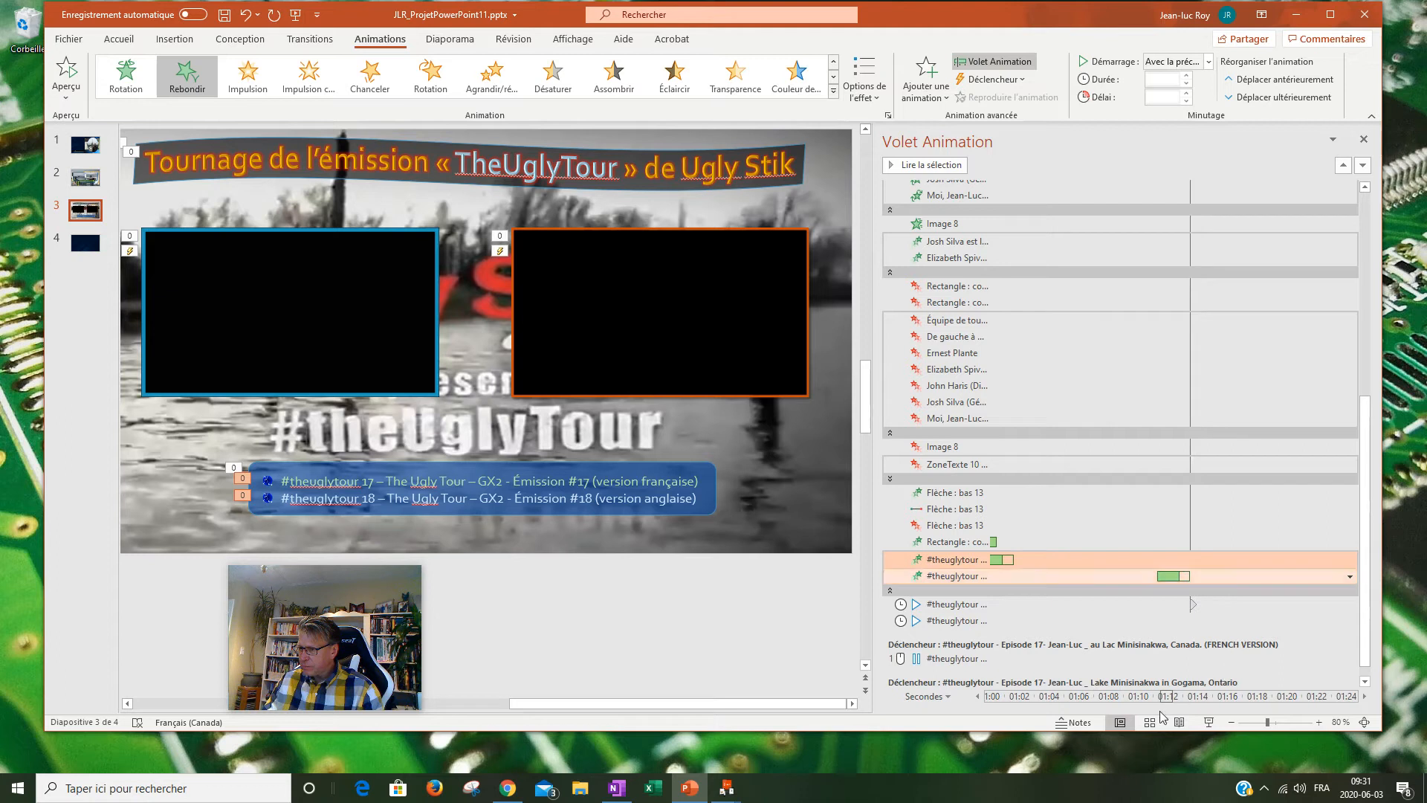
click(996, 604)
drag(1009, 604, 1014, 571)
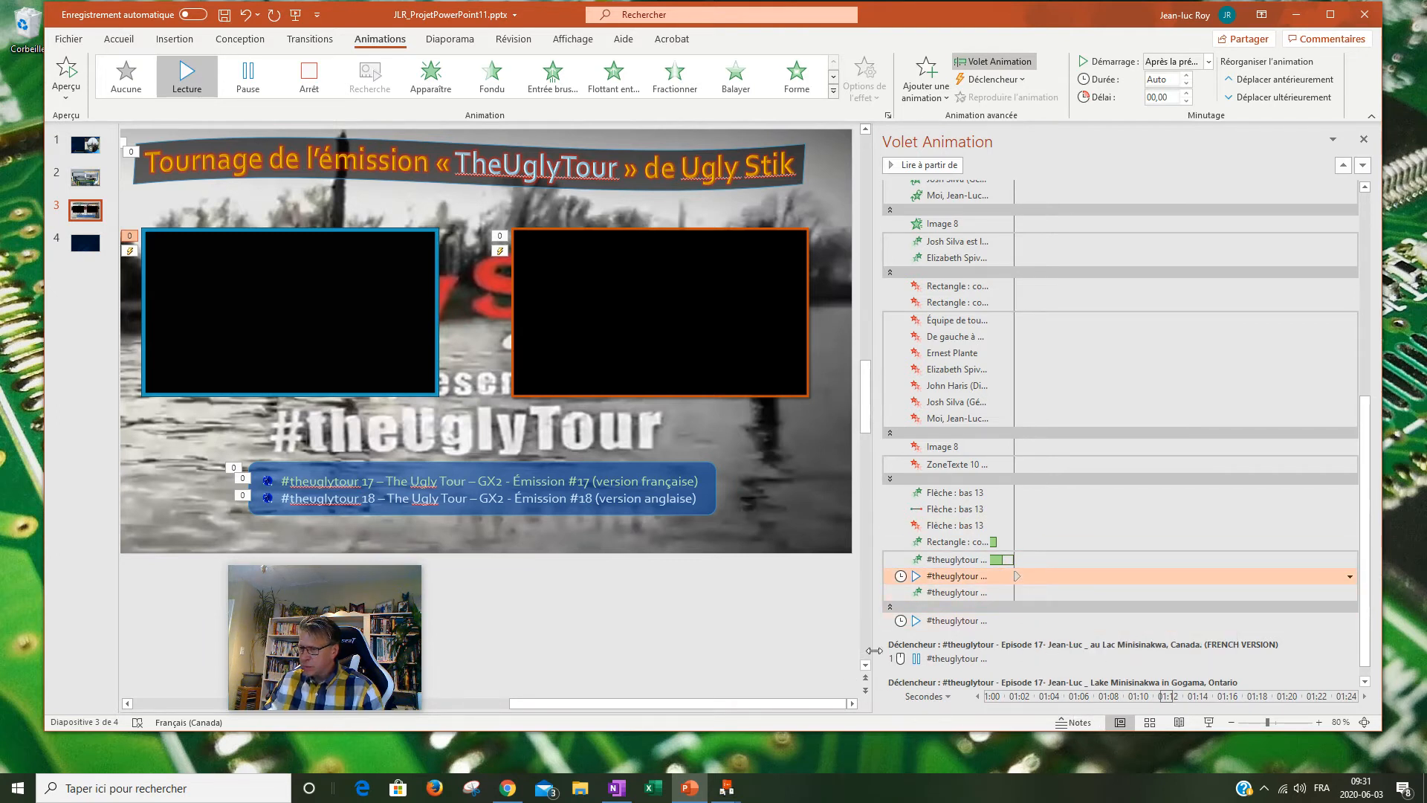
Step: Widen the animation pane and delay the #theuglytour 17 paragraph's effect so it starts just after the rectangle's effect ends
drag(863, 649, 733, 649)
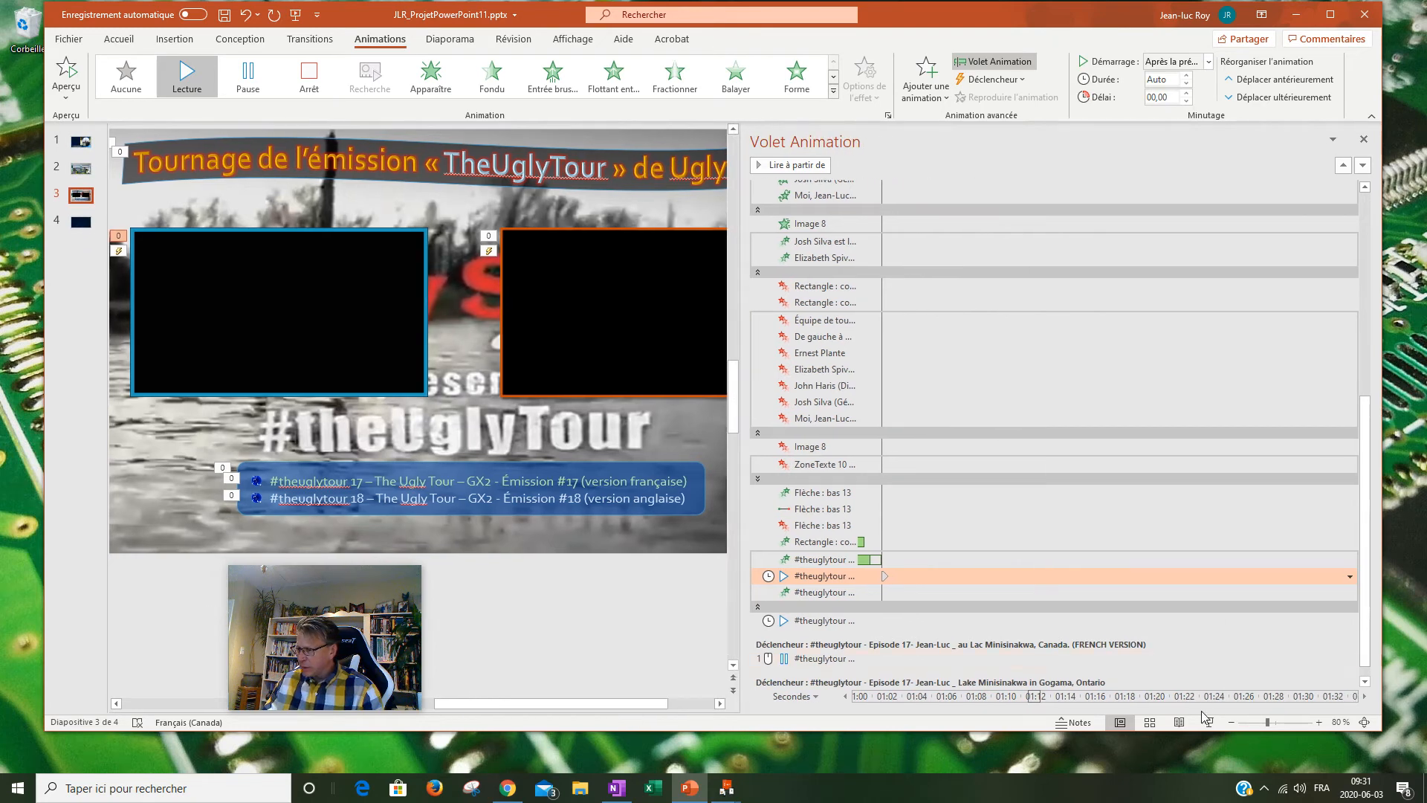
click(844, 697)
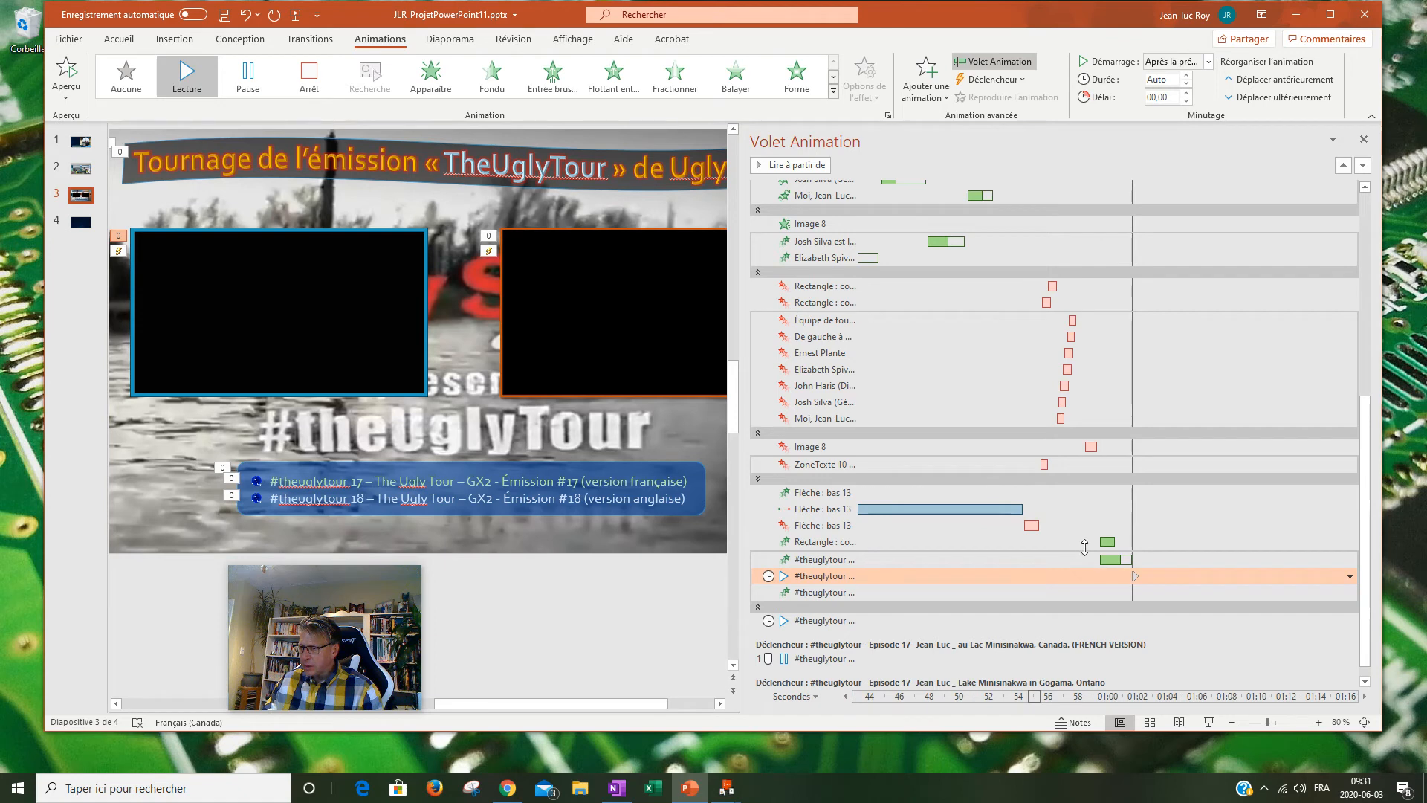
drag(1115, 565, 1131, 559)
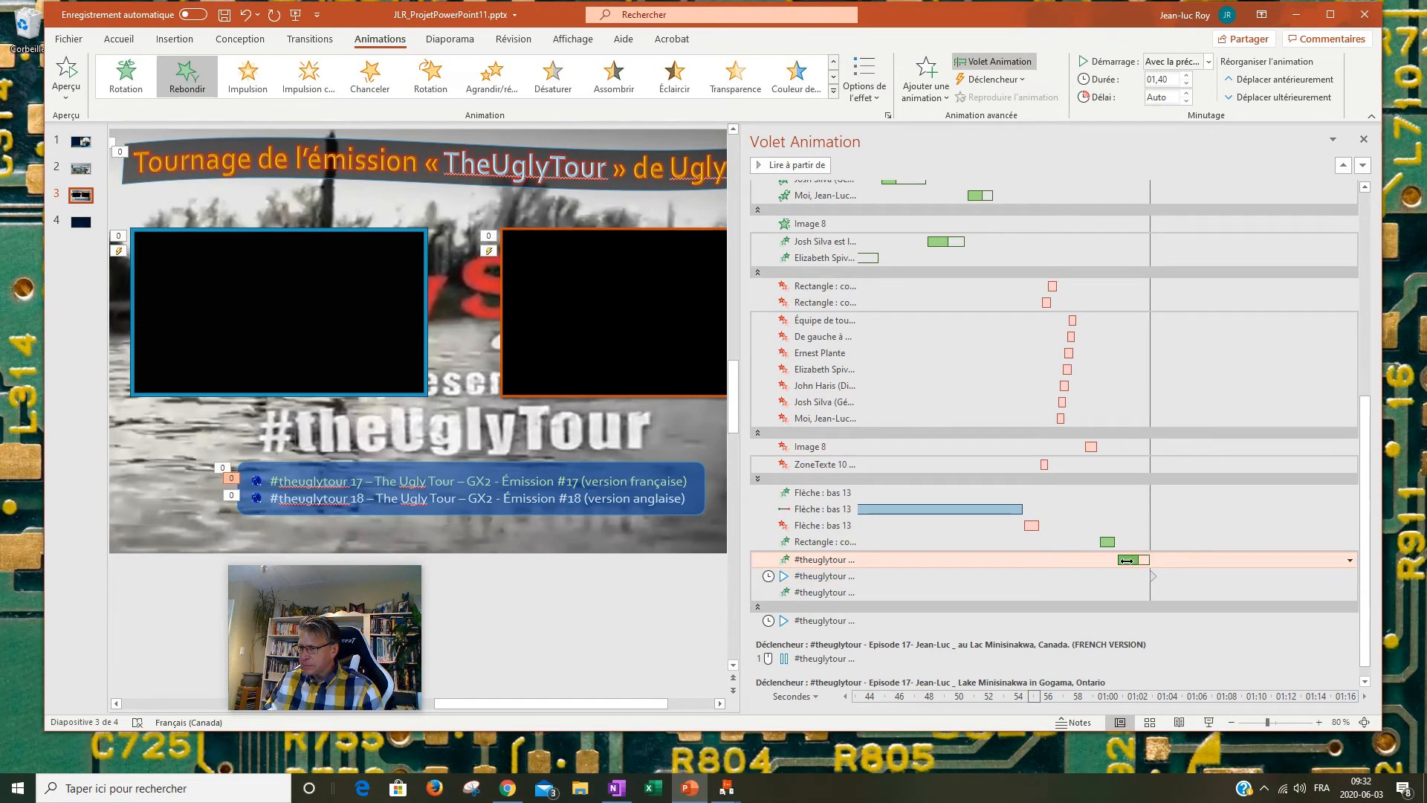
Step: Set the blue-framed video's playback effect to start with the previous effect
click(1224, 576)
click(1349, 576)
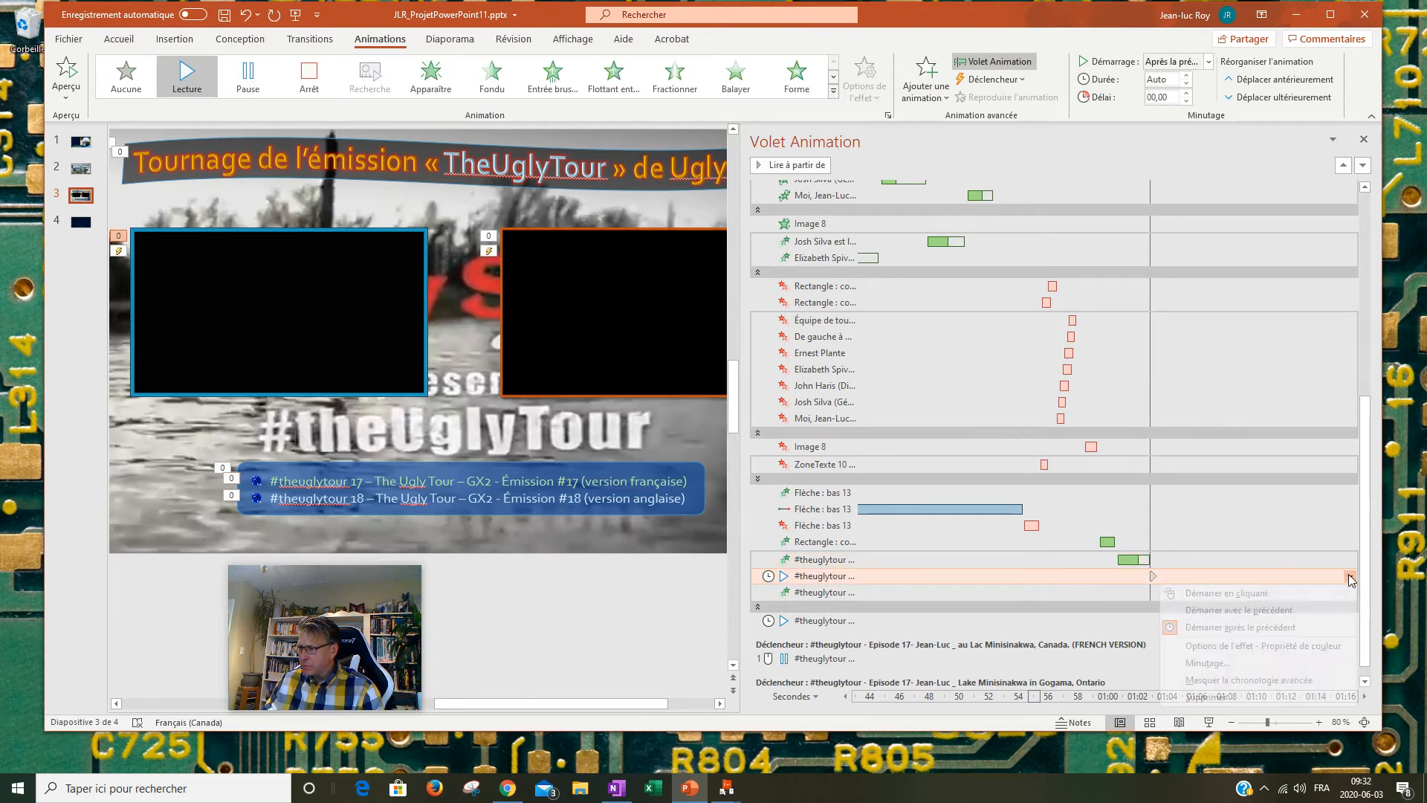
click(1334, 614)
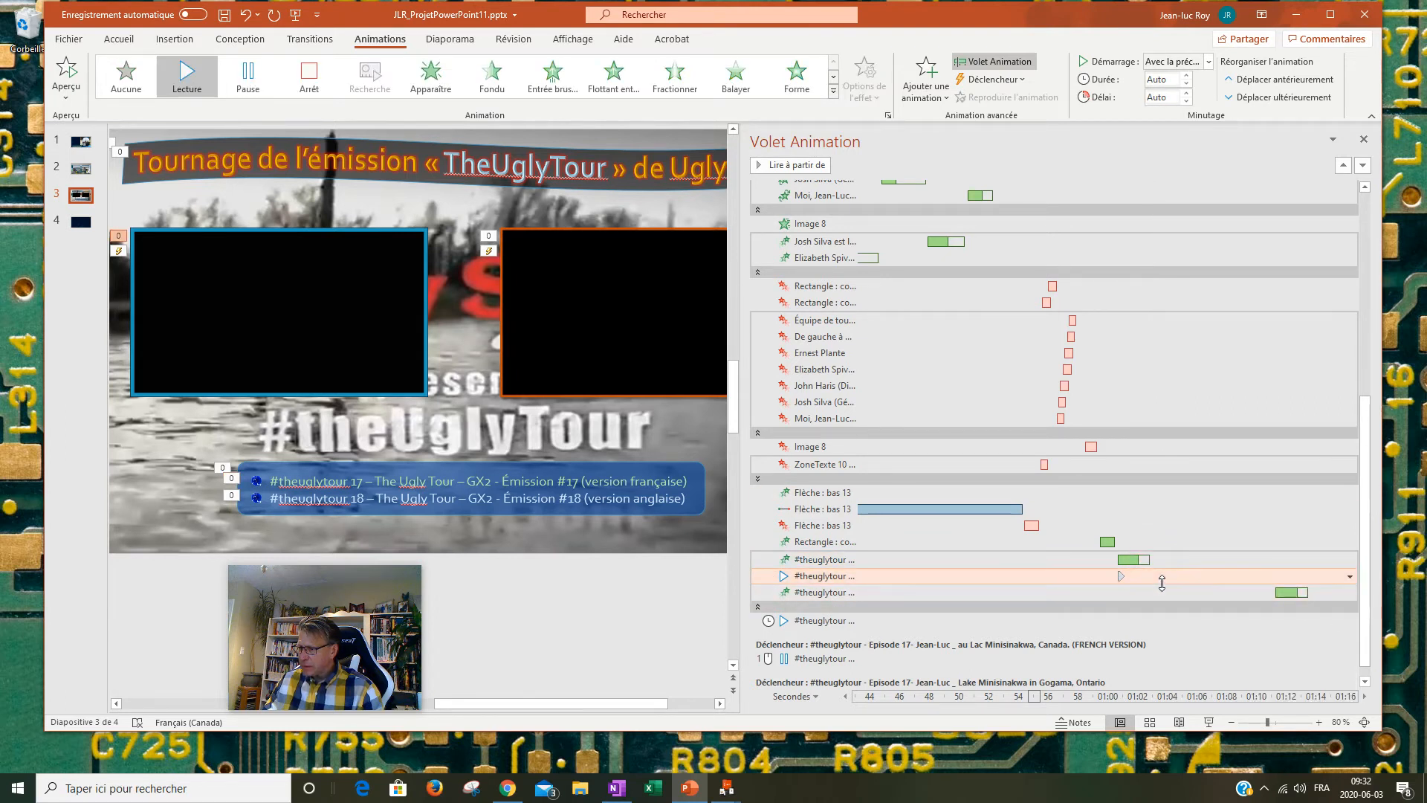
Step: Try different start times for the #theuglytour 18 paragraph's effect on the timeline, ending at about 01:28
drag(1283, 593, 1175, 594)
click(1128, 620)
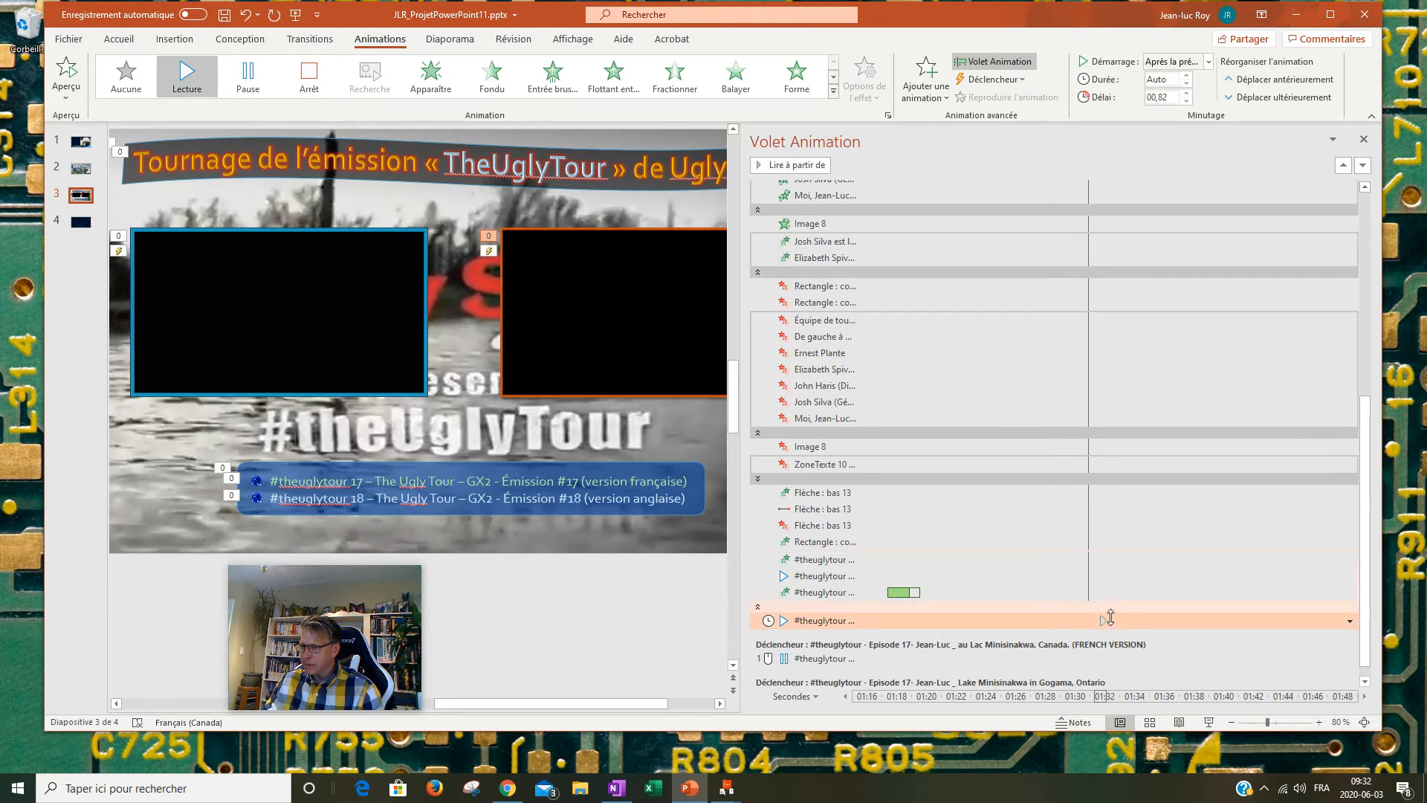
drag(909, 592, 1095, 592)
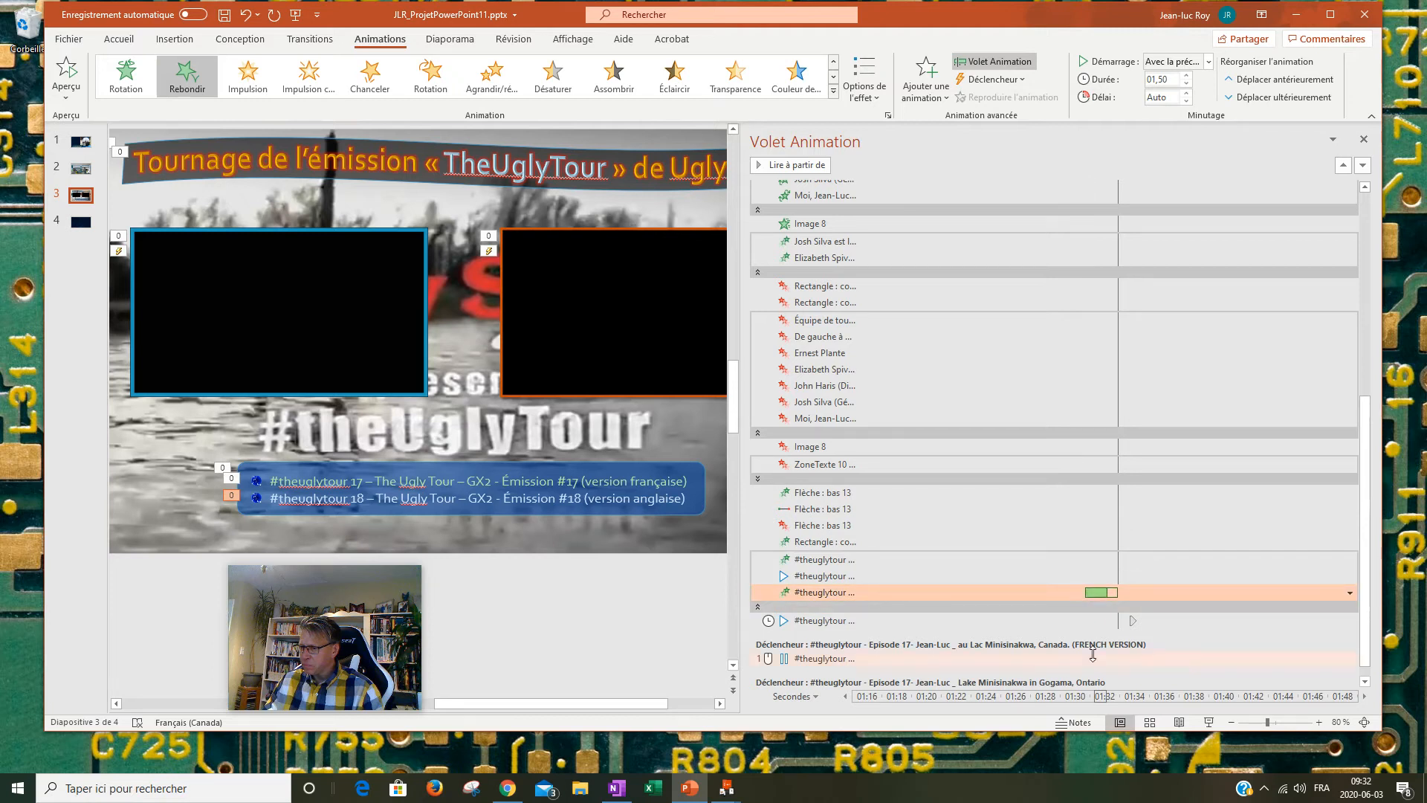
click(980, 577)
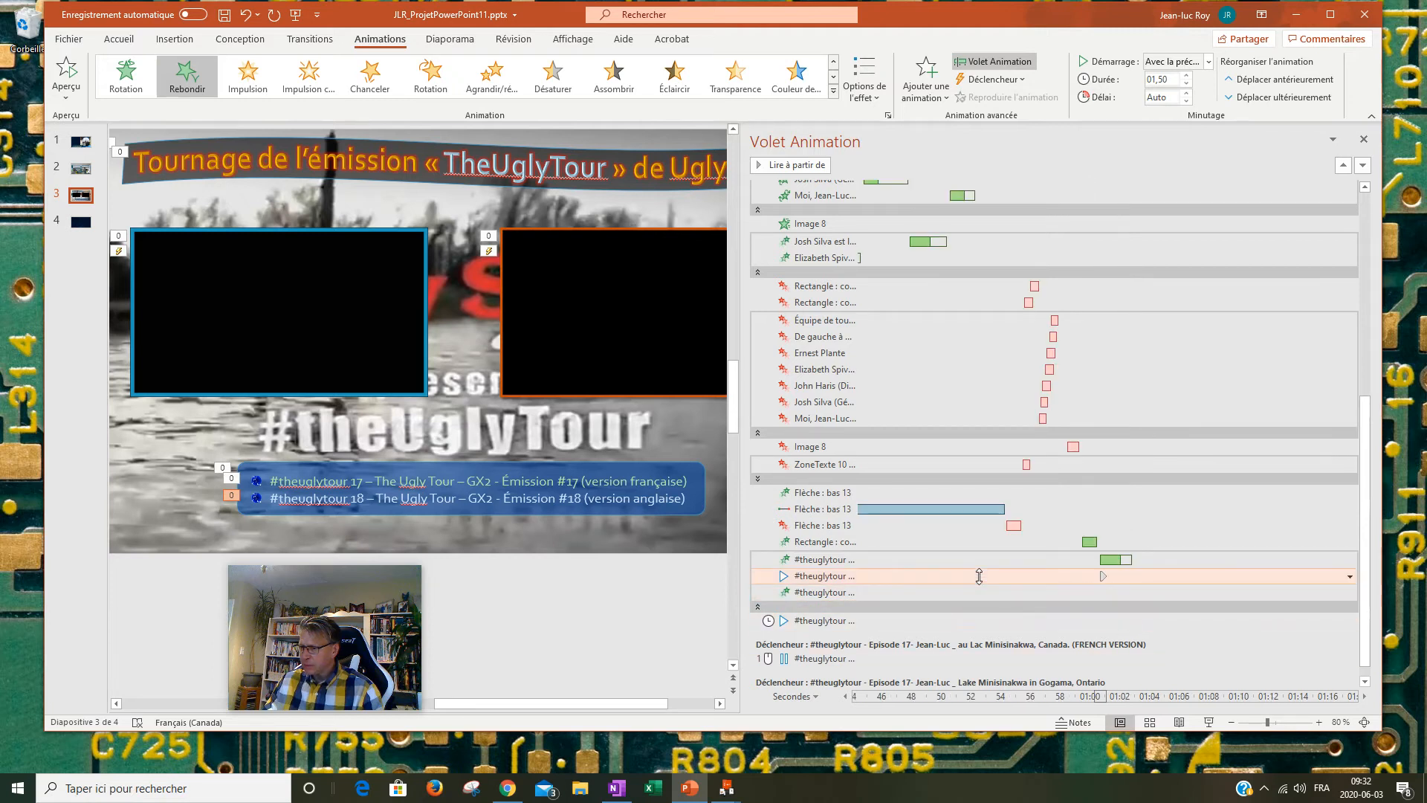
click(1365, 698)
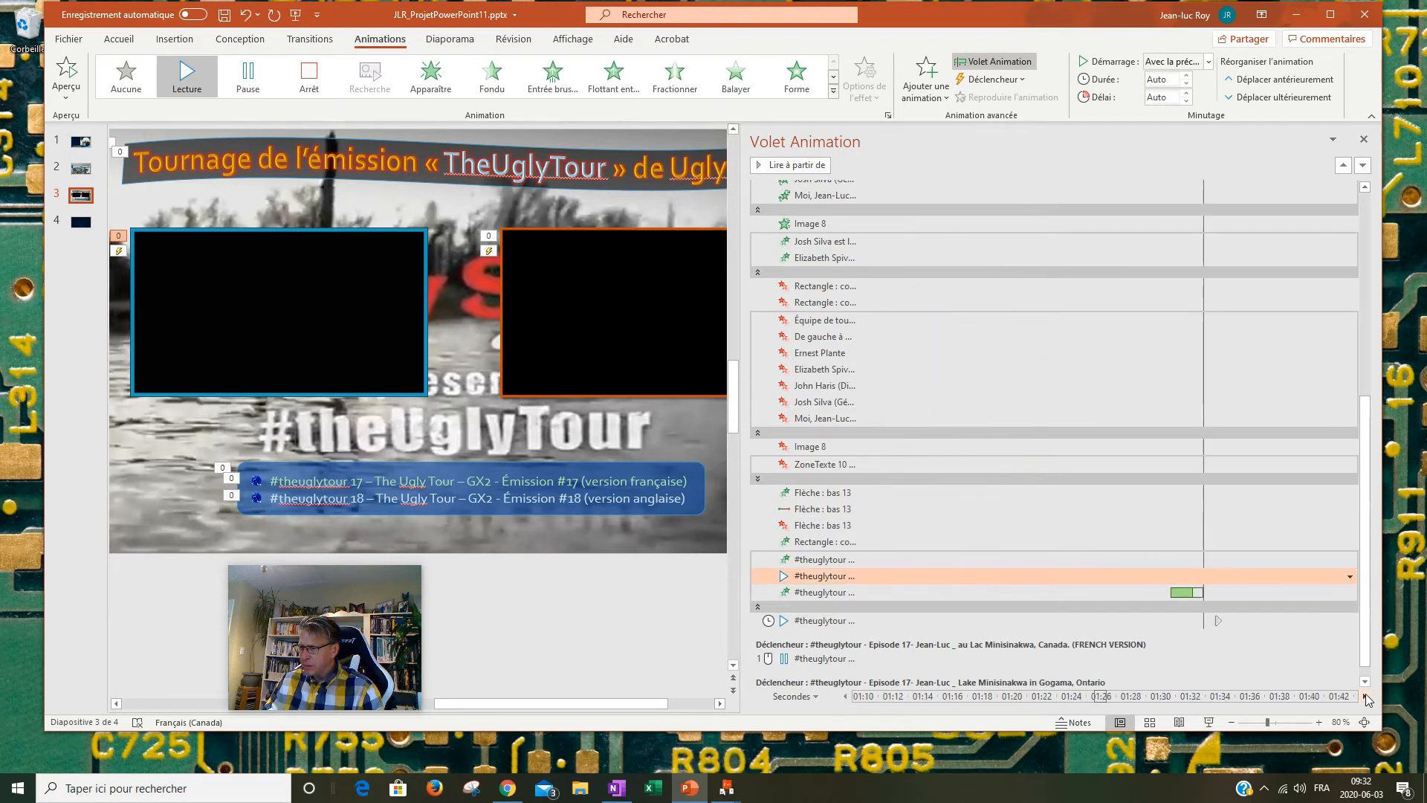
drag(1185, 592, 1219, 592)
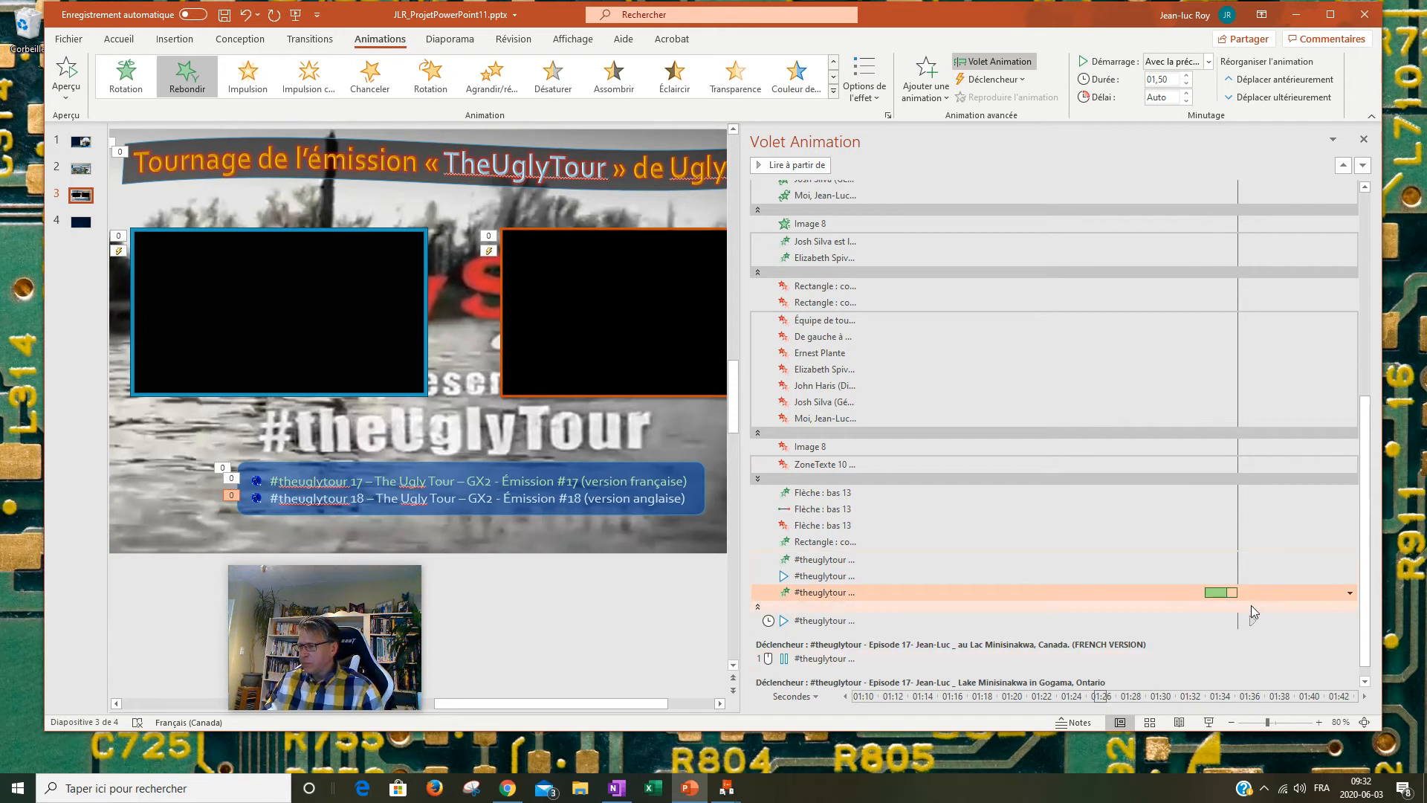
mouse_move(1215, 591)
mouse_down()
mouse_move(1099, 599)
mouse_move(1152, 594)
mouse_up()
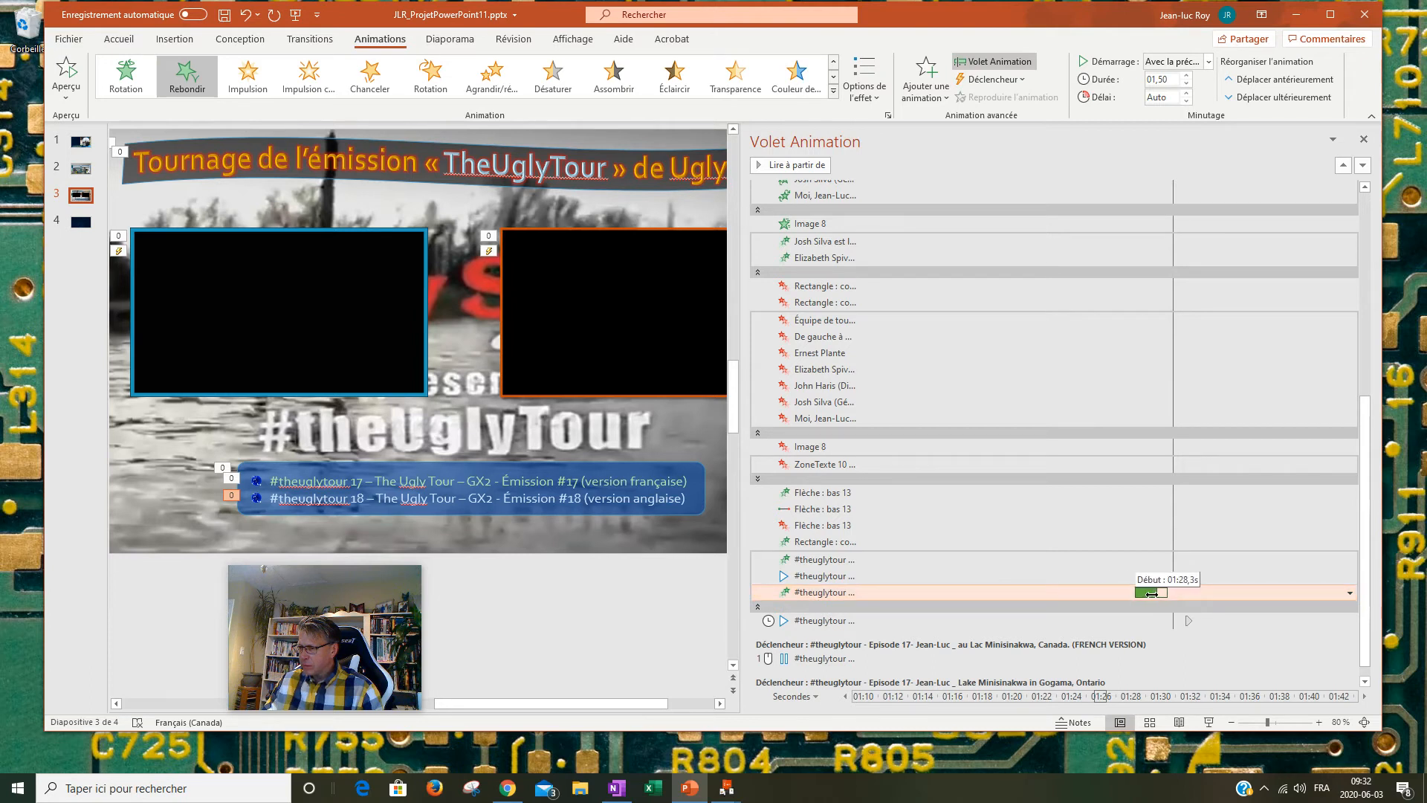
drag(1151, 594, 1153, 594)
Step: Move the orange-framed video's playback before the #theuglytour 18 paragraph's effect and set that paragraph's delay to 00,82
drag(1066, 607, 1068, 629)
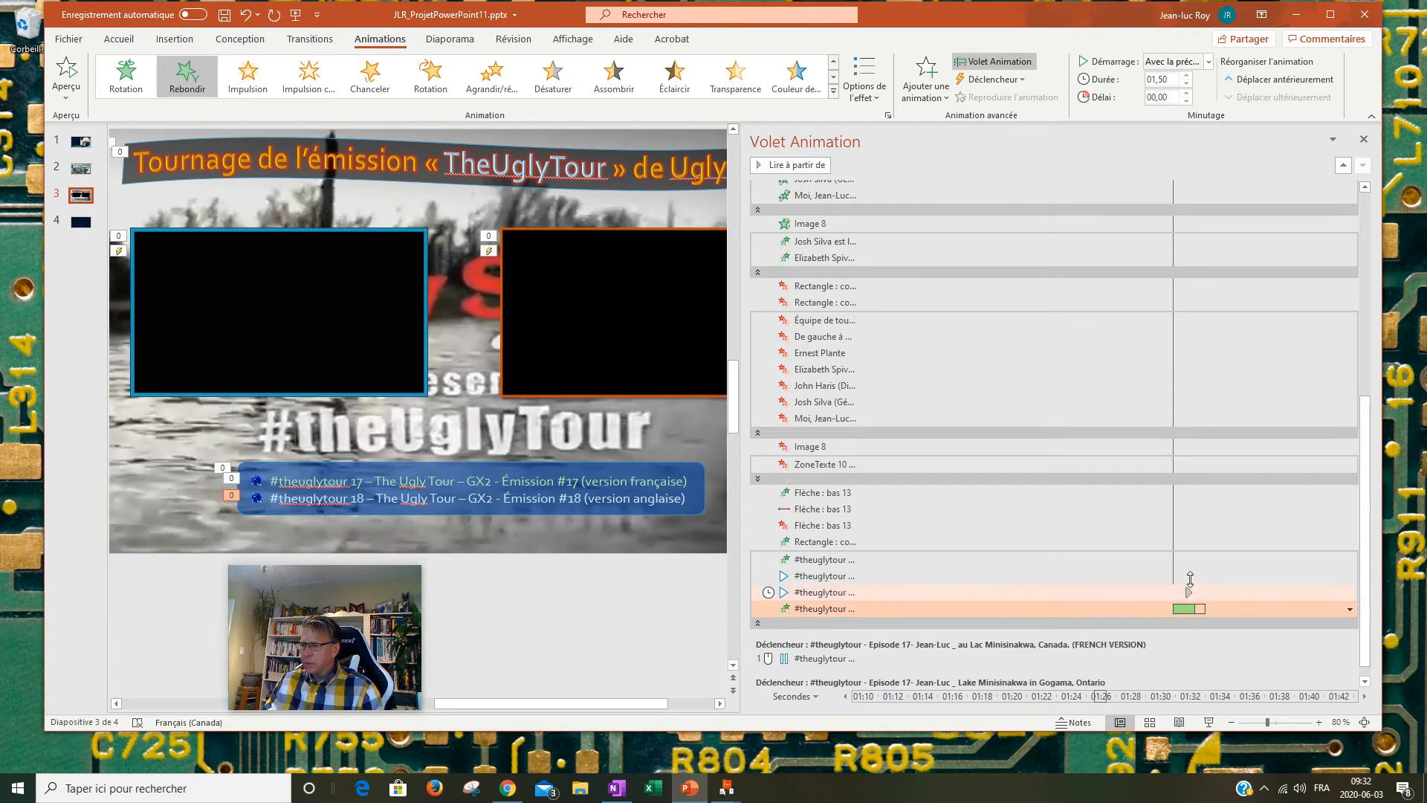
drag(1185, 609, 1196, 610)
click(1153, 559)
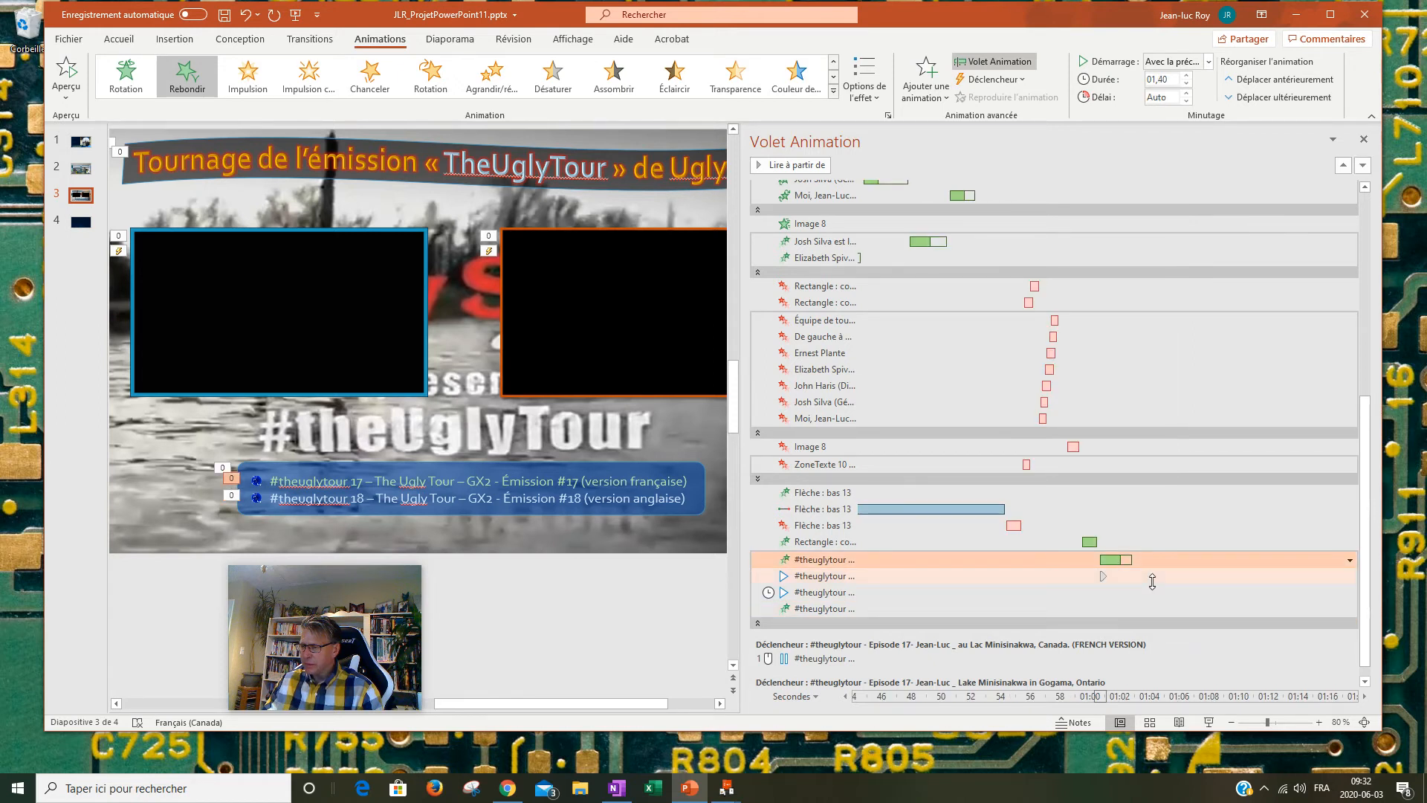
click(1152, 593)
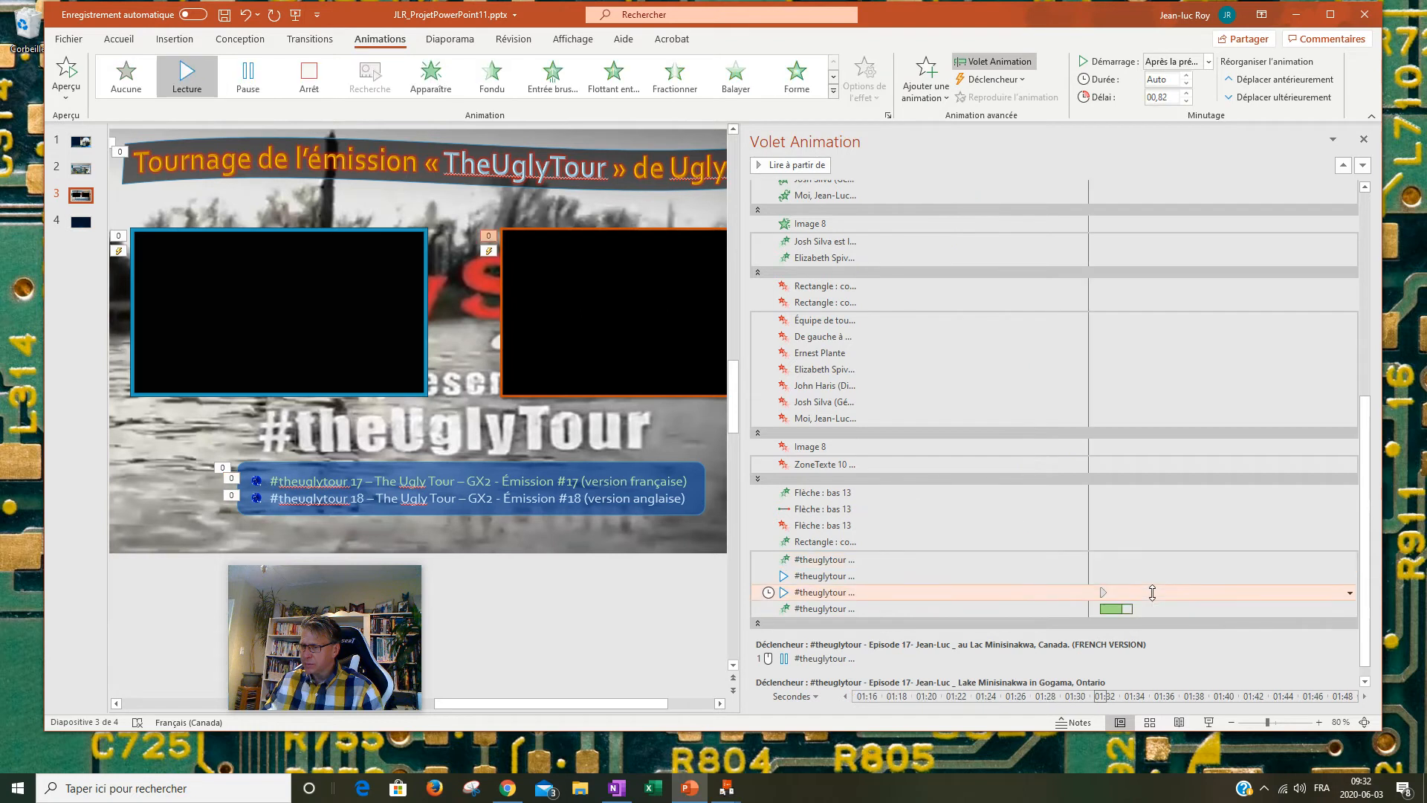
click(1115, 610)
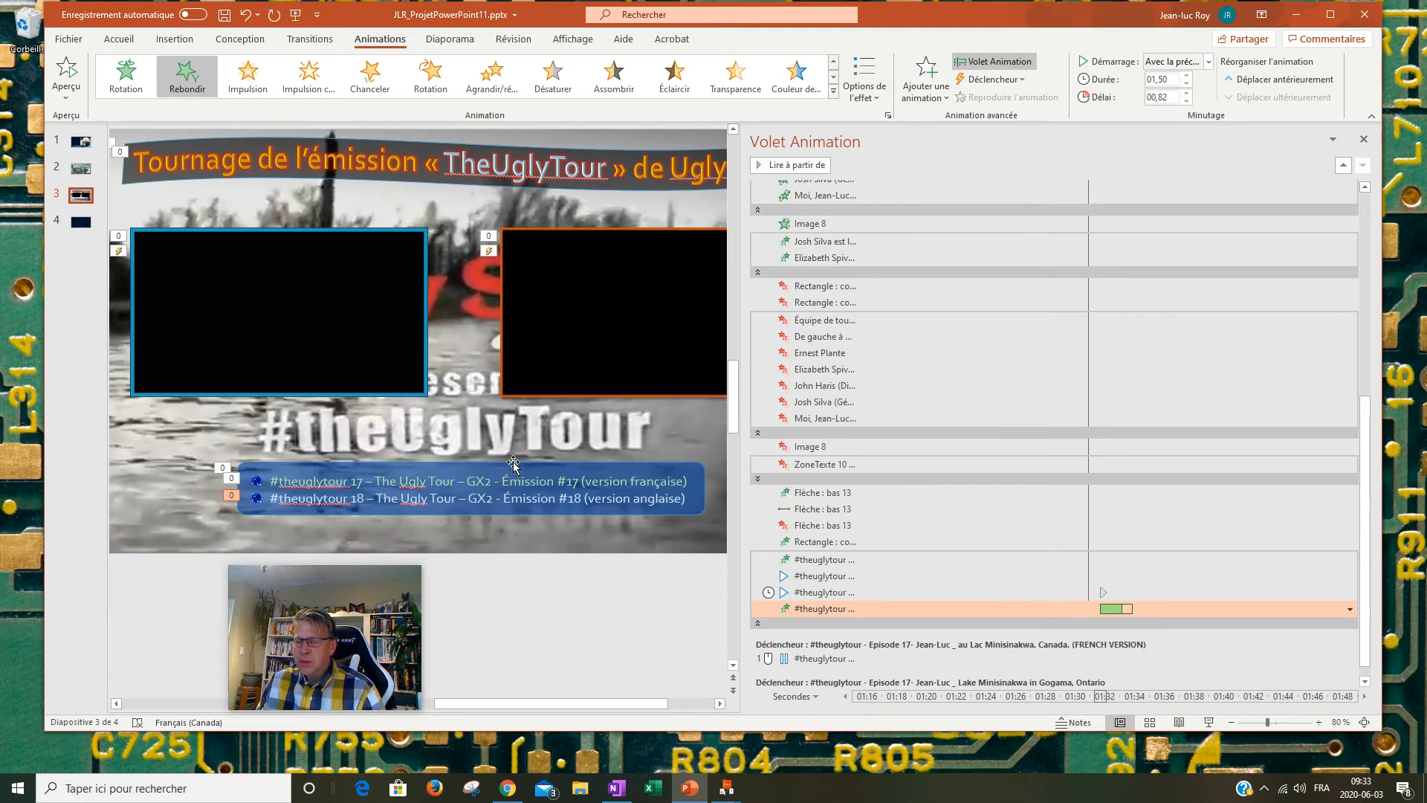
Step: Open the Trim Video dialog for the orange-framed video and play its preview
click(863, 592)
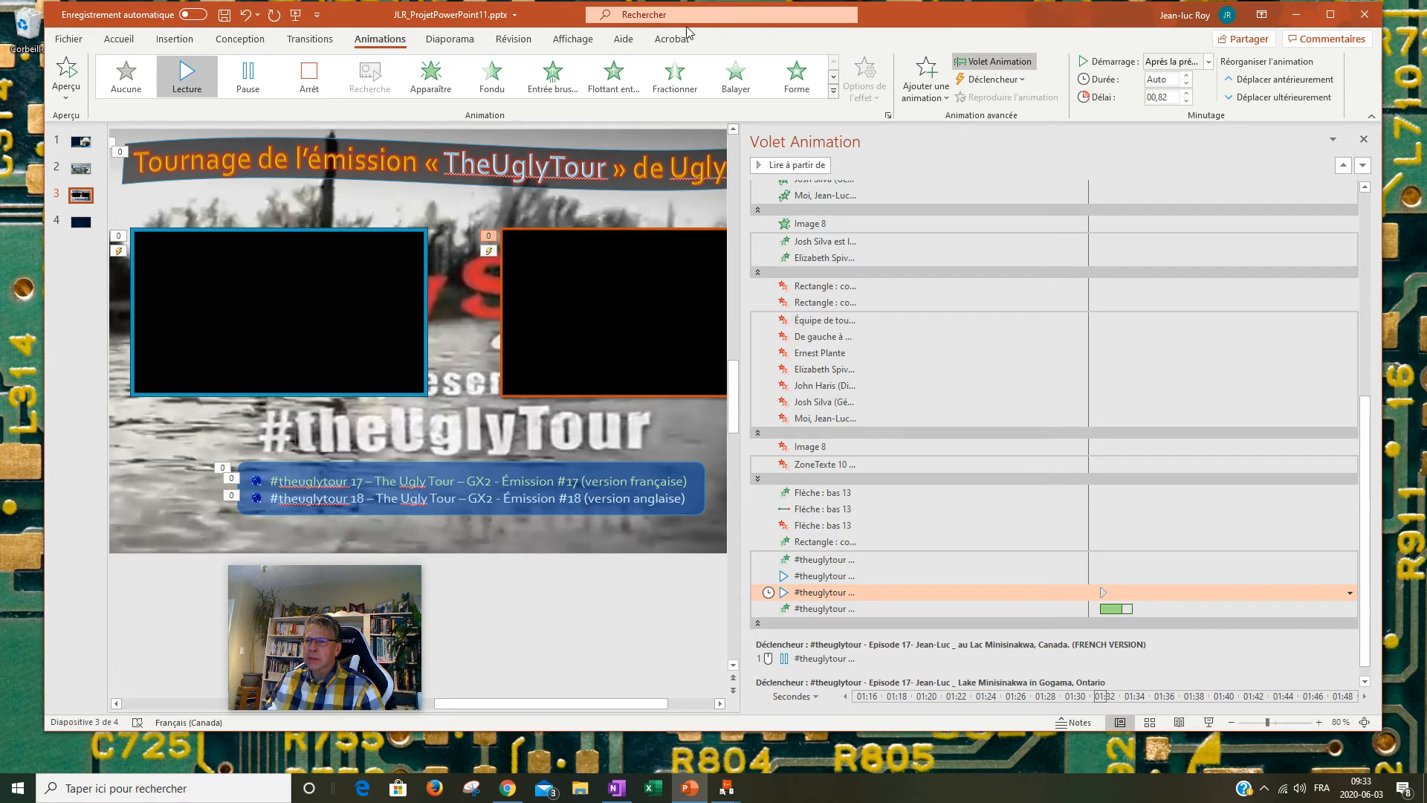
click(568, 302)
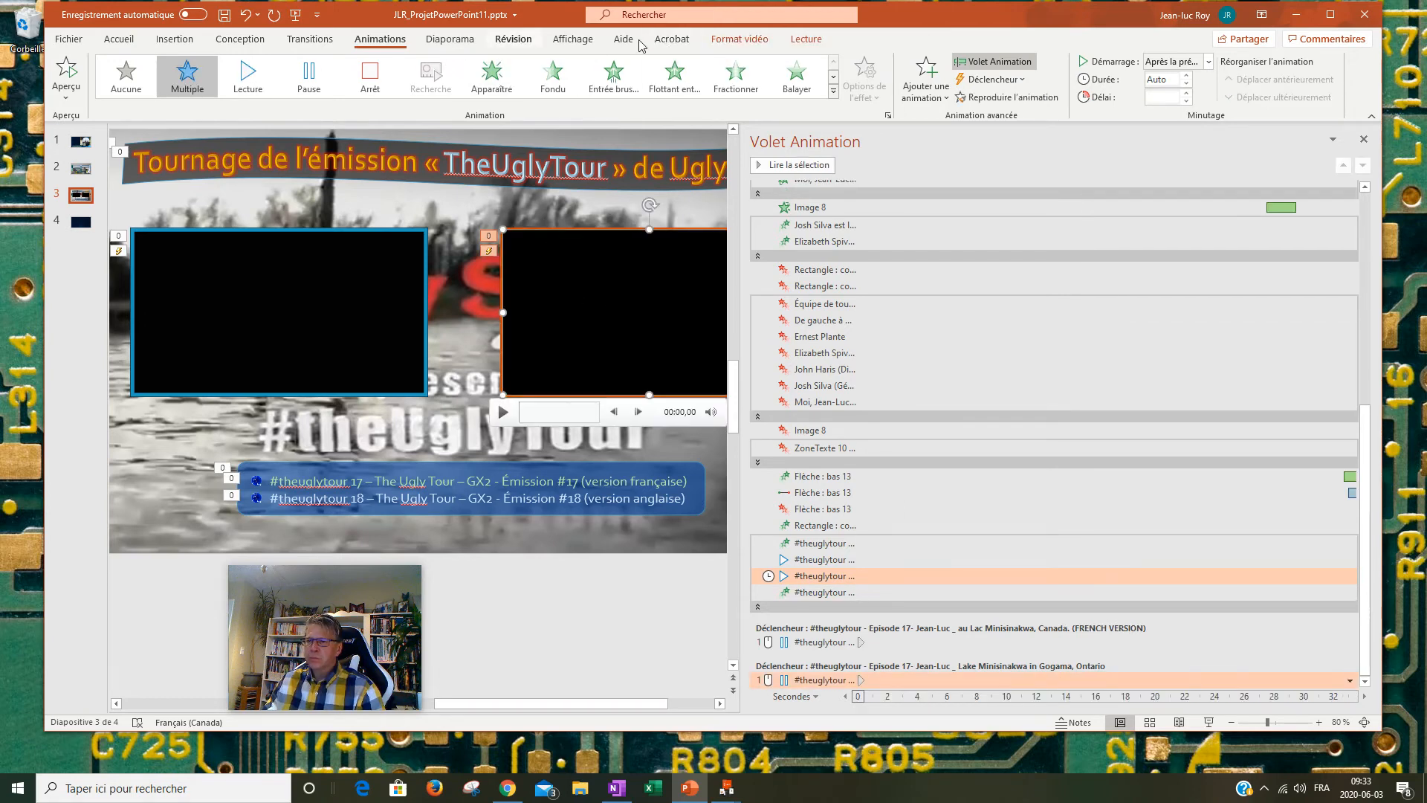
click(805, 40)
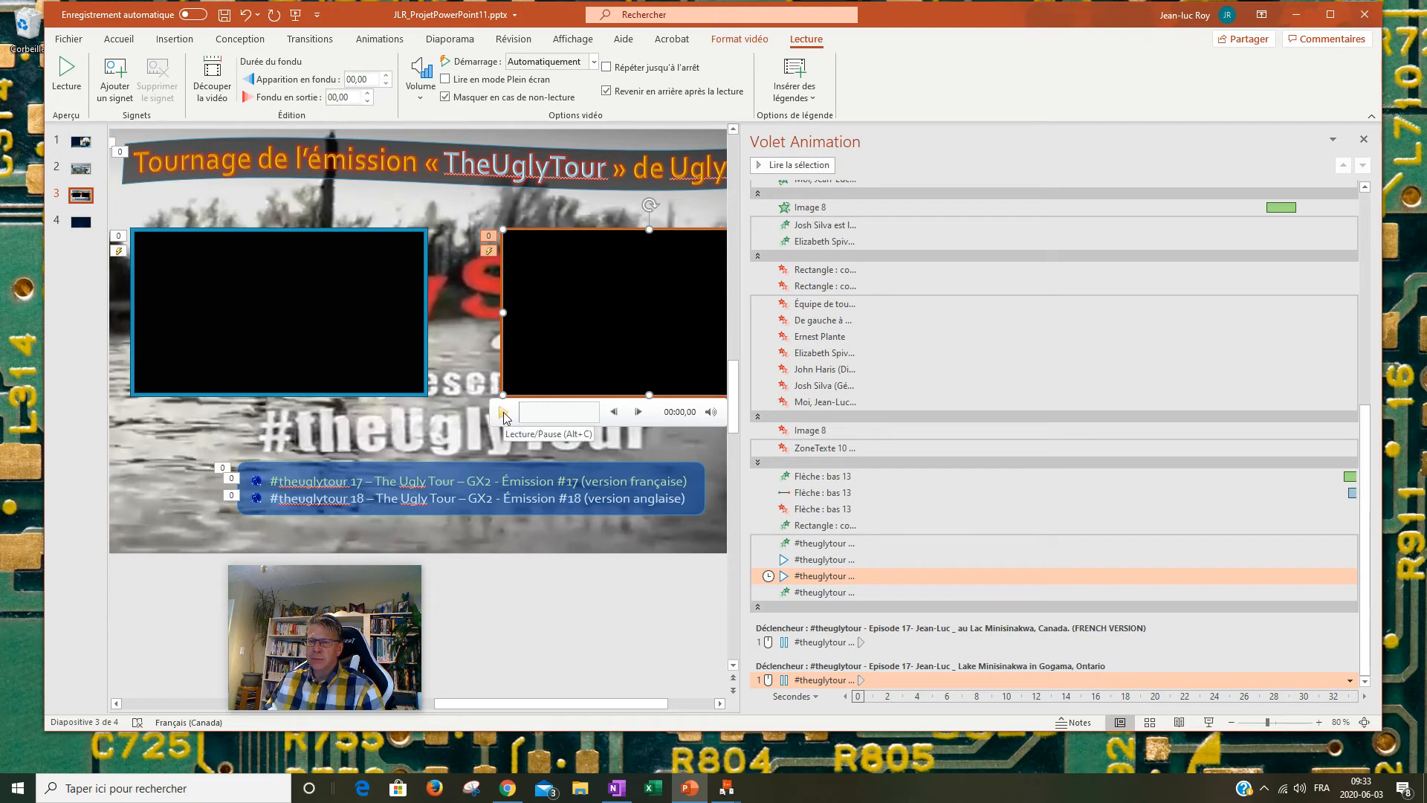
click(213, 82)
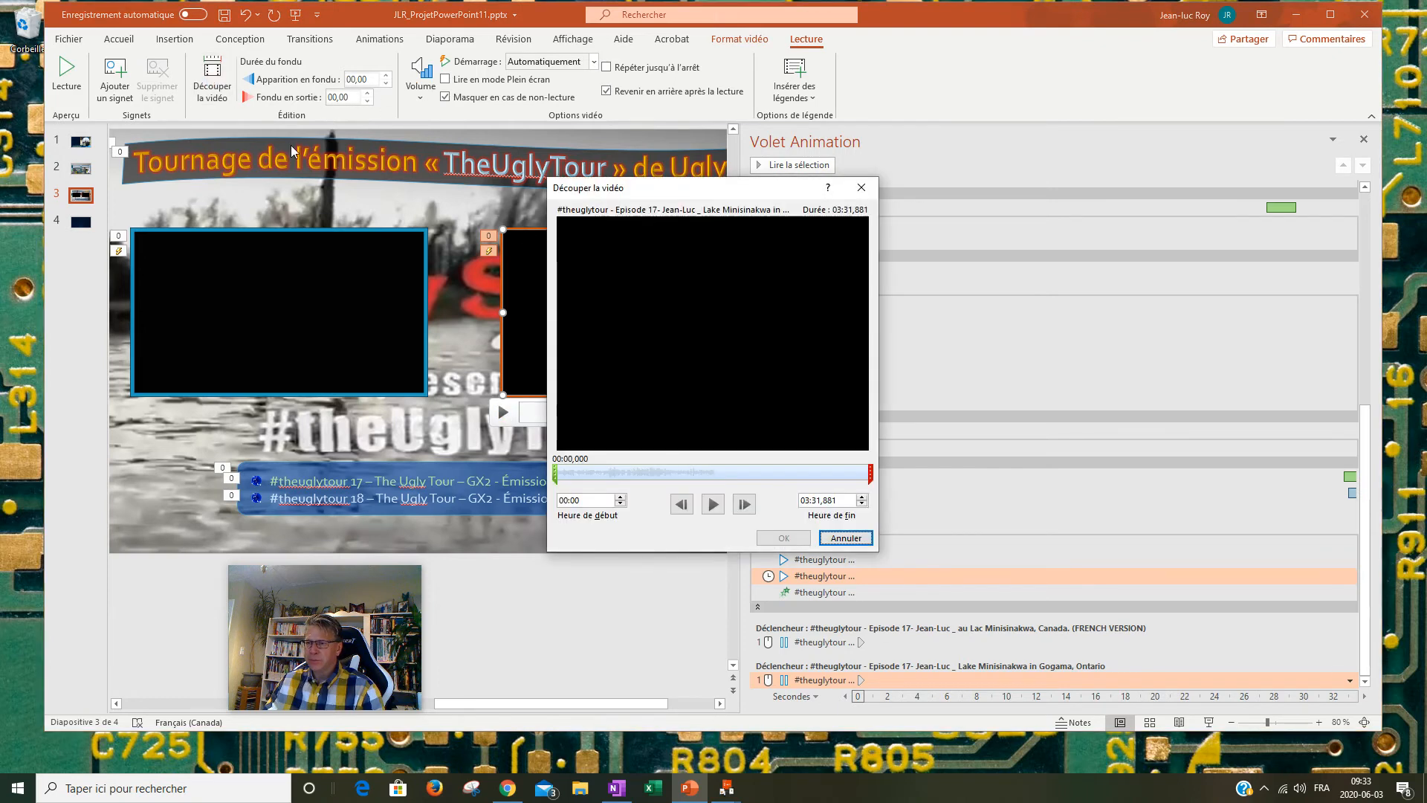
click(713, 505)
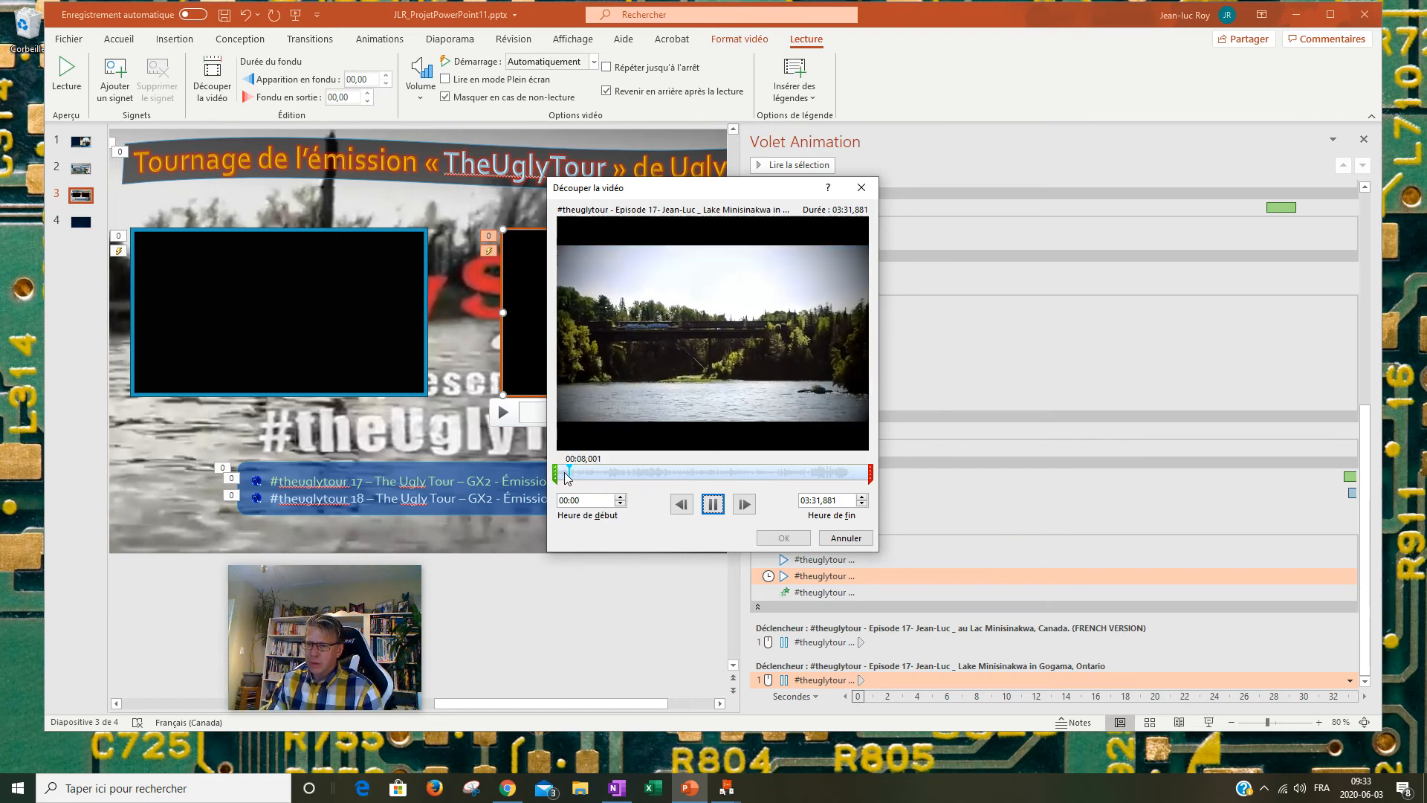
Step: Try trim start times between about 00:54 and 01:24 for the orange-framed video, previewing the resulting openings
click(606, 479)
click(628, 474)
drag(555, 474, 651, 472)
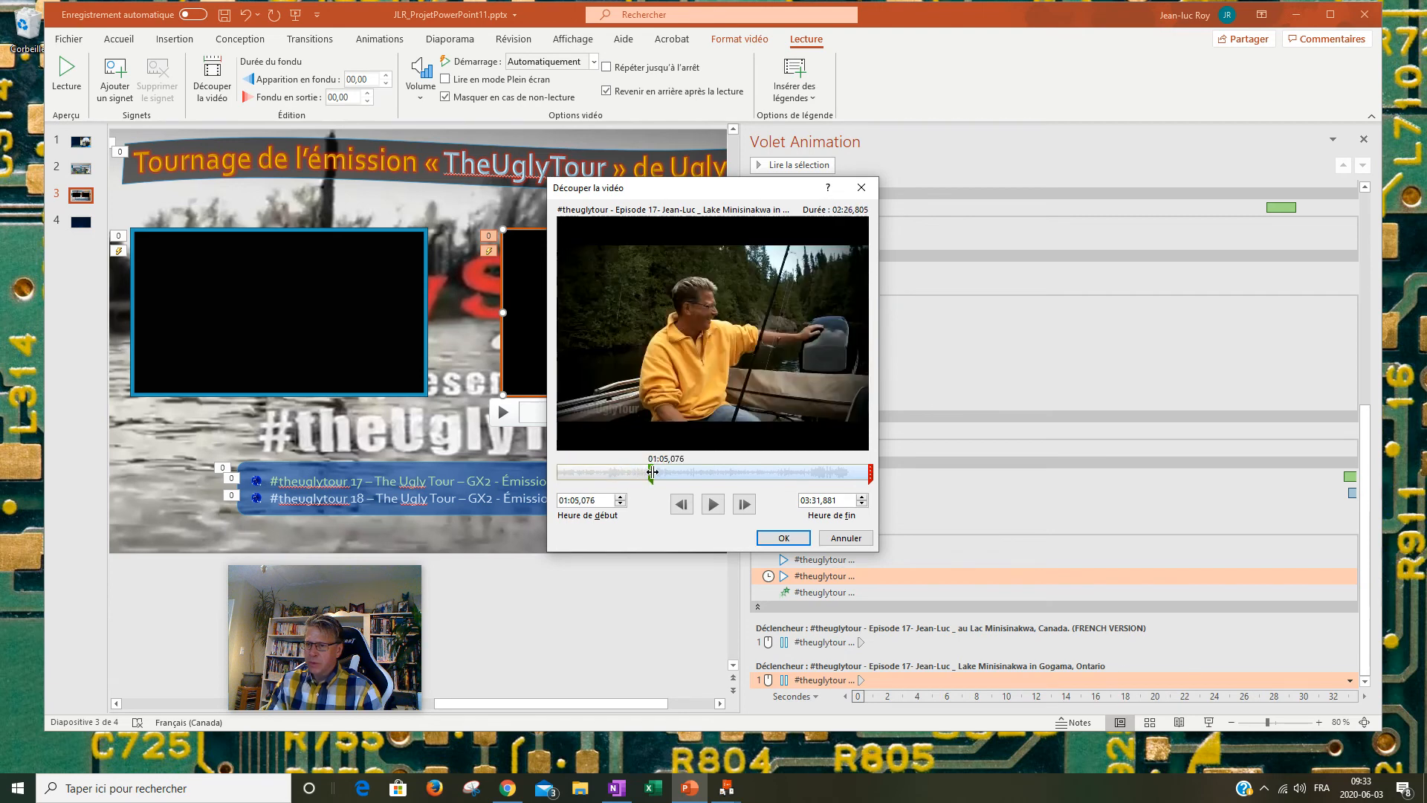
click(713, 504)
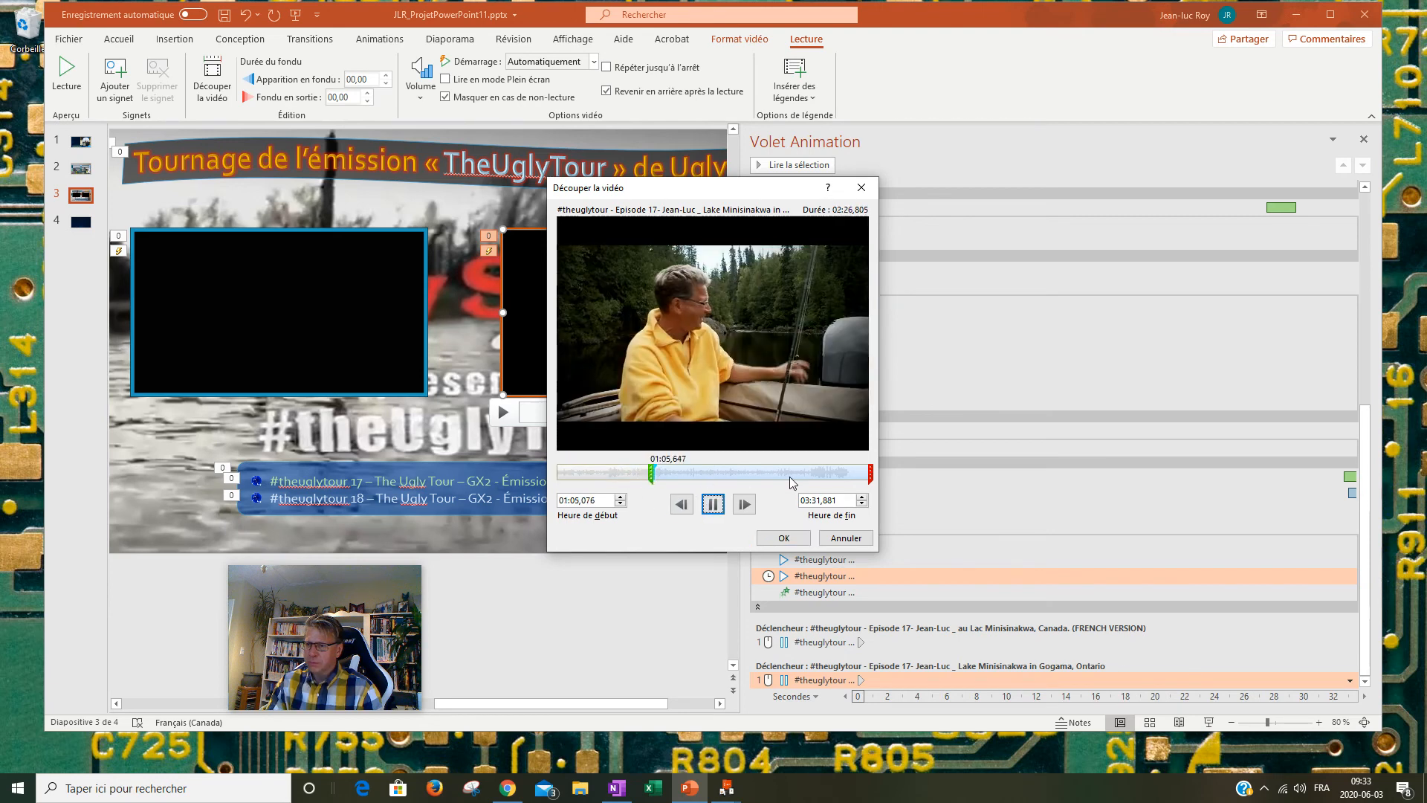
drag(652, 472, 679, 472)
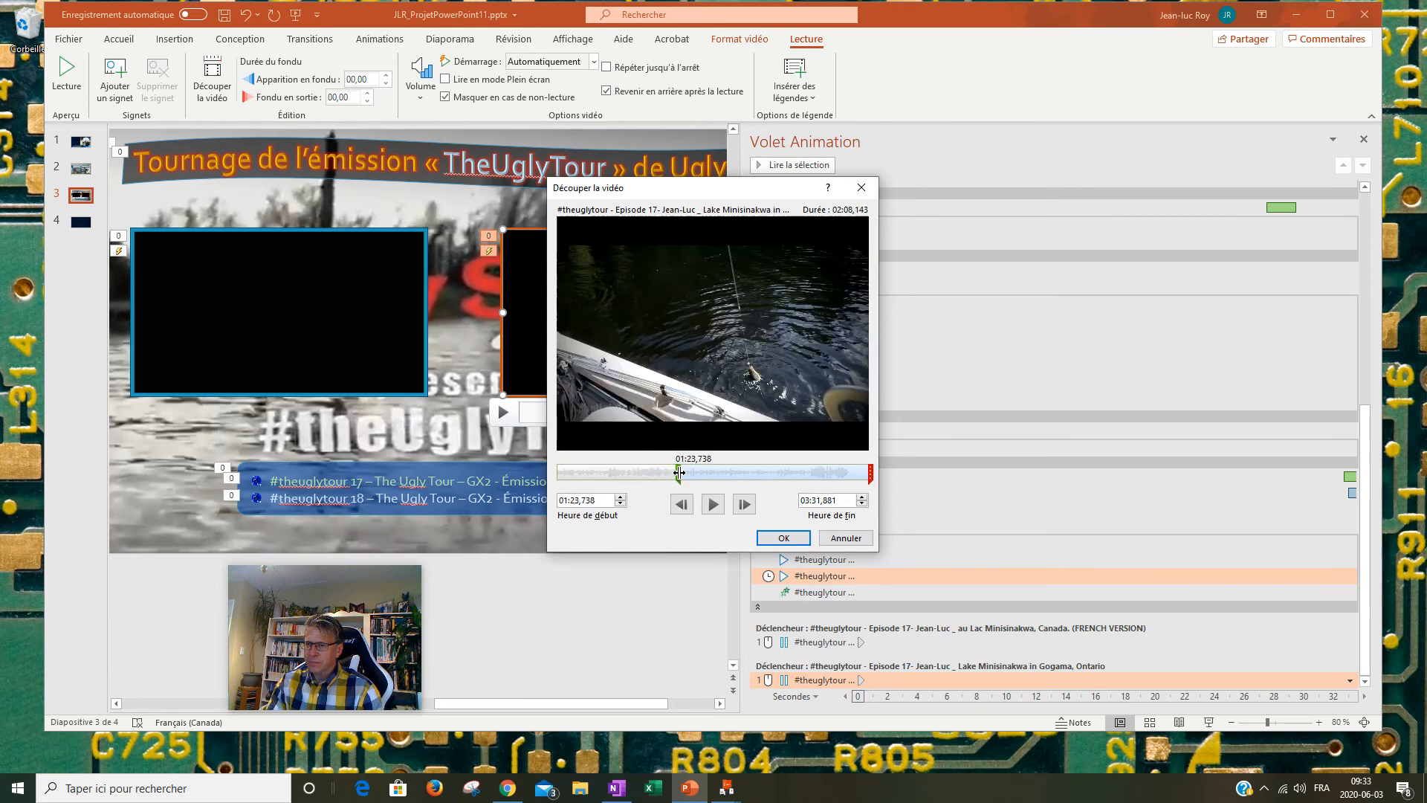
drag(645, 478, 645, 477)
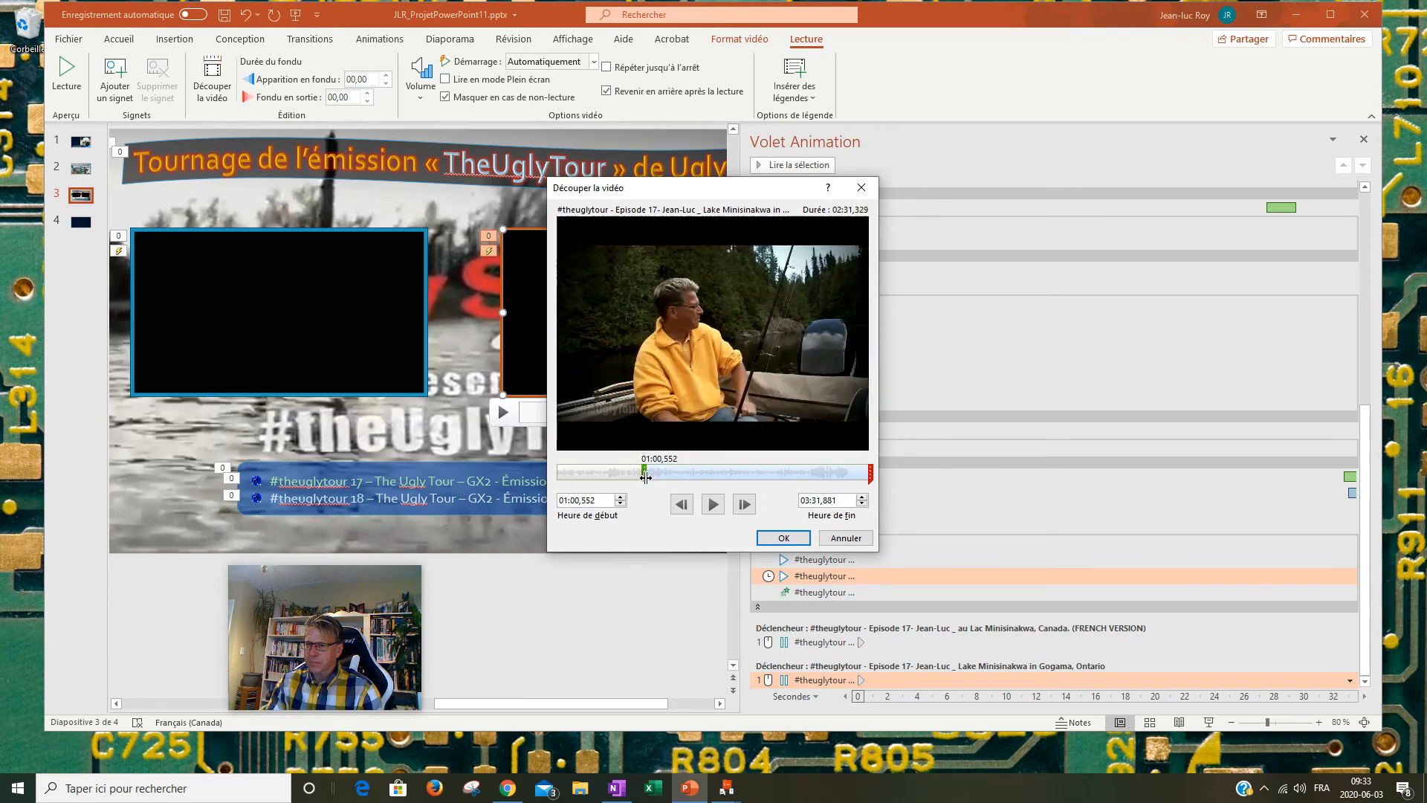
click(713, 504)
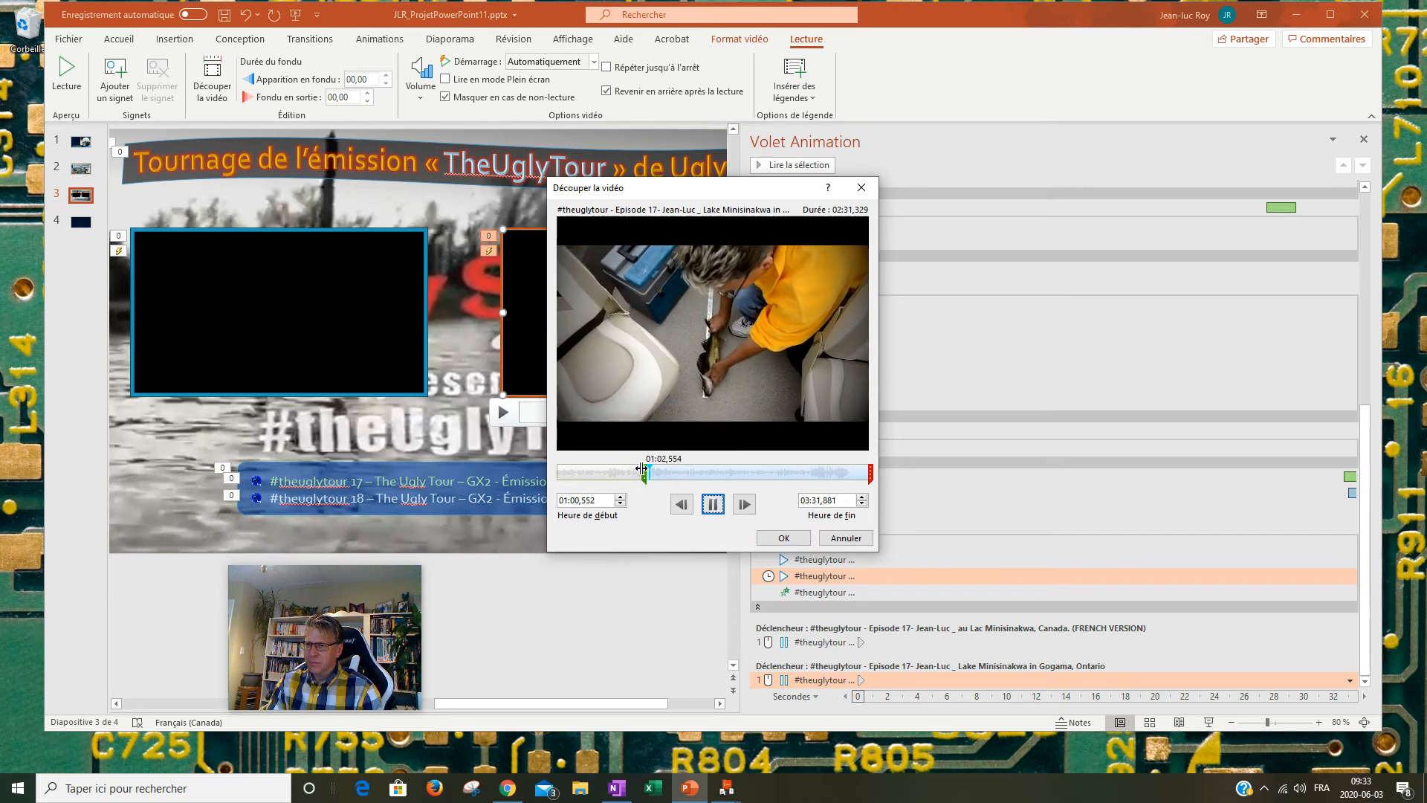
drag(645, 473, 633, 472)
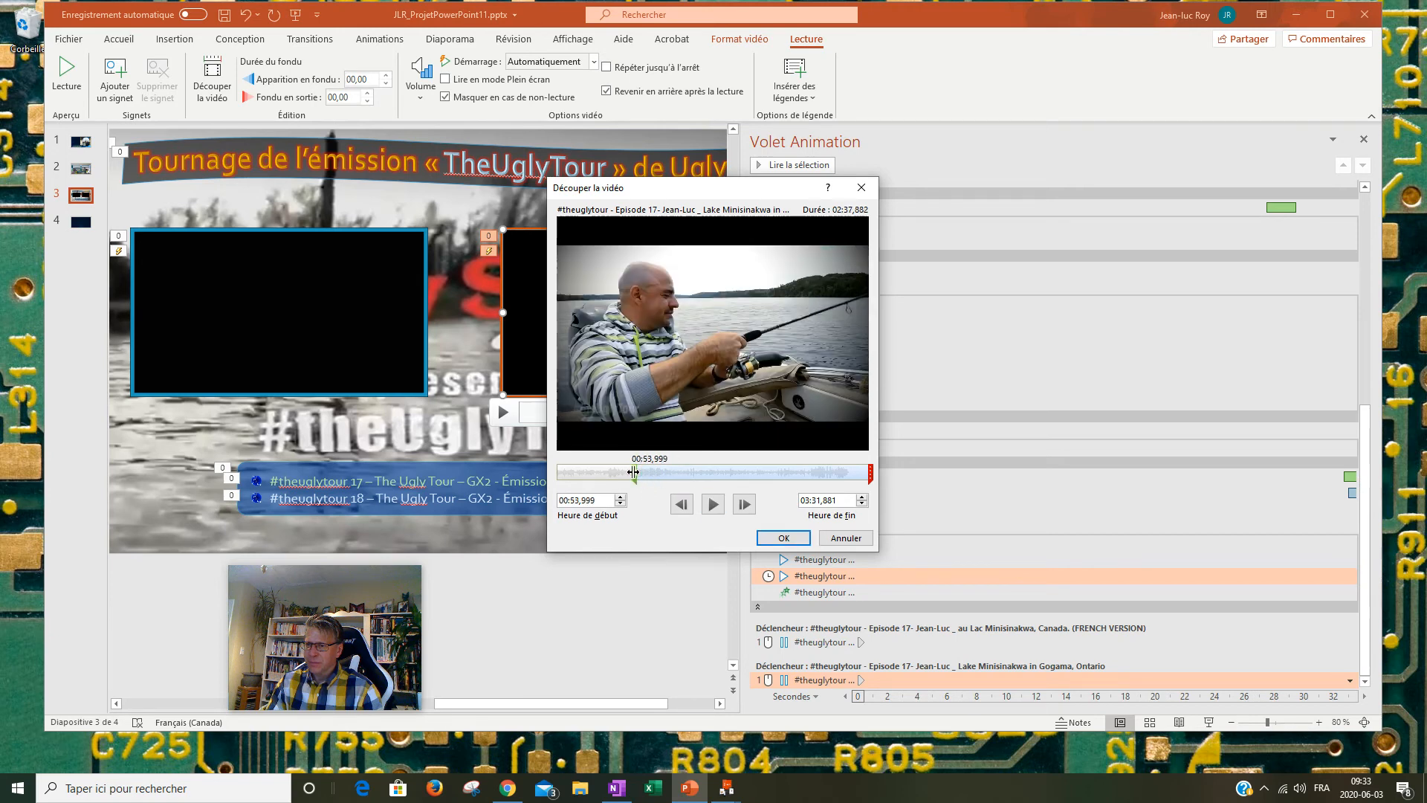
click(713, 504)
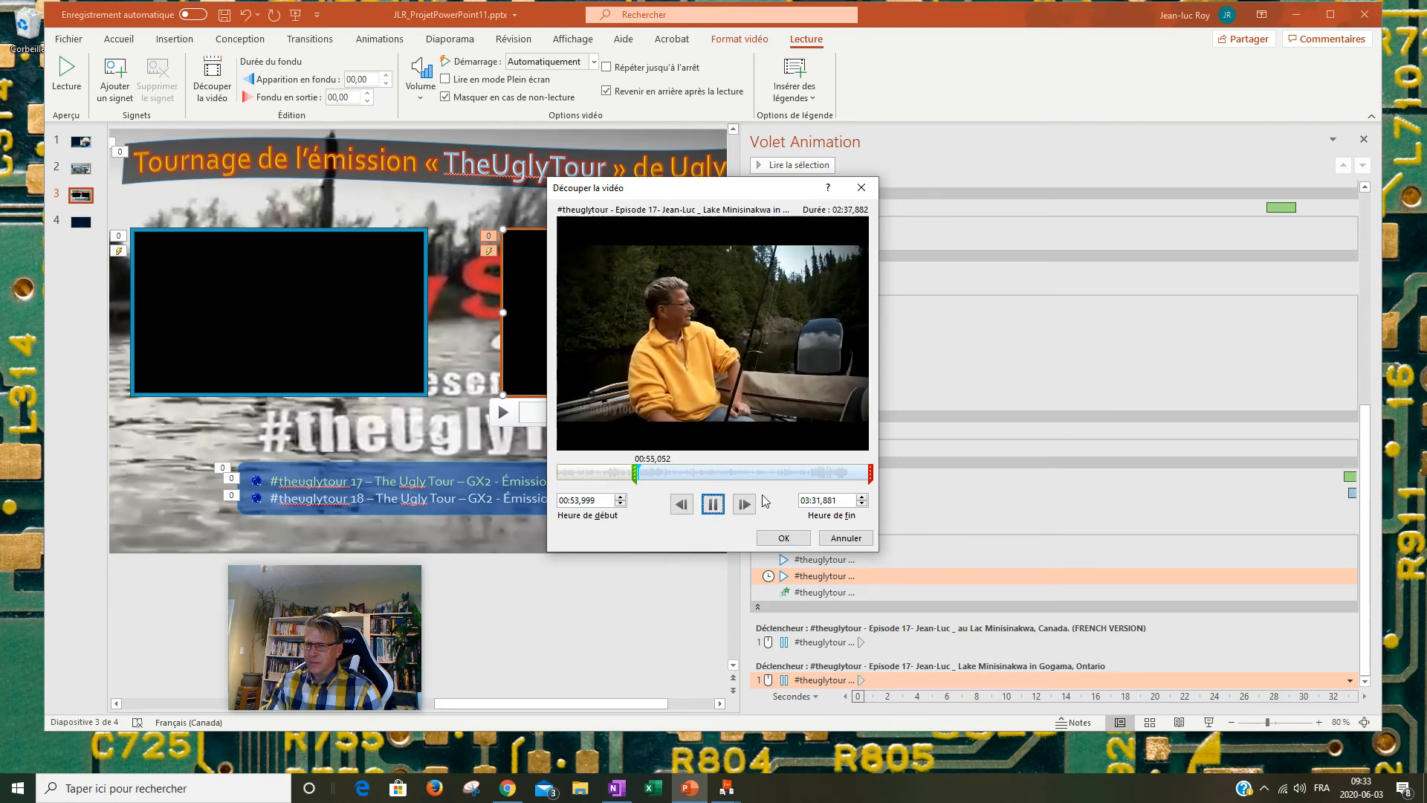
Step: Try trim start times between about 01:29 and 01:42 for the orange-framed video and preview each one
drag(632, 474, 687, 475)
click(713, 504)
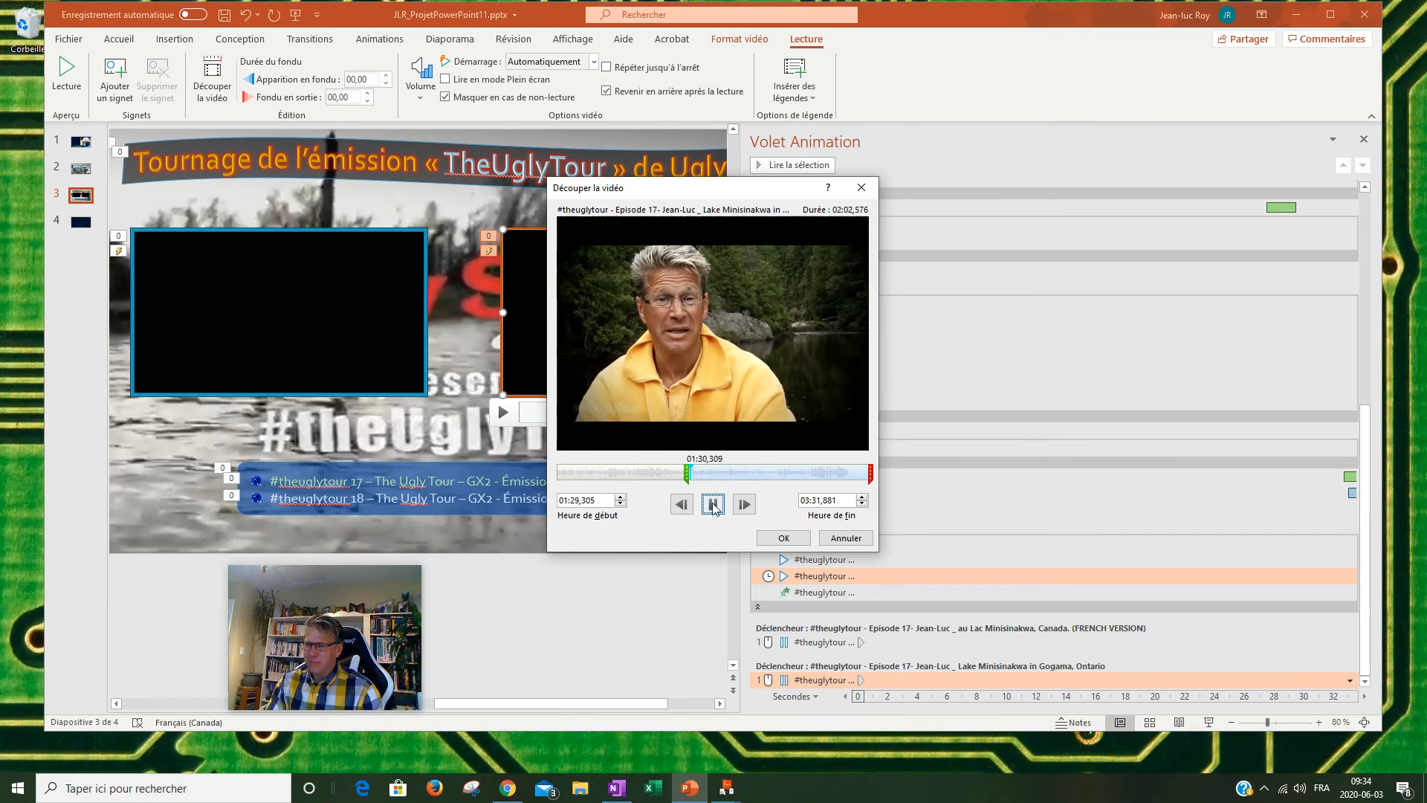
drag(687, 476, 701, 476)
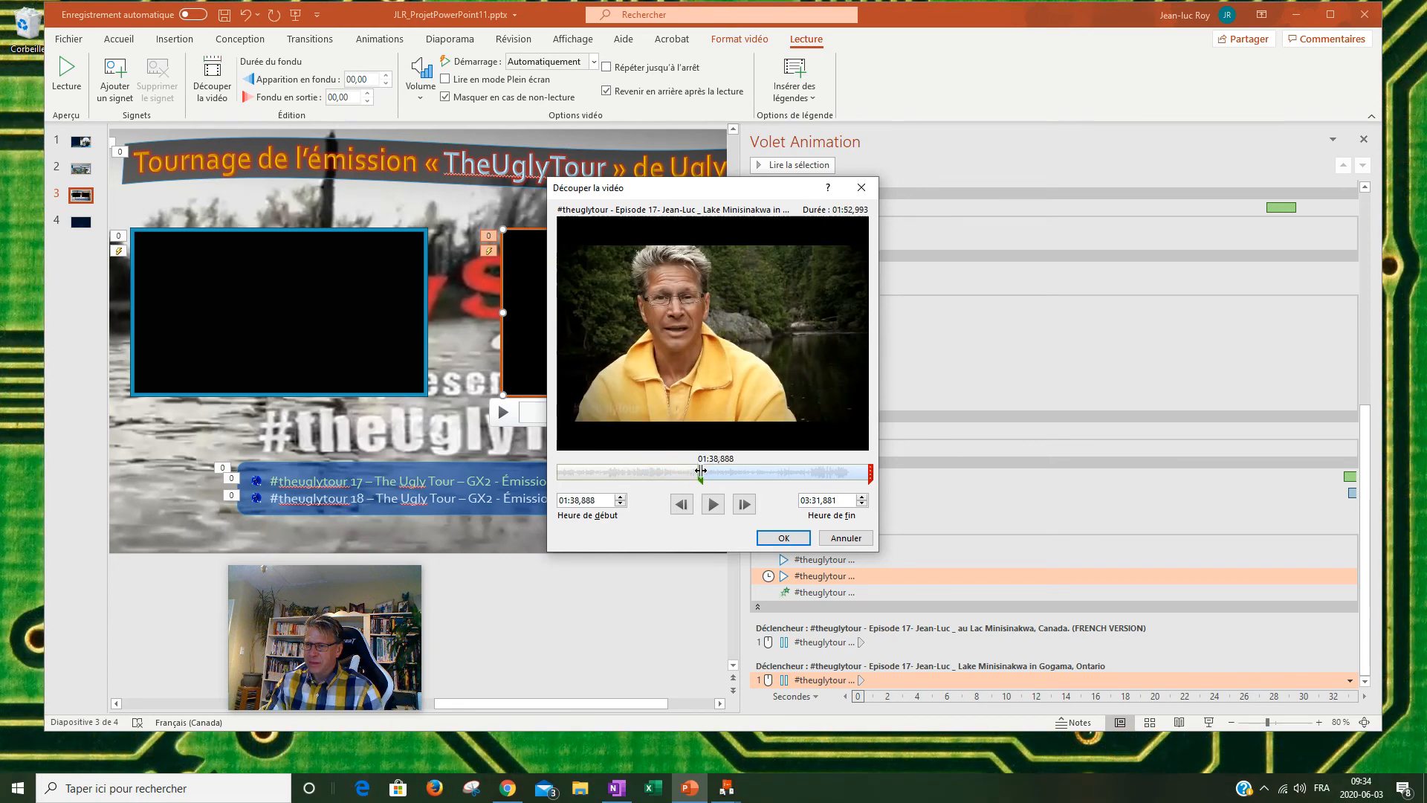
click(716, 506)
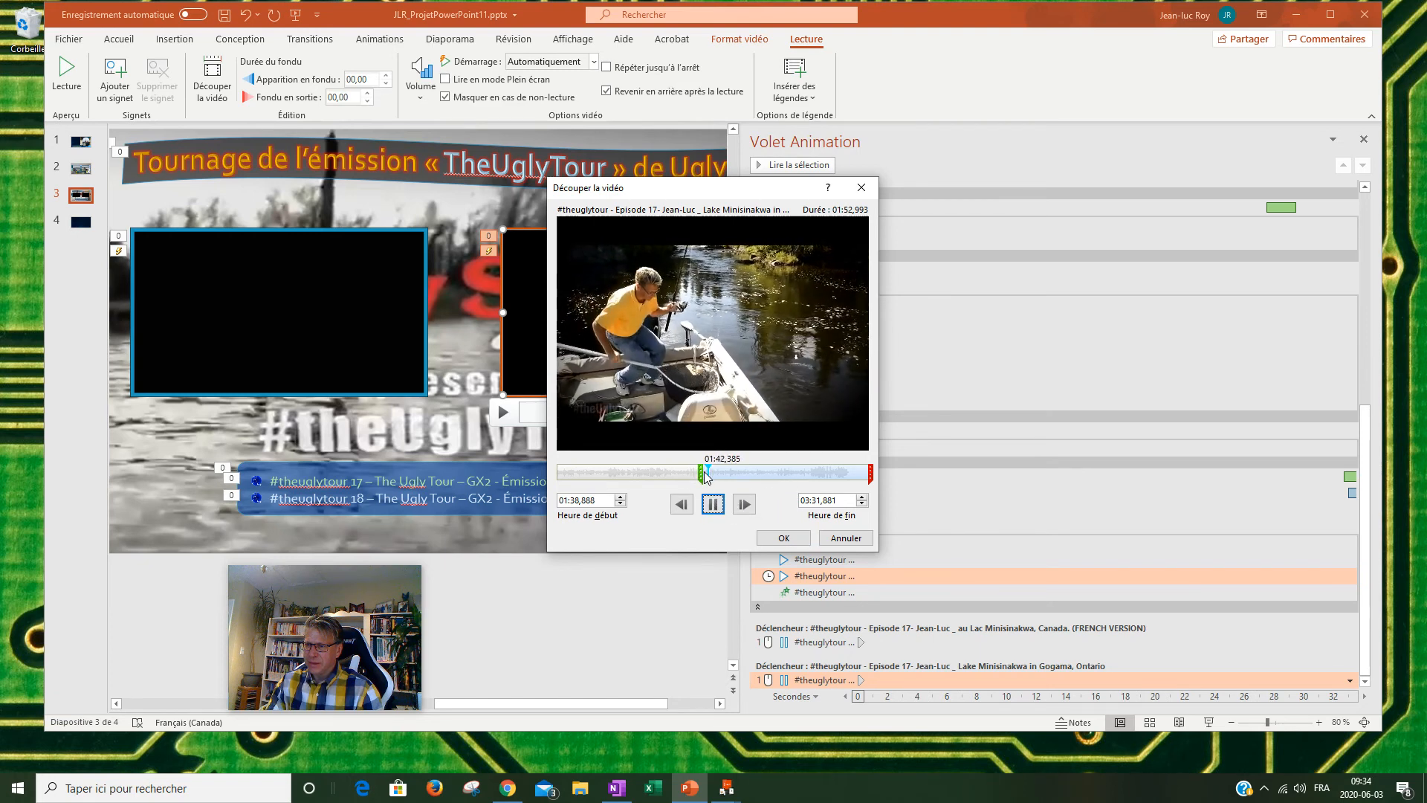
drag(700, 474, 693, 475)
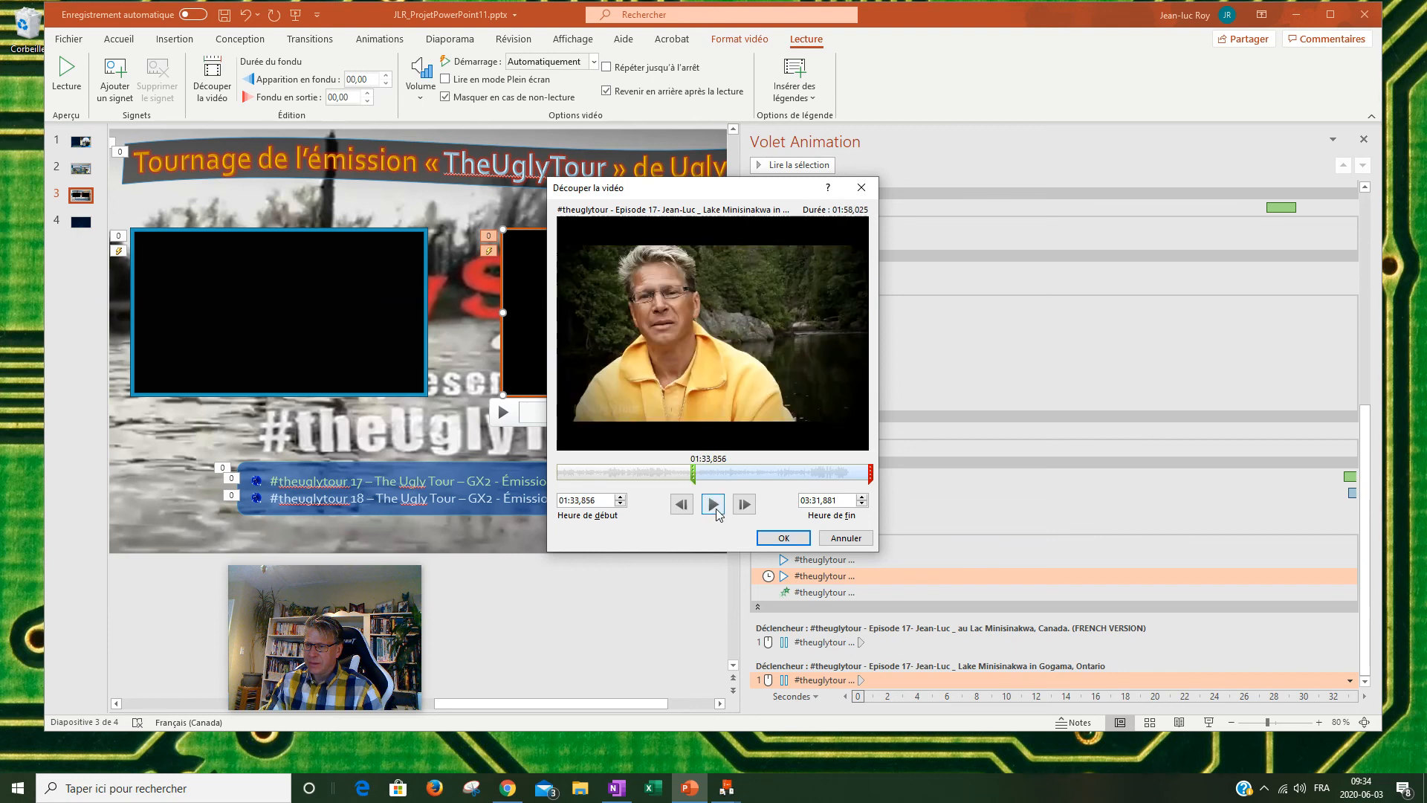
drag(689, 472, 685, 474)
click(714, 504)
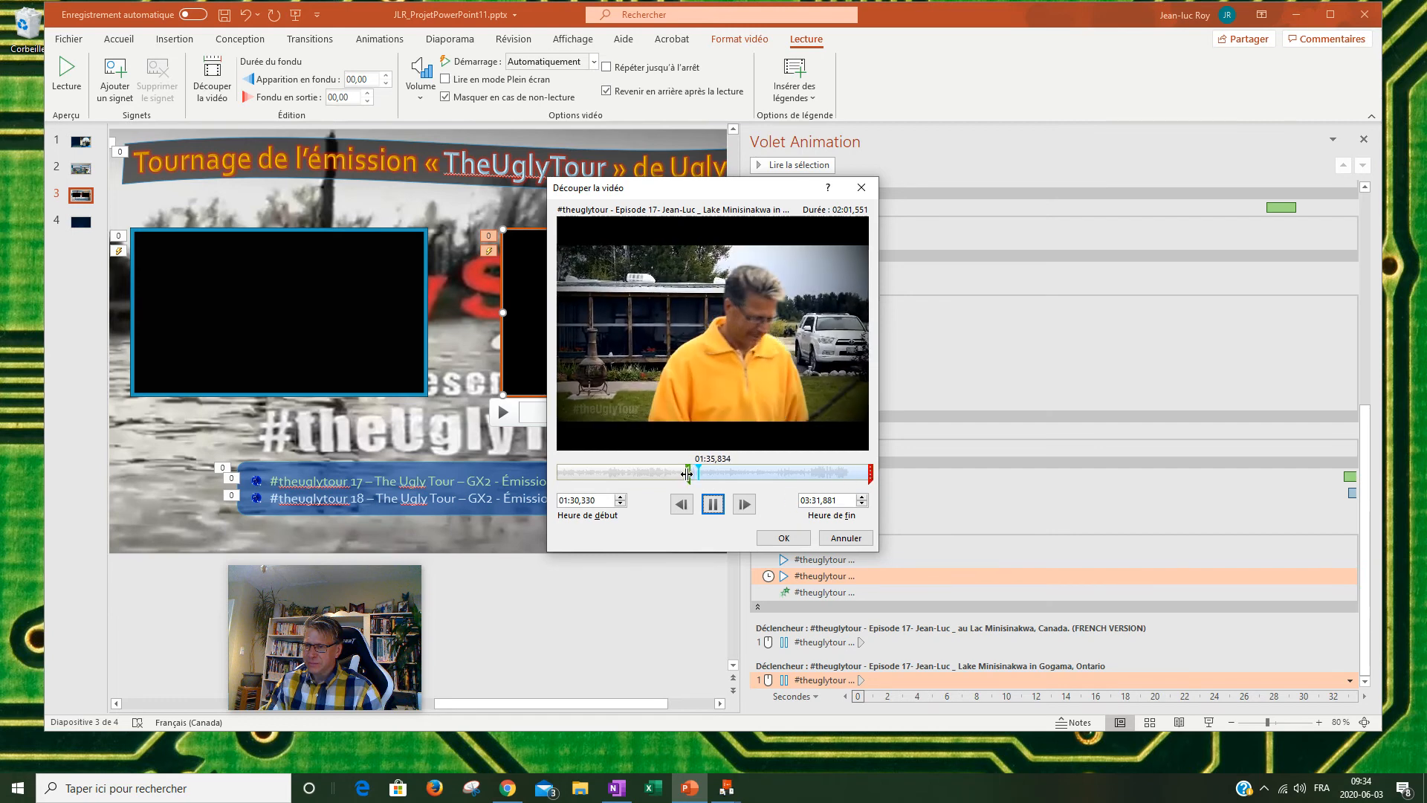
drag(687, 473, 694, 473)
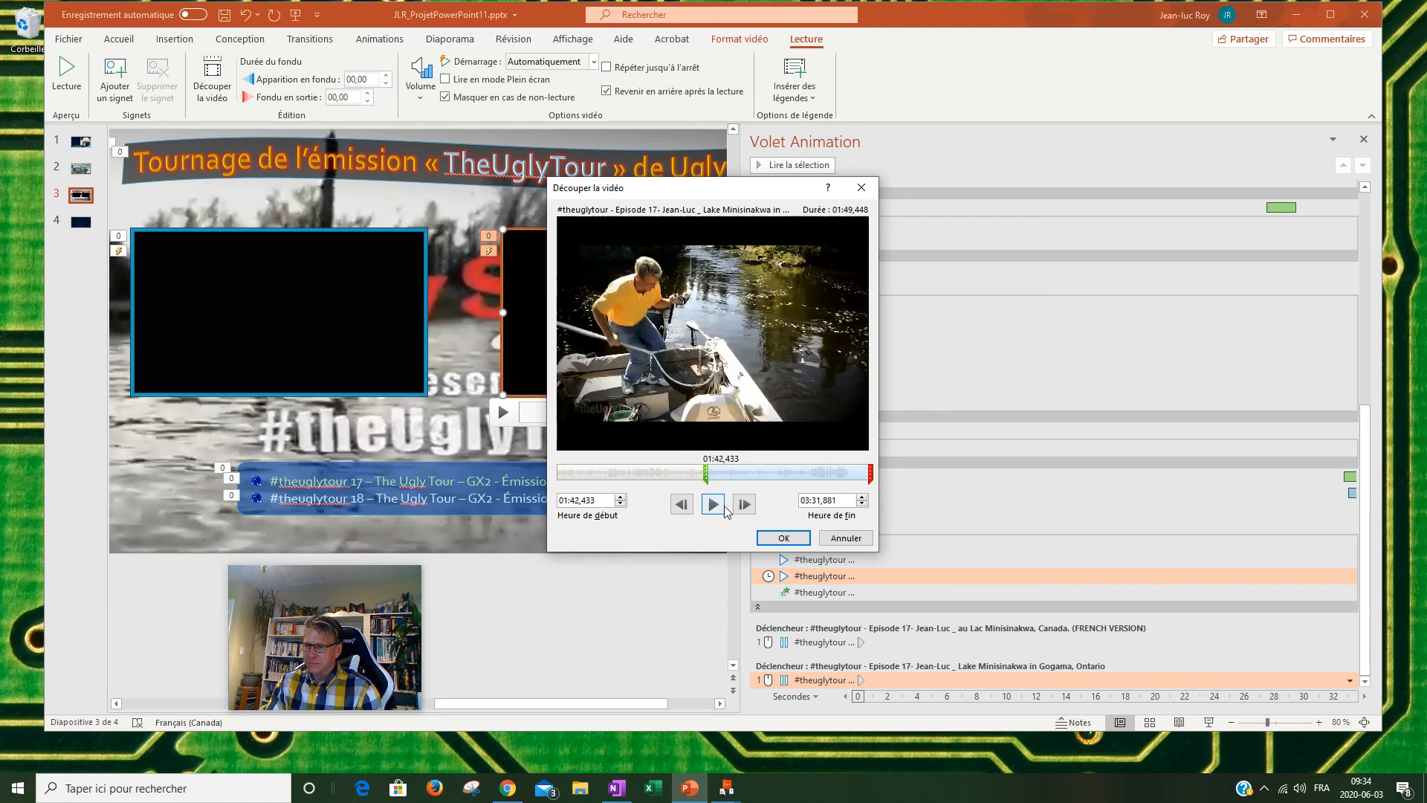
click(714, 505)
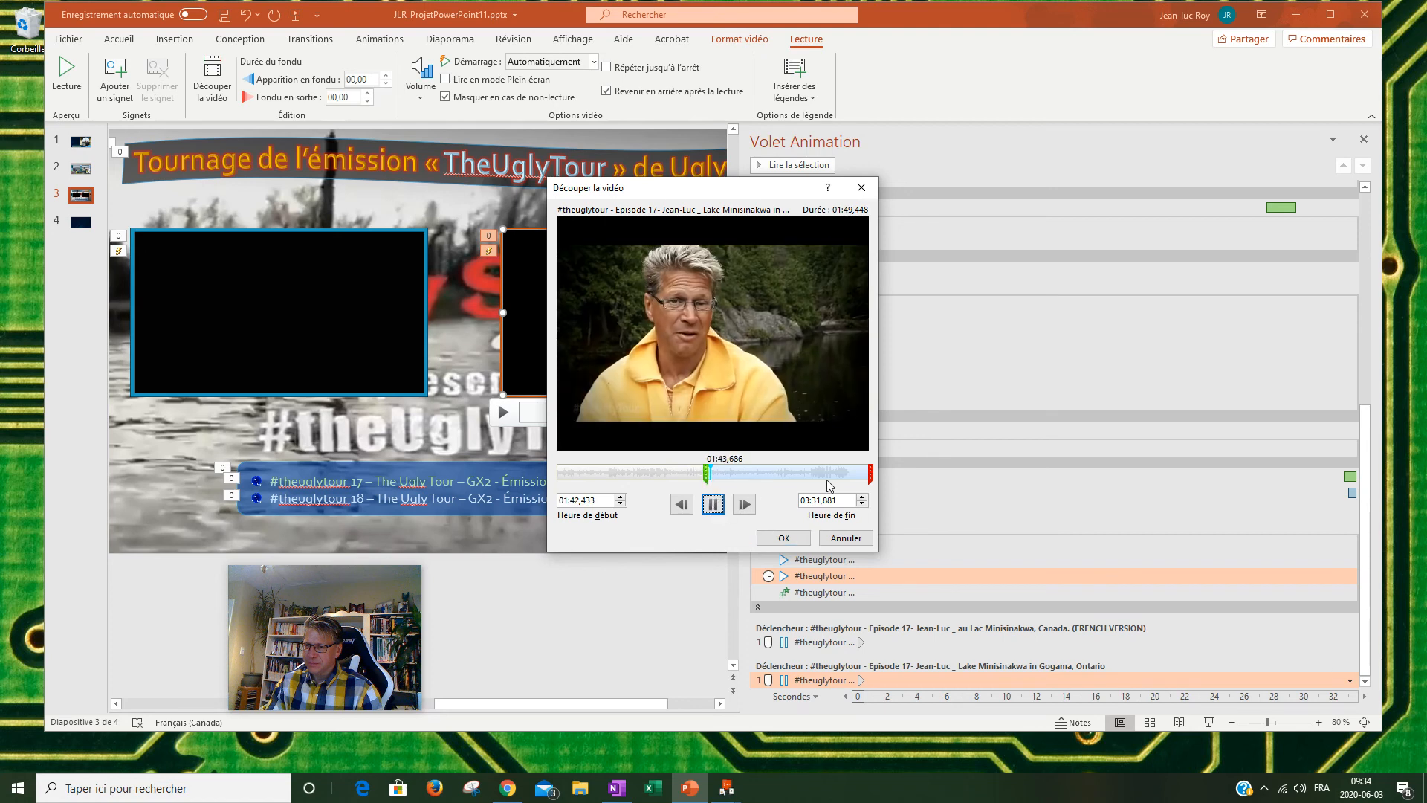
Step: Fine-tune the orange-framed video's trim start time to 01:39,419 and preview it from there
drag(707, 473, 697, 474)
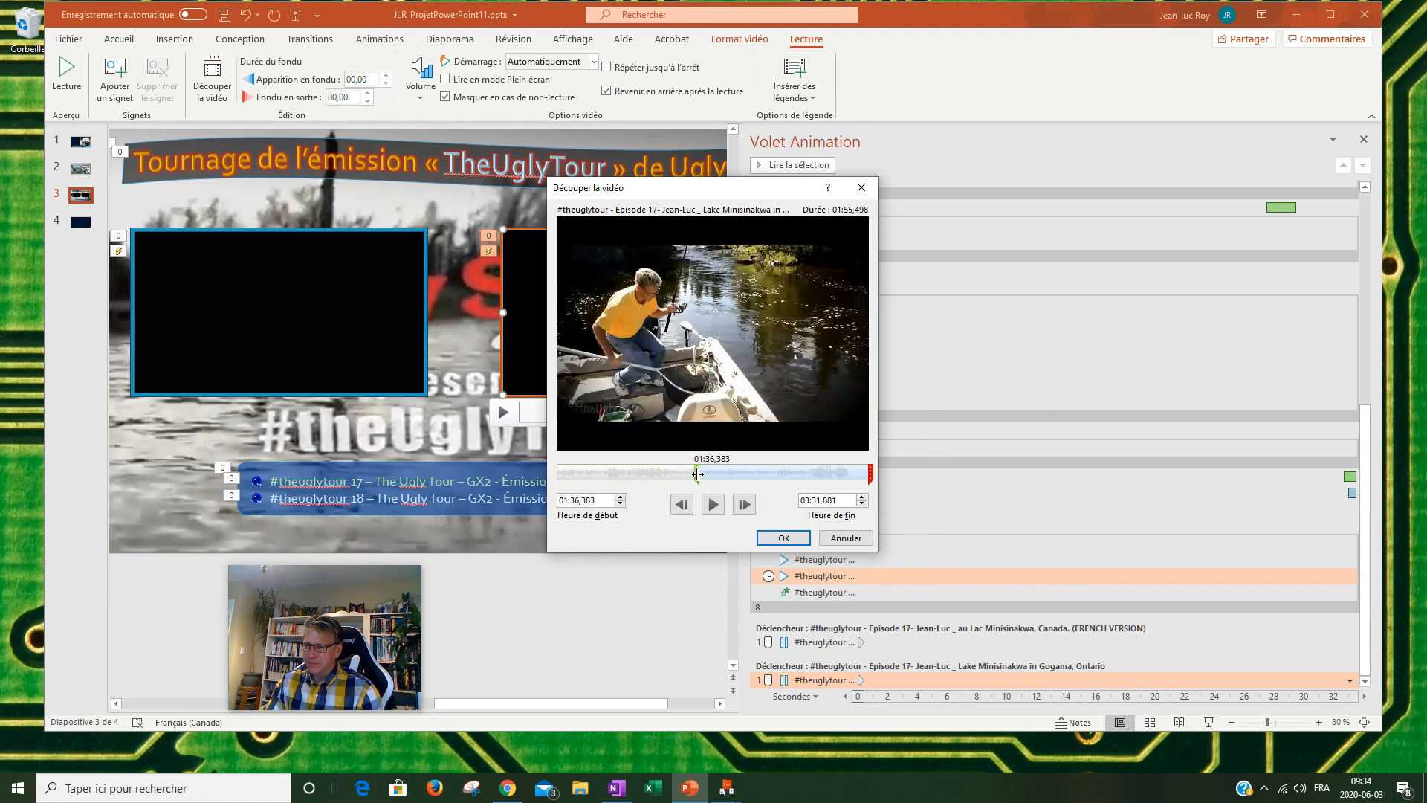
click(720, 506)
drag(697, 473, 707, 473)
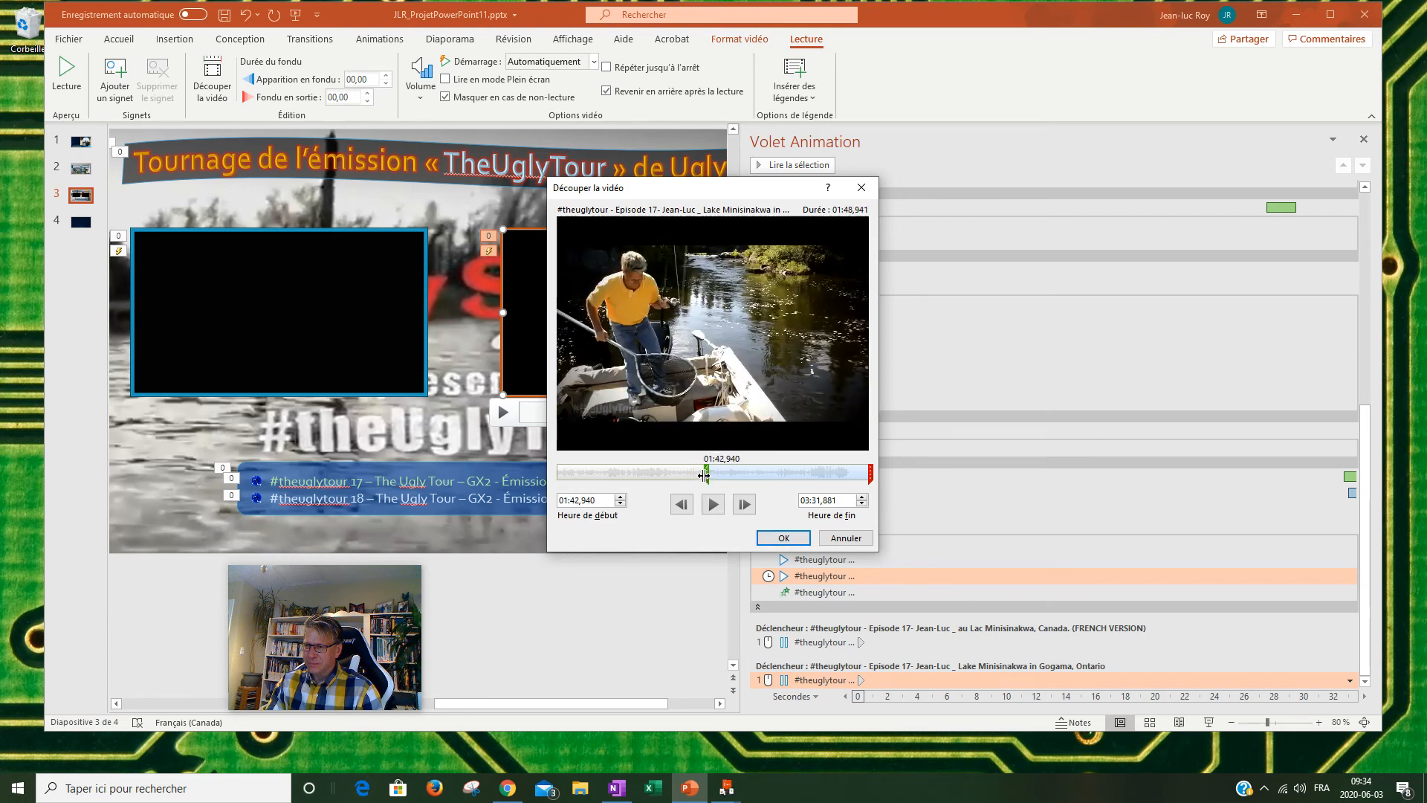
drag(704, 476, 701, 476)
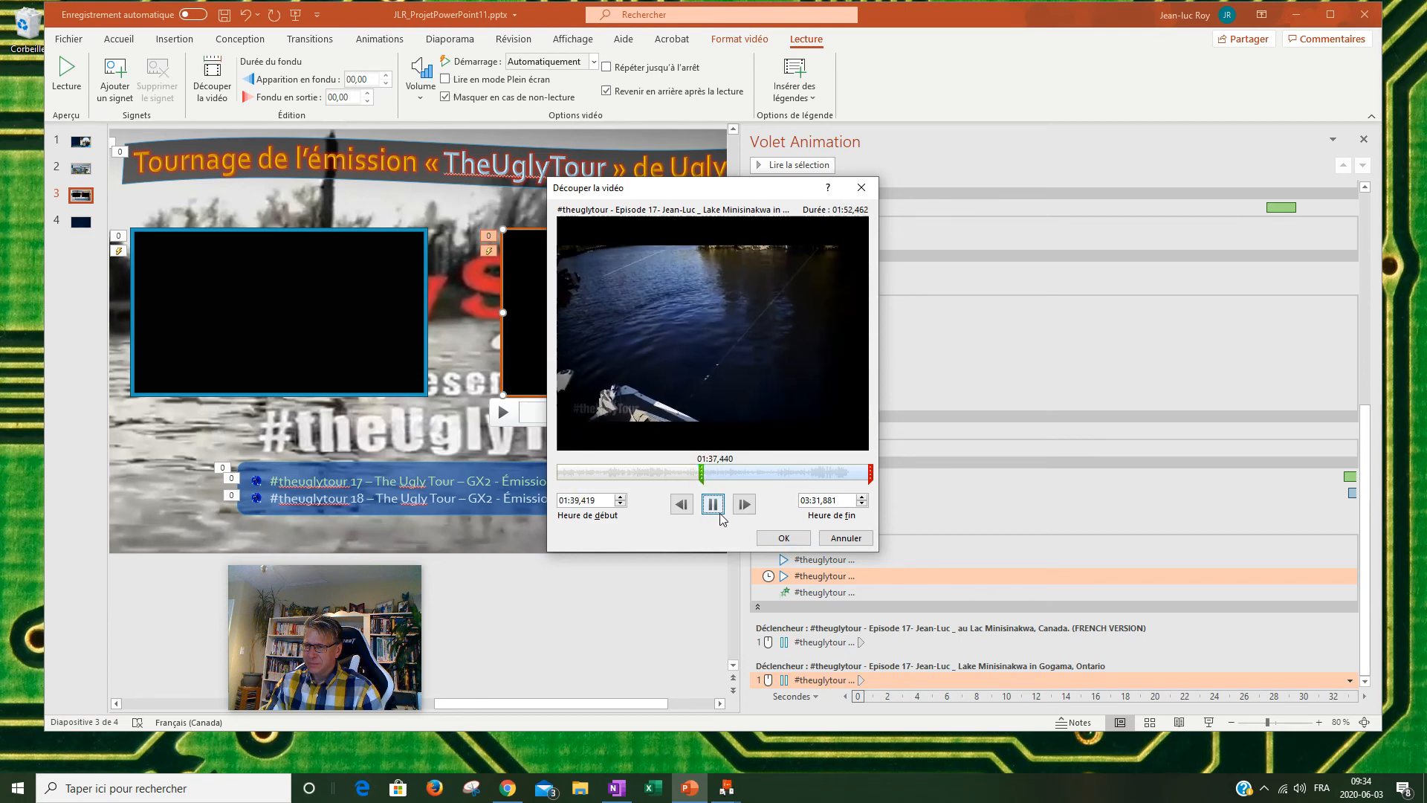
click(703, 477)
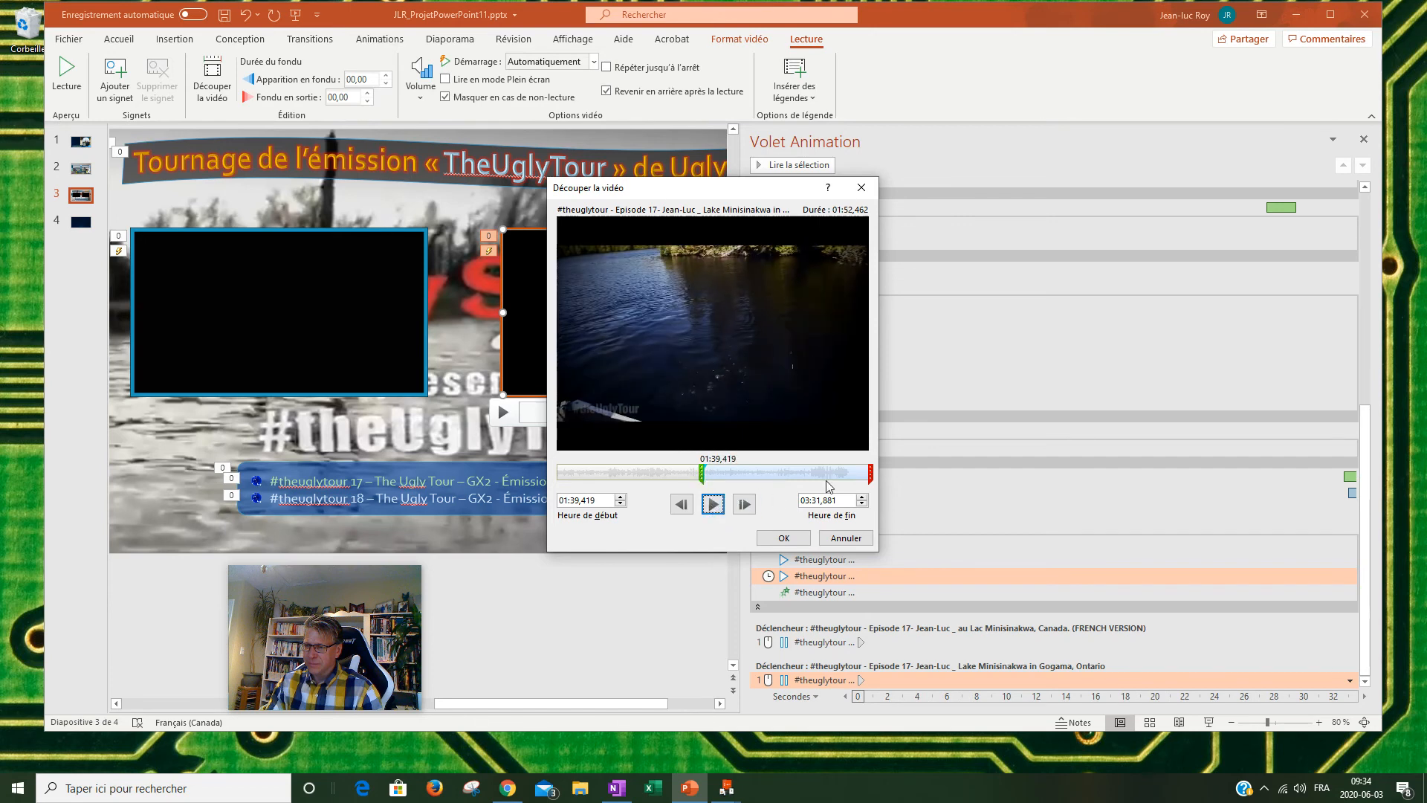
click(720, 507)
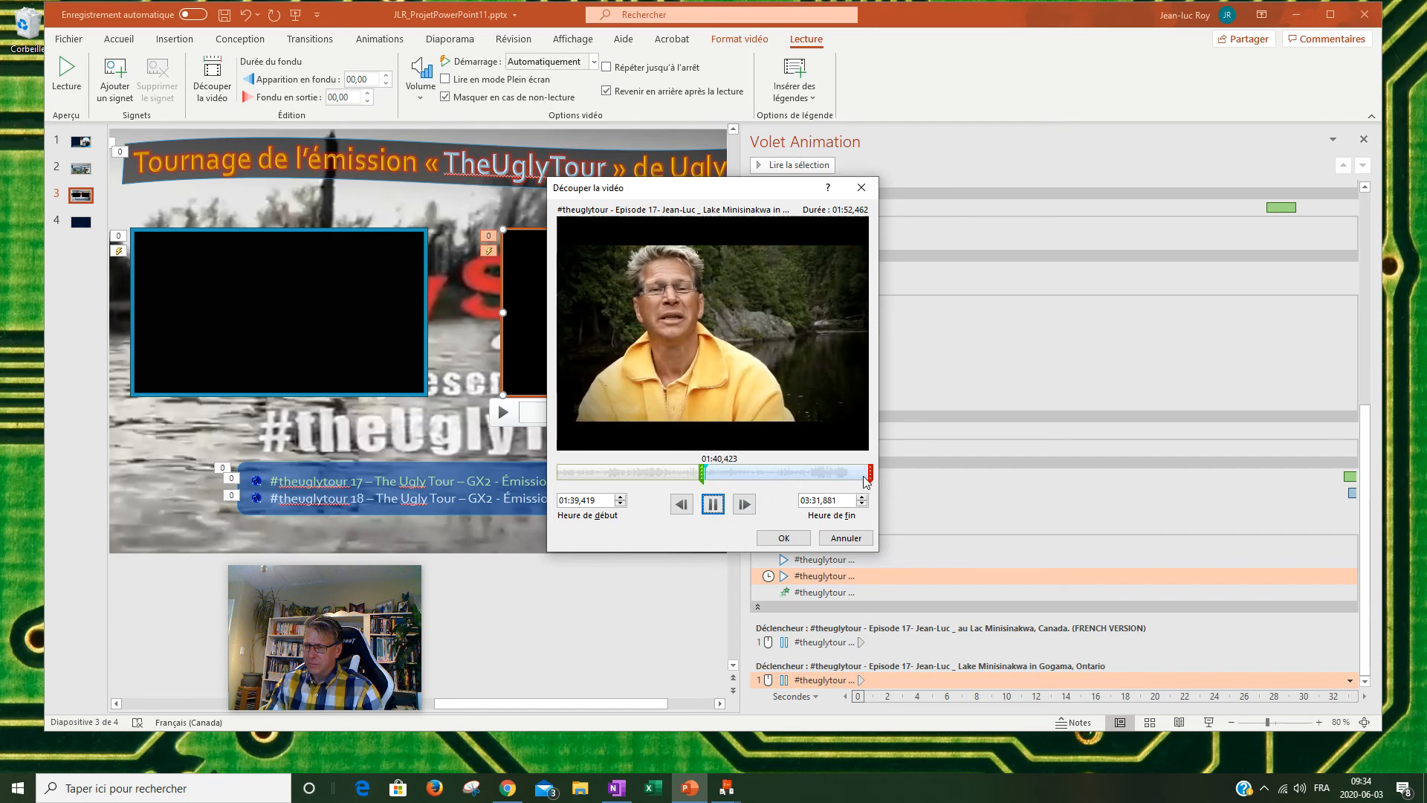
Step: Set the orange-framed video's trim end time to 02:08,717, preview the clip and apply the trim
drag(869, 474, 726, 476)
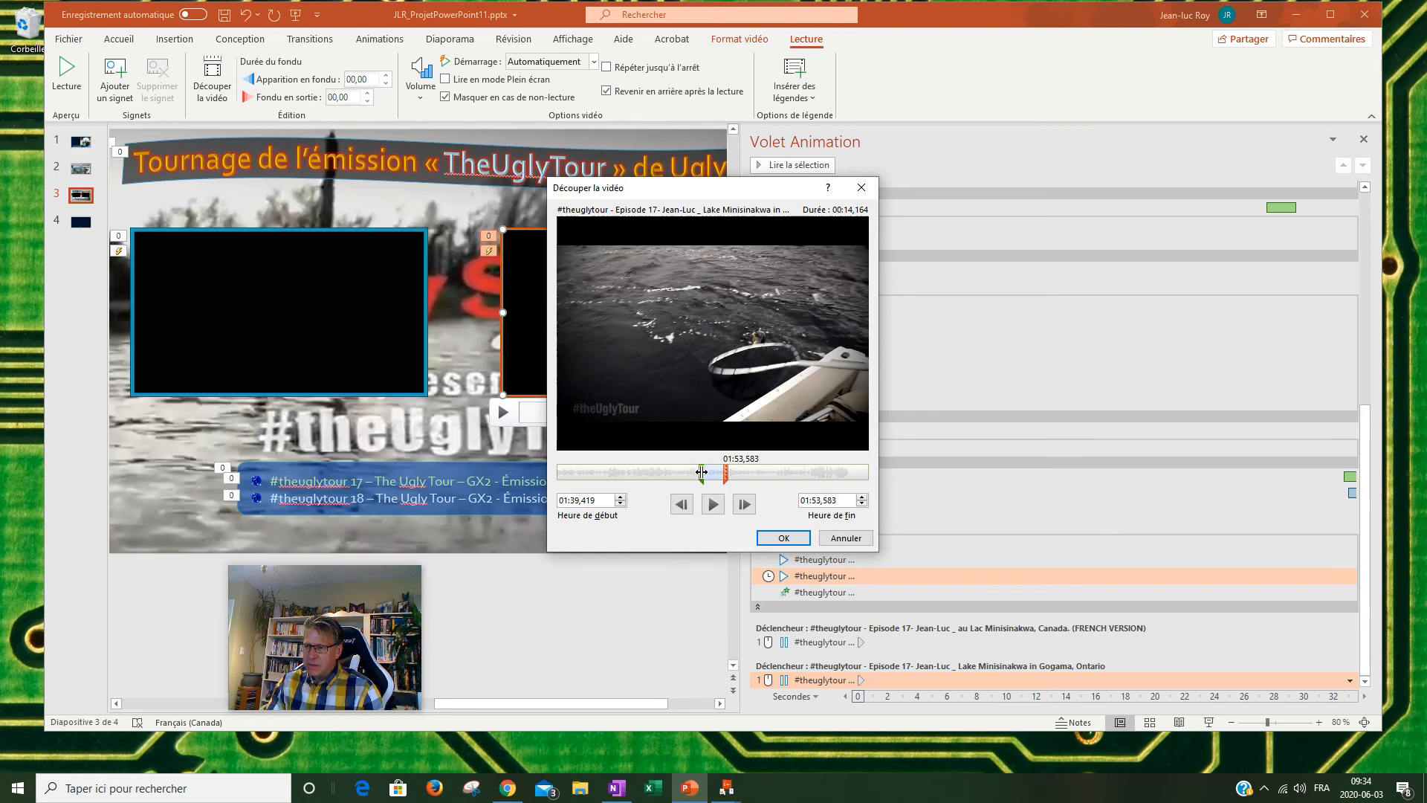
click(702, 472)
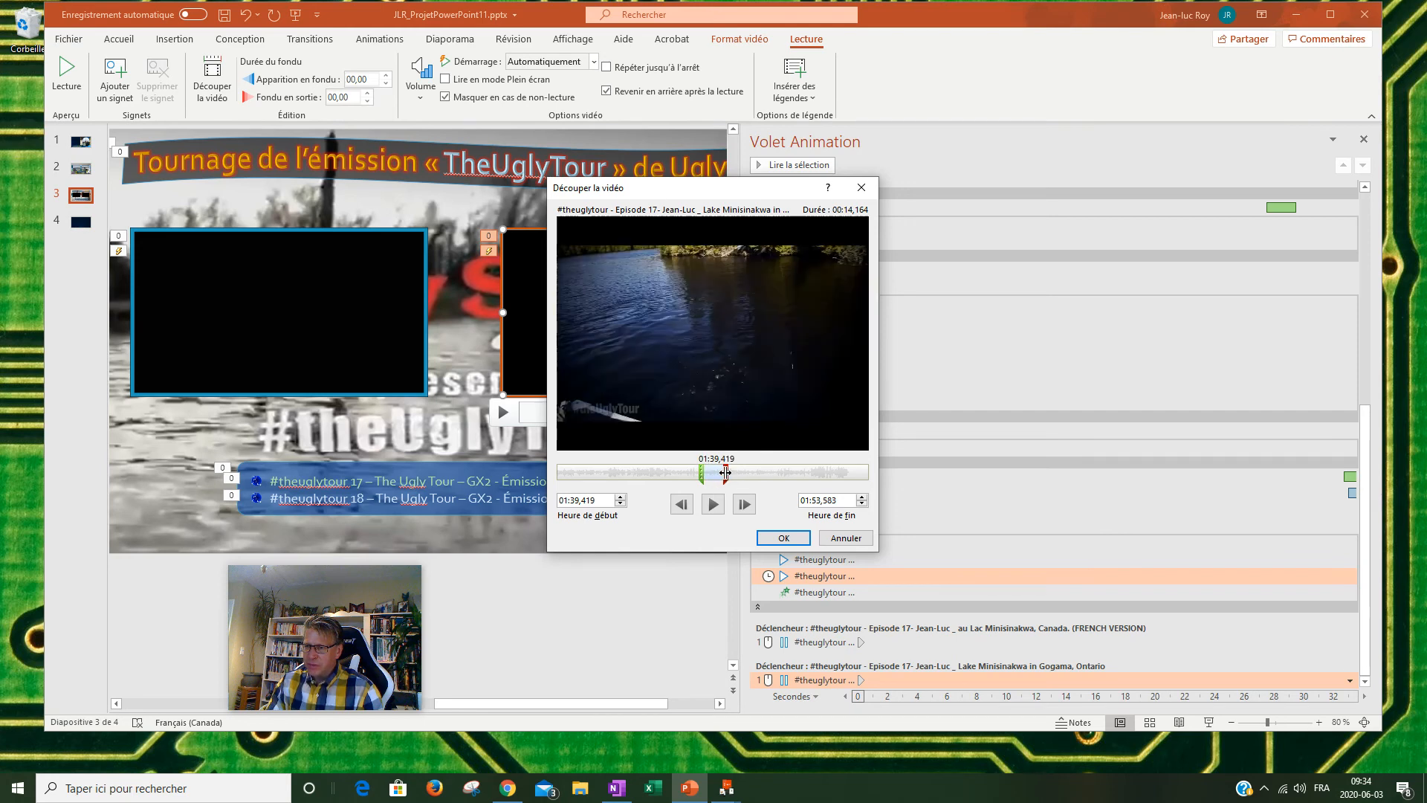
drag(725, 473, 733, 471)
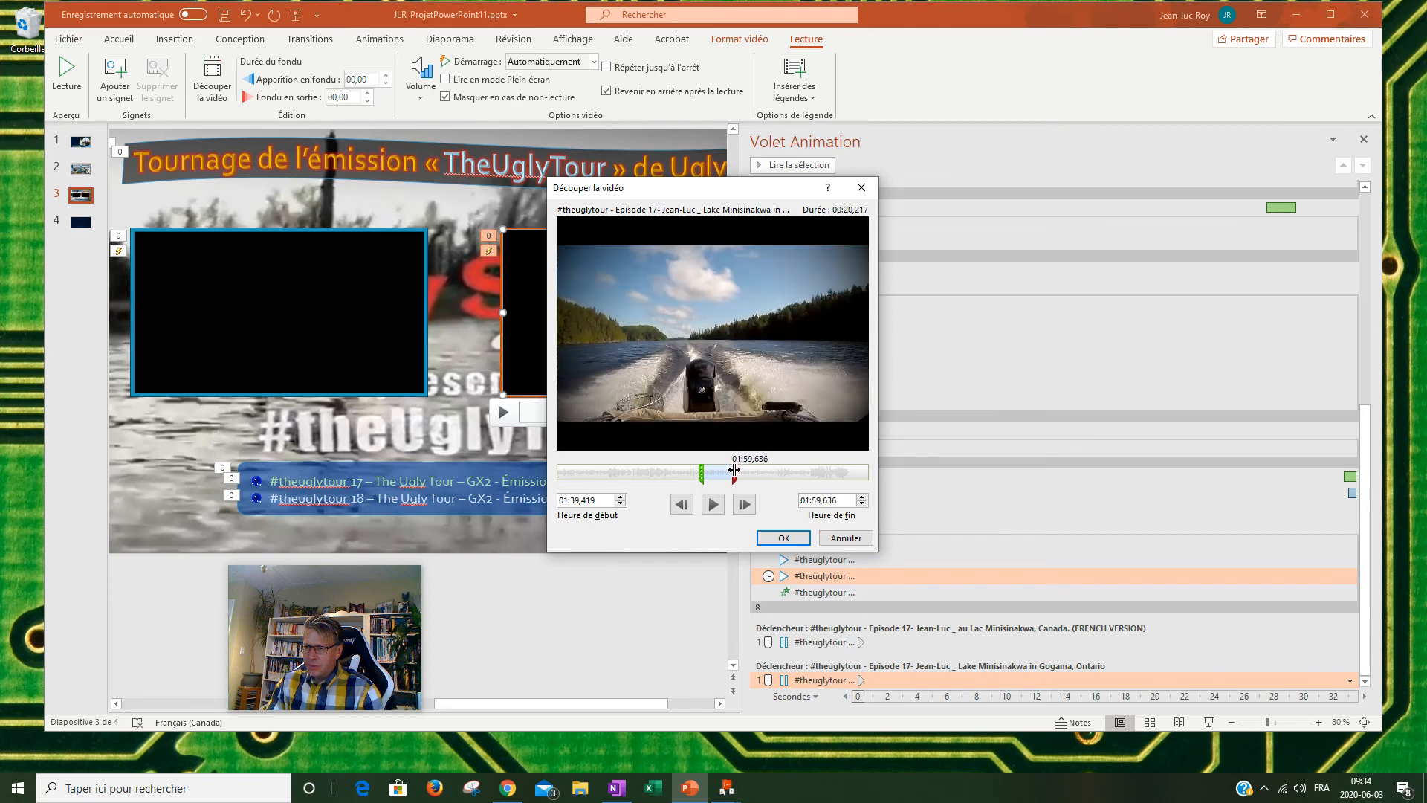
drag(734, 469, 738, 469)
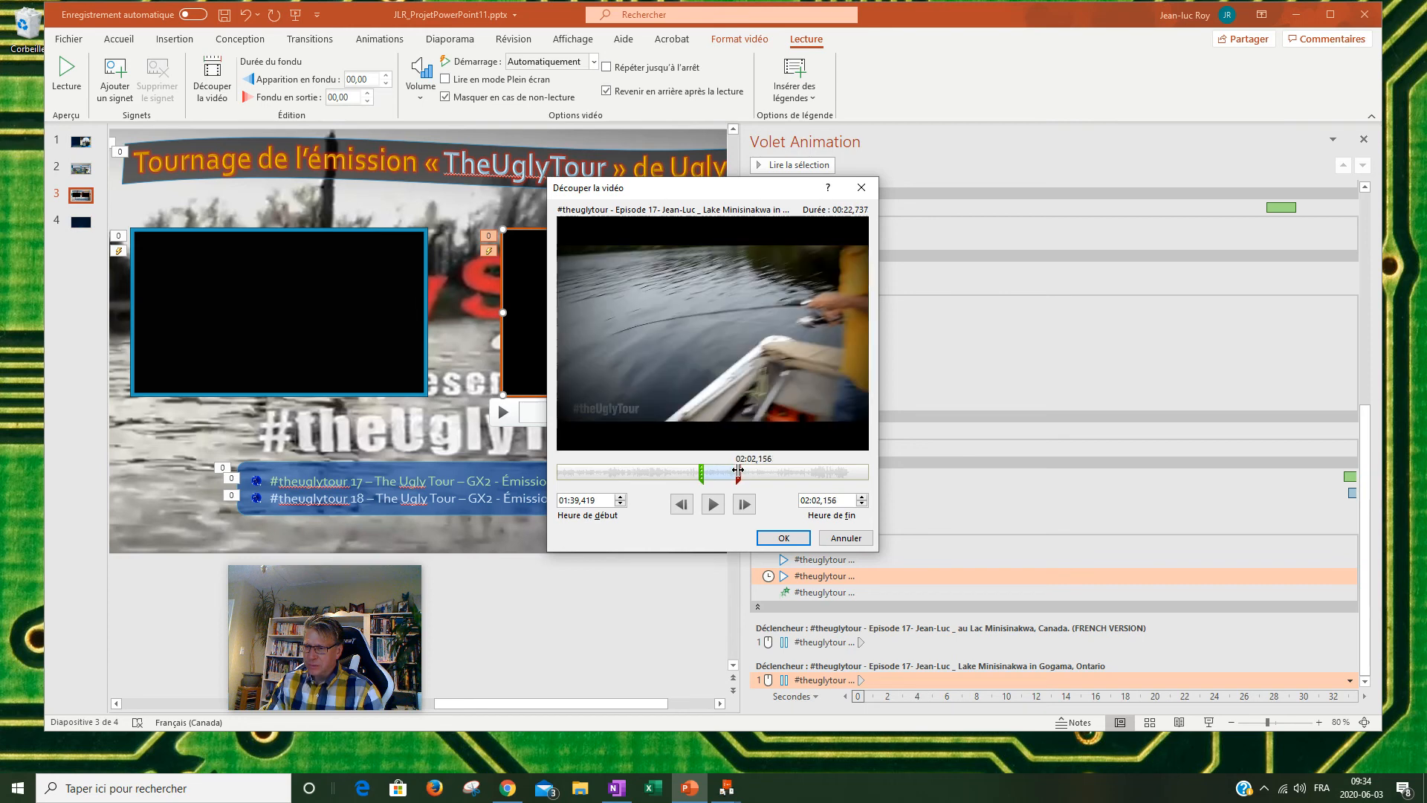
drag(737, 469, 747, 471)
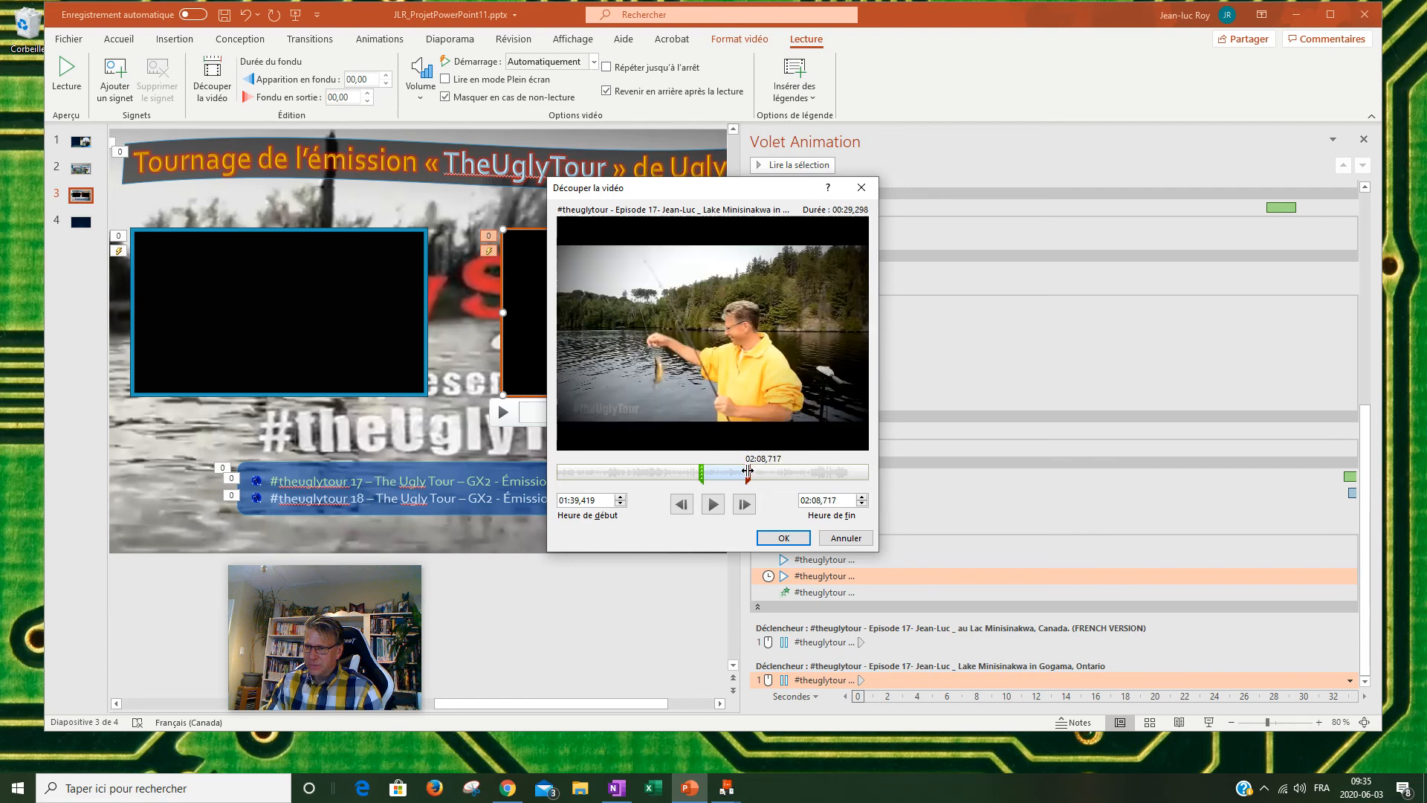
click(713, 505)
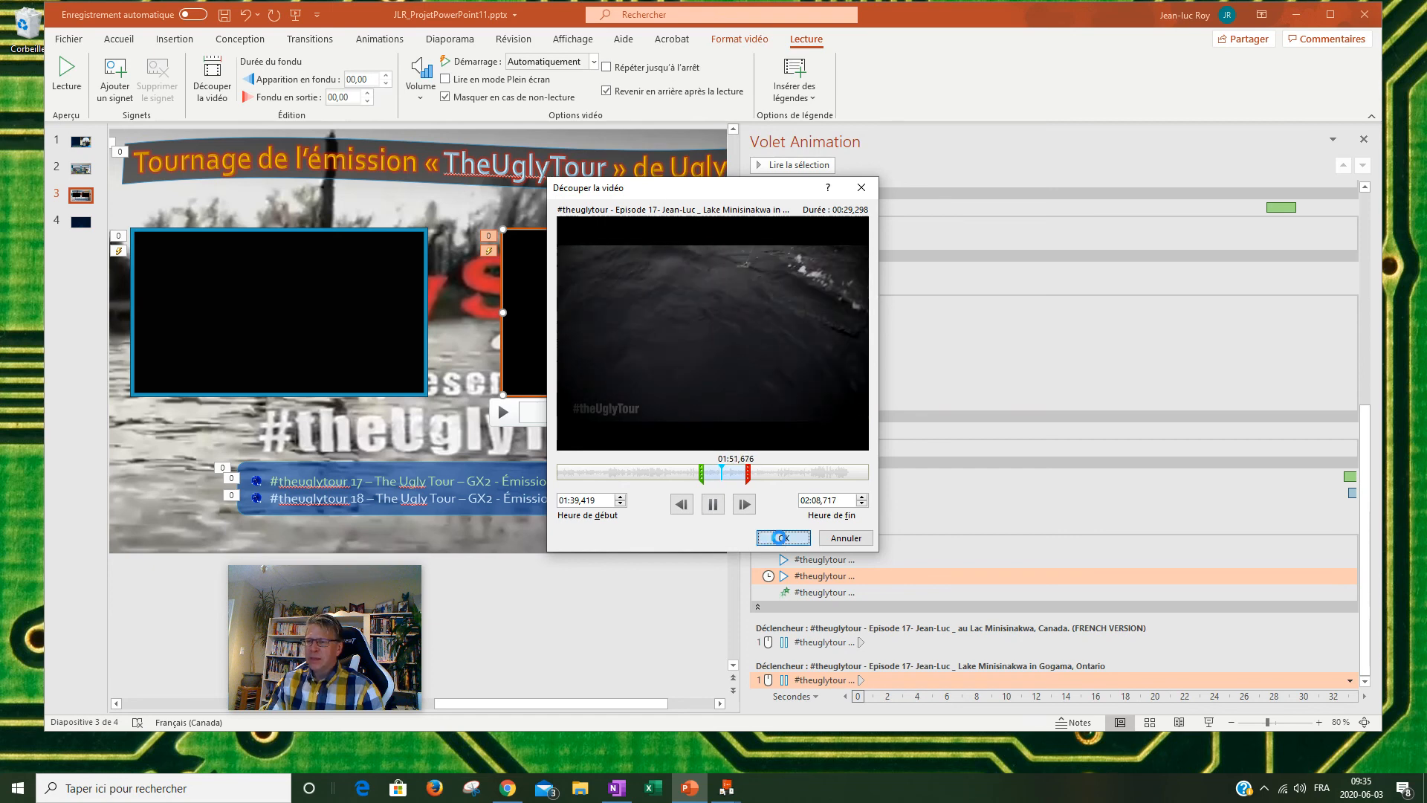
click(782, 537)
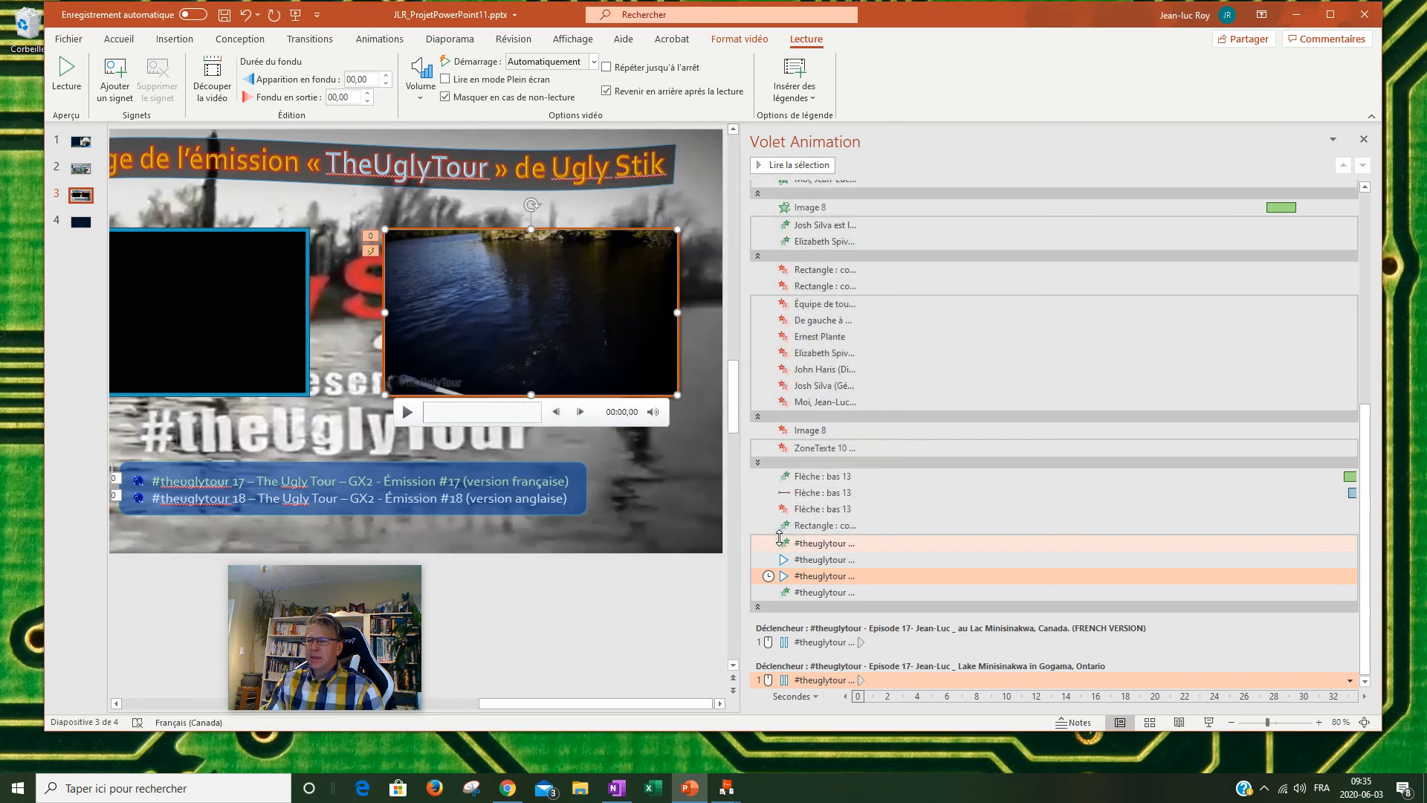
Step: Select the blue-framed video and close the animation pane
click(223, 286)
double_click(239, 296)
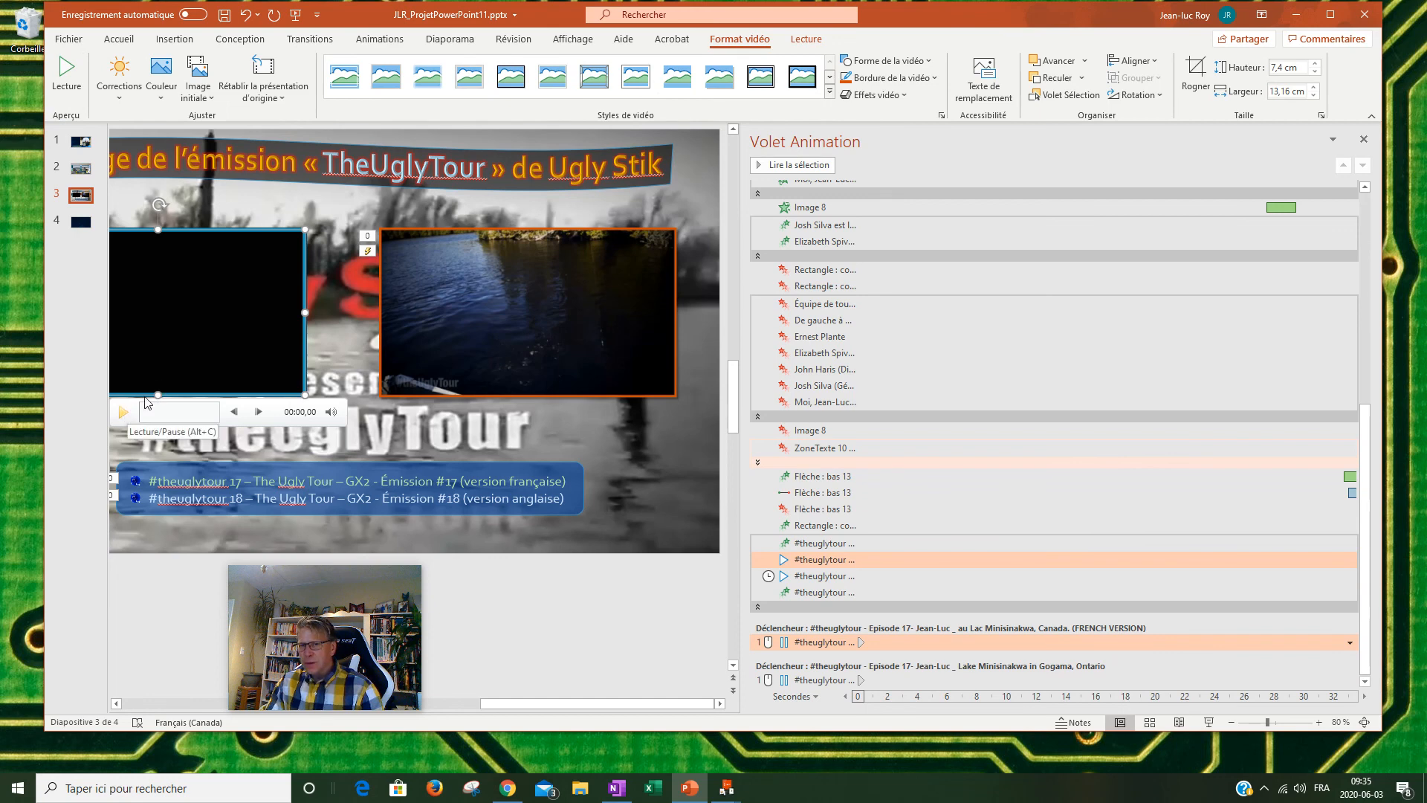
drag(618, 703, 416, 700)
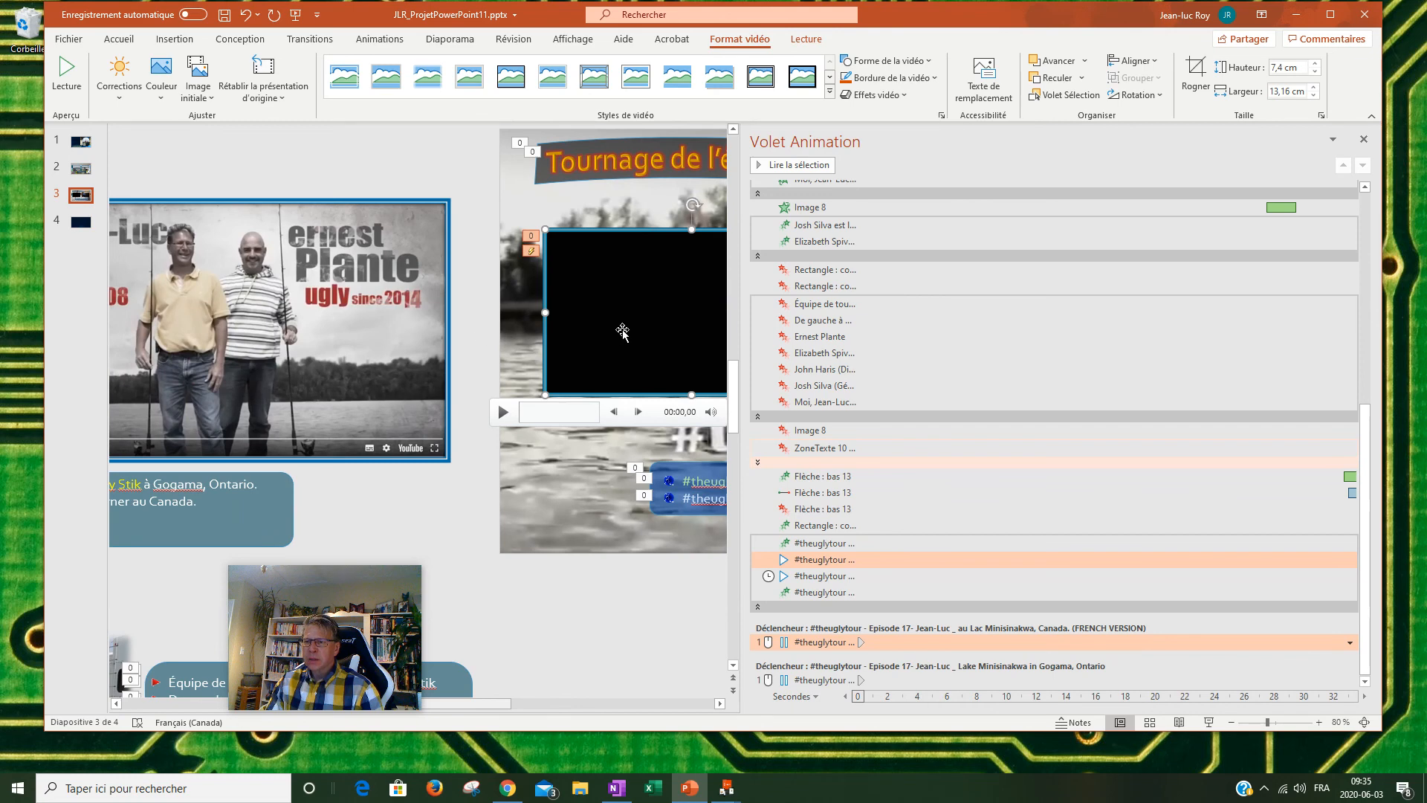
drag(468, 703, 576, 703)
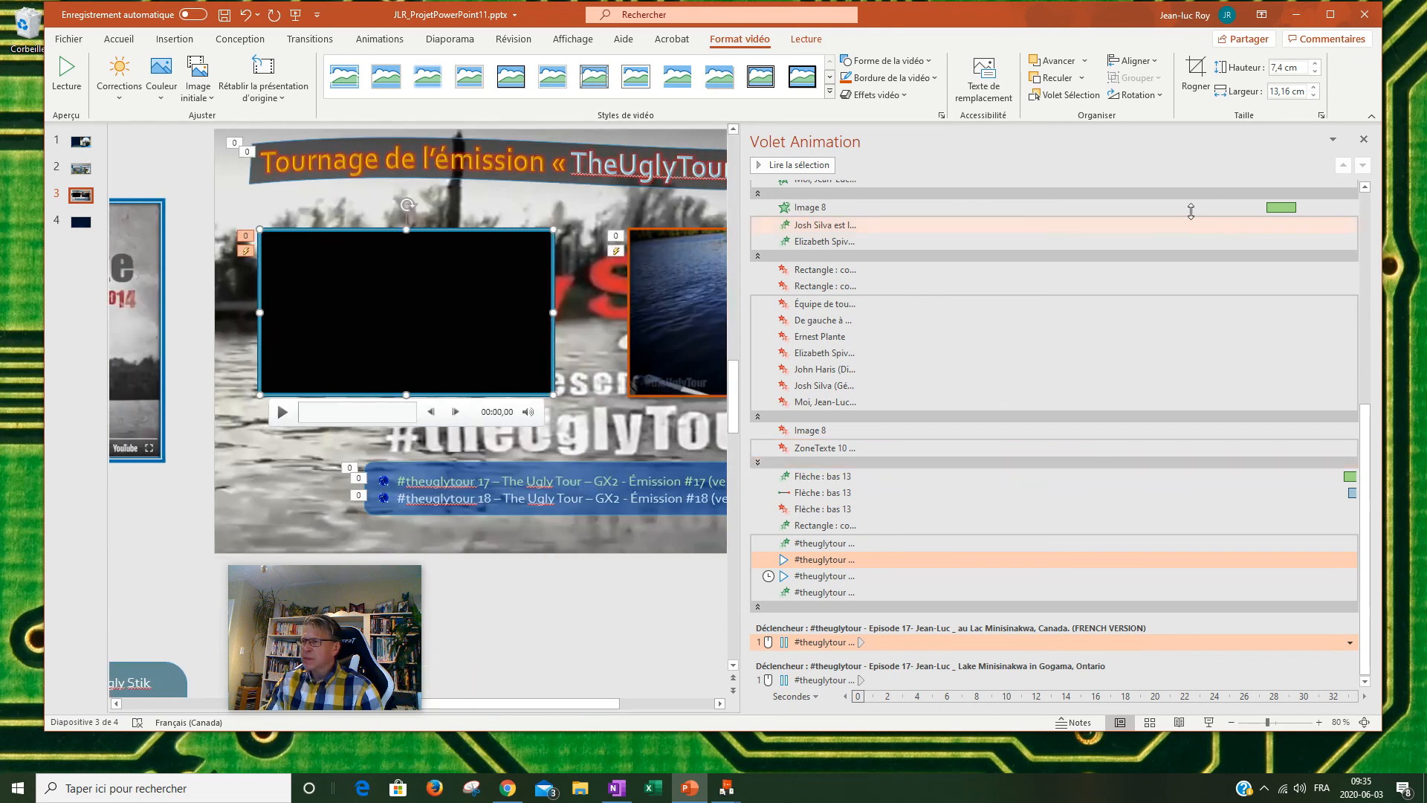
click(1364, 139)
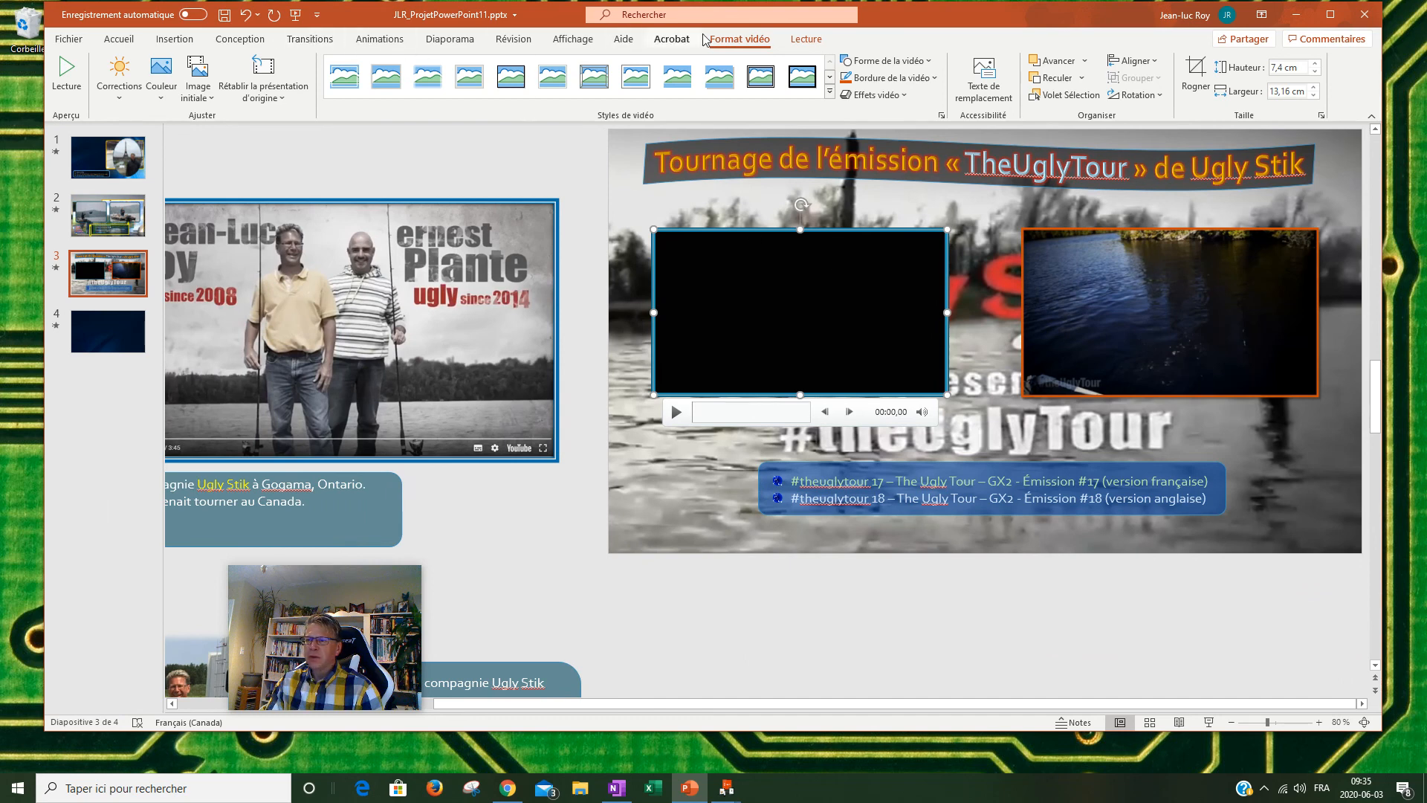
Step: Start trimming the blue-framed video and try a trim start time of 00:02,150
click(805, 40)
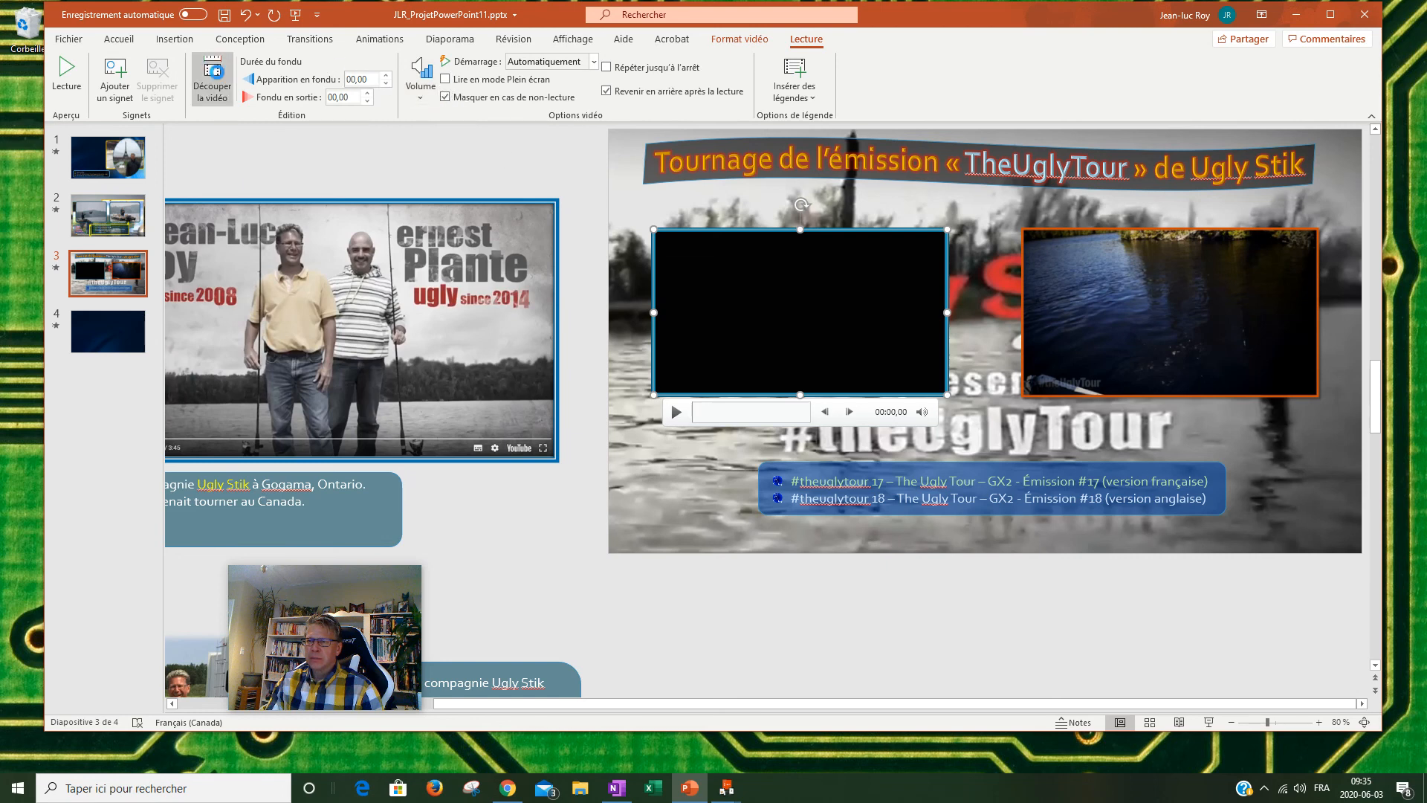
click(212, 78)
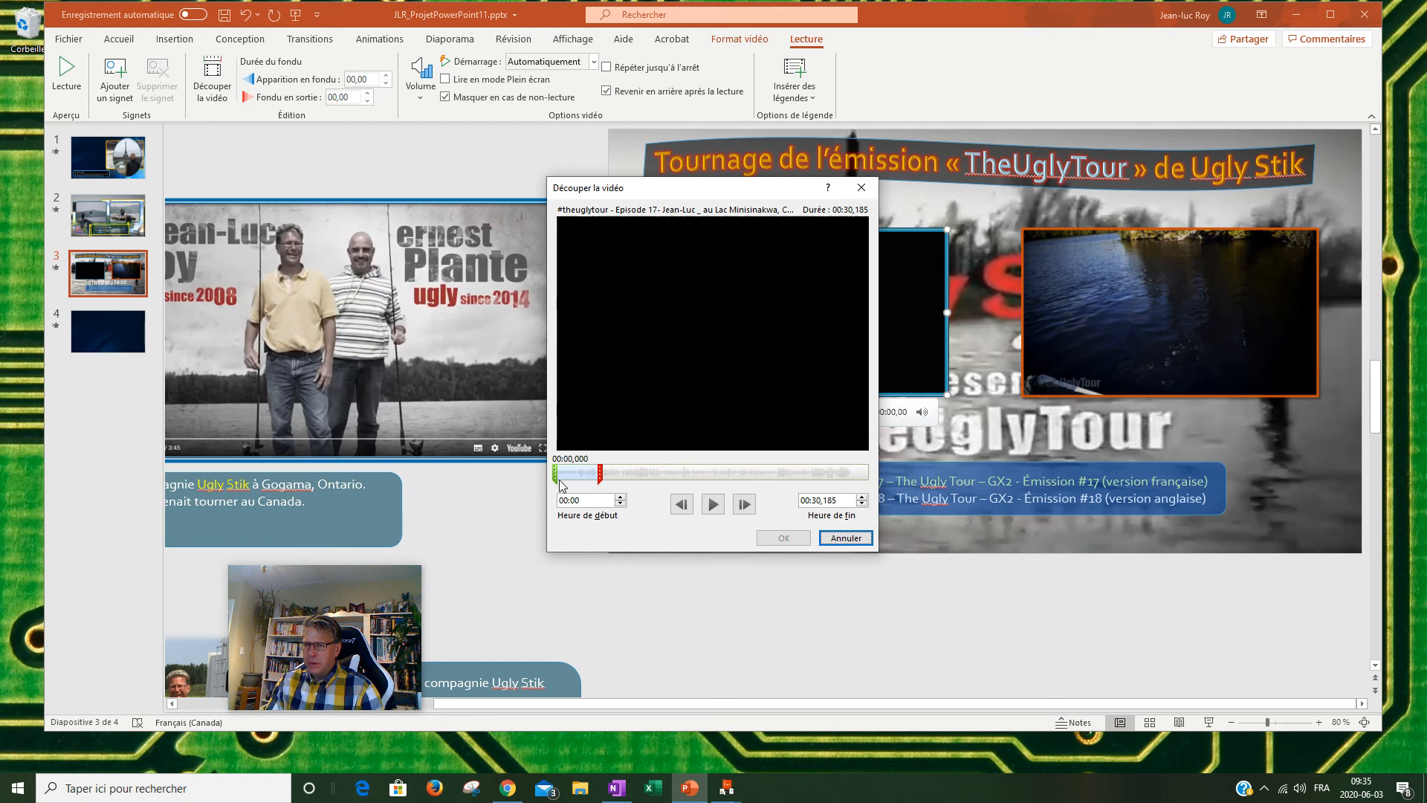
drag(555, 474, 556, 474)
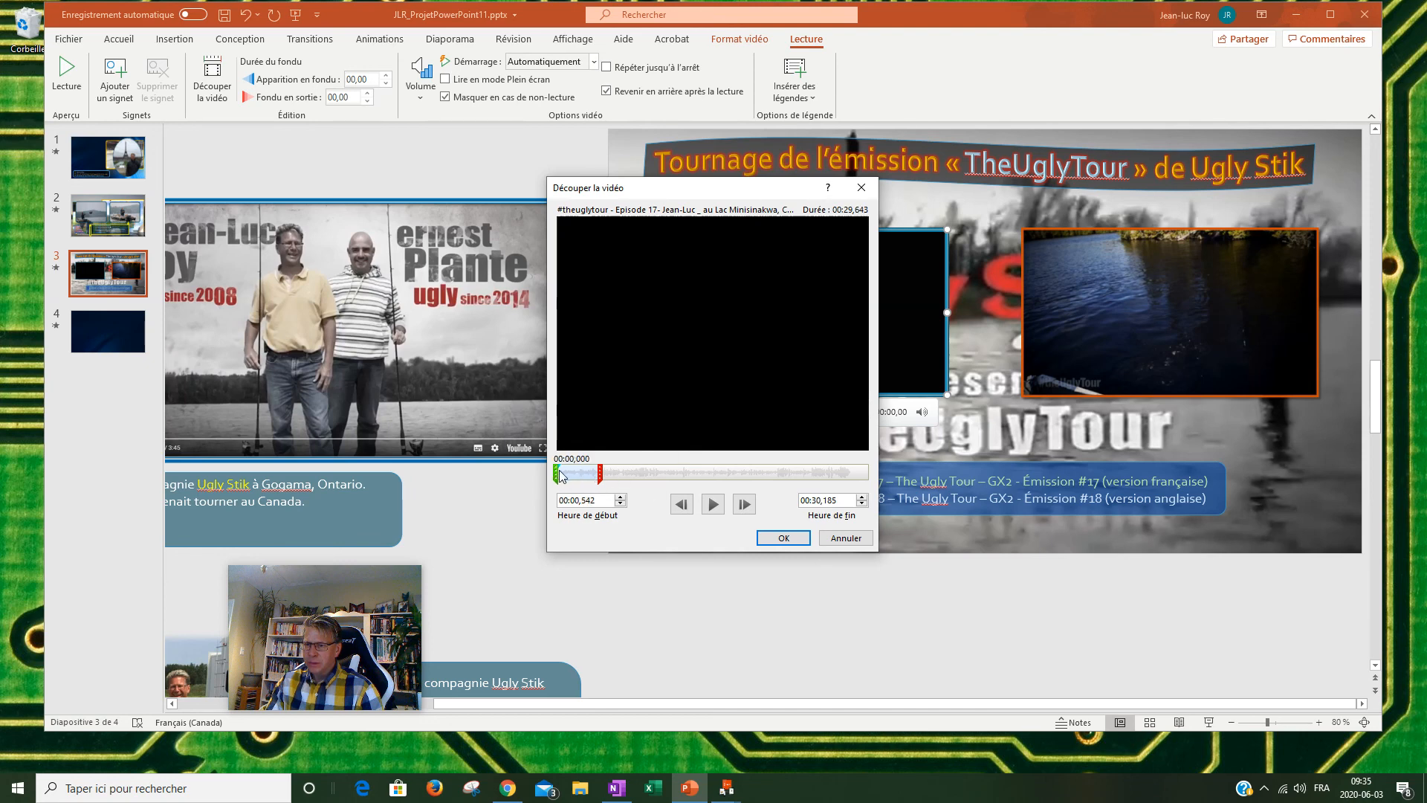
drag(557, 470, 558, 473)
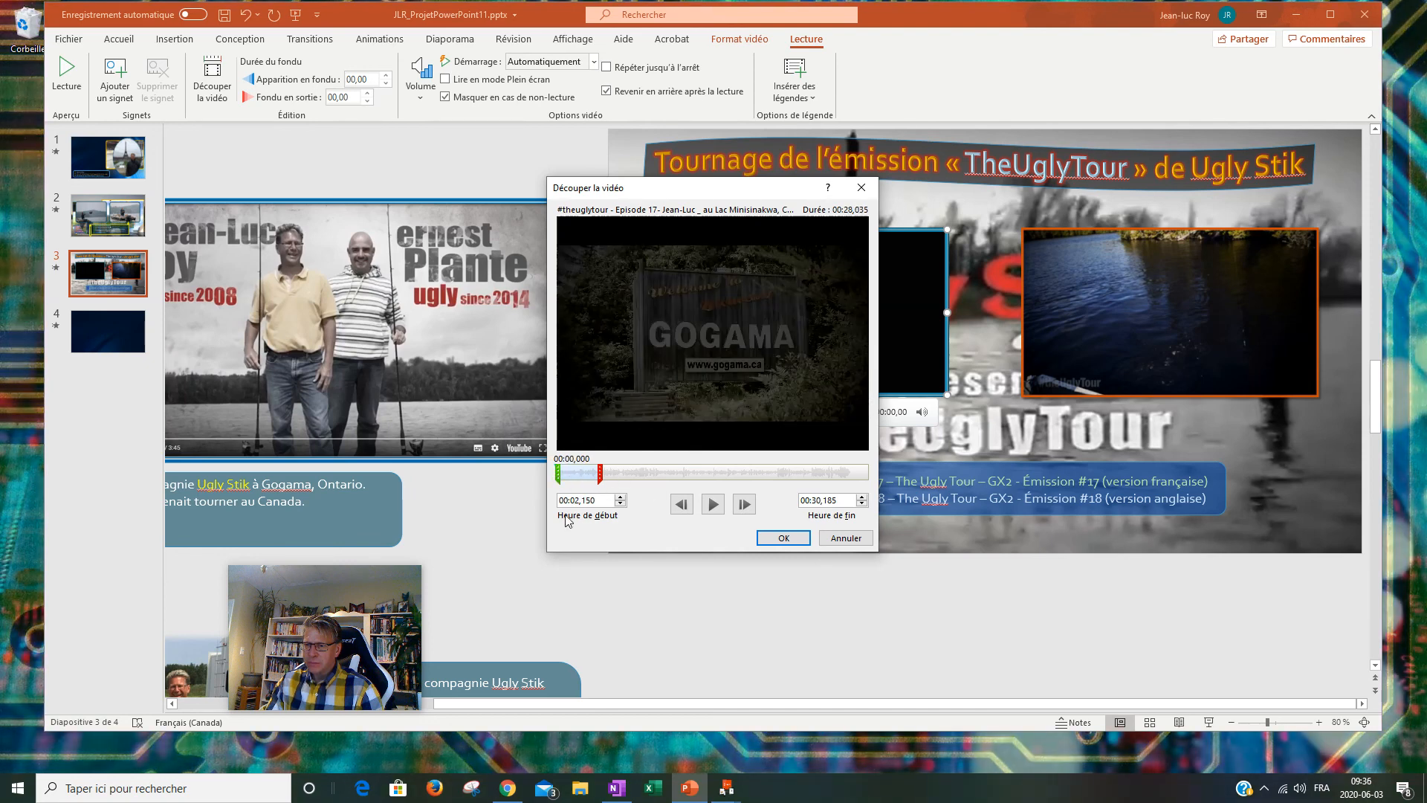
Step: Preview the blue-framed video from its trim start point and pause the playback
click(567, 474)
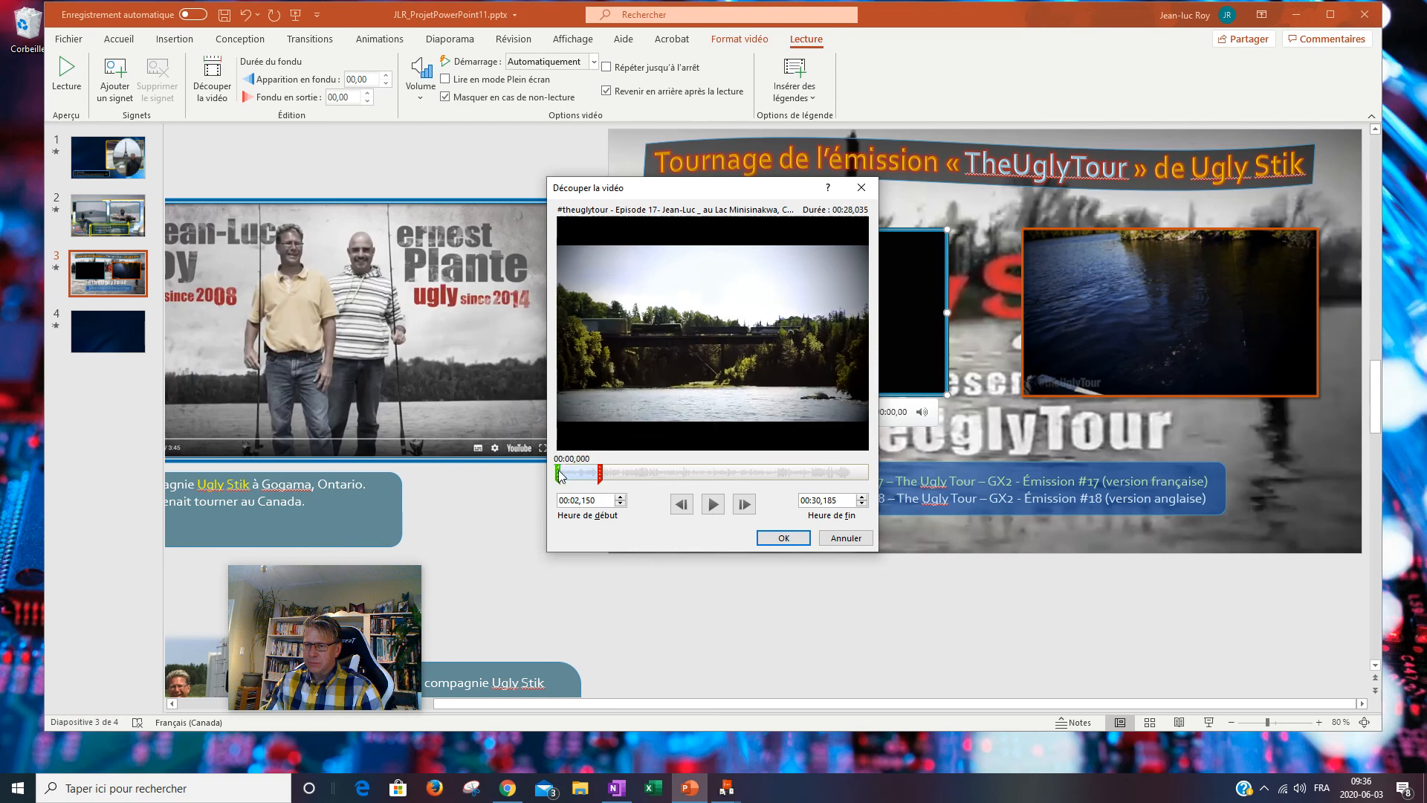
click(556, 477)
click(715, 505)
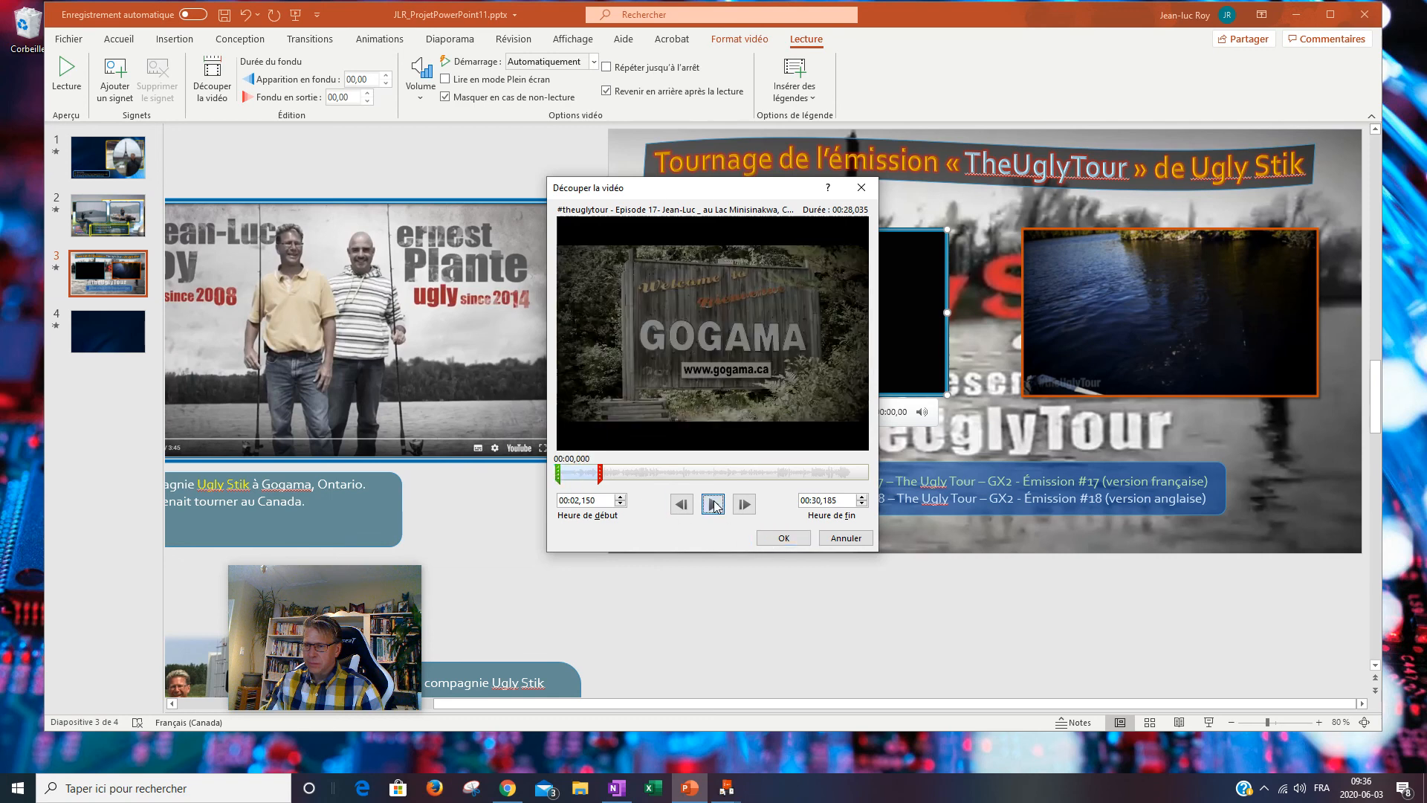
click(715, 505)
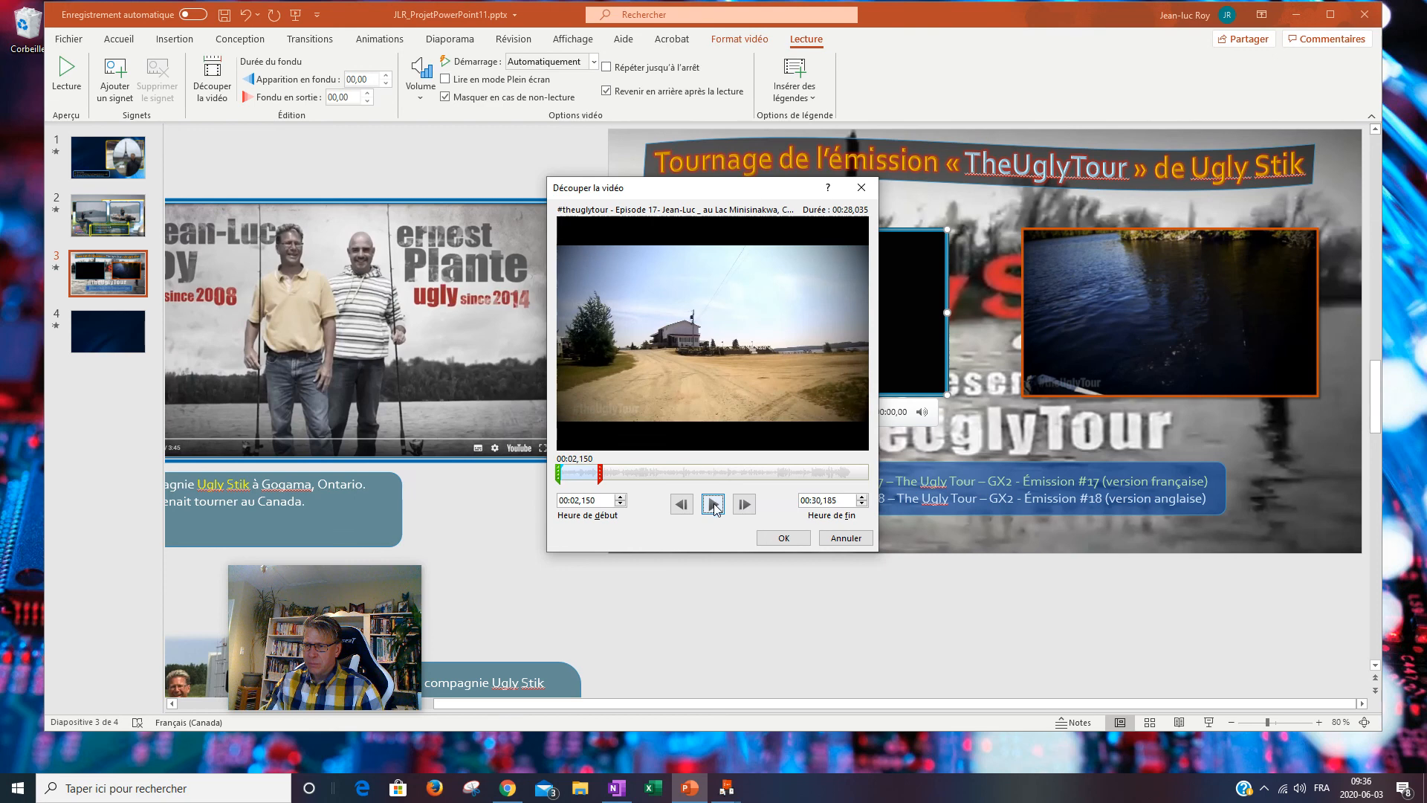
click(715, 505)
click(715, 505)
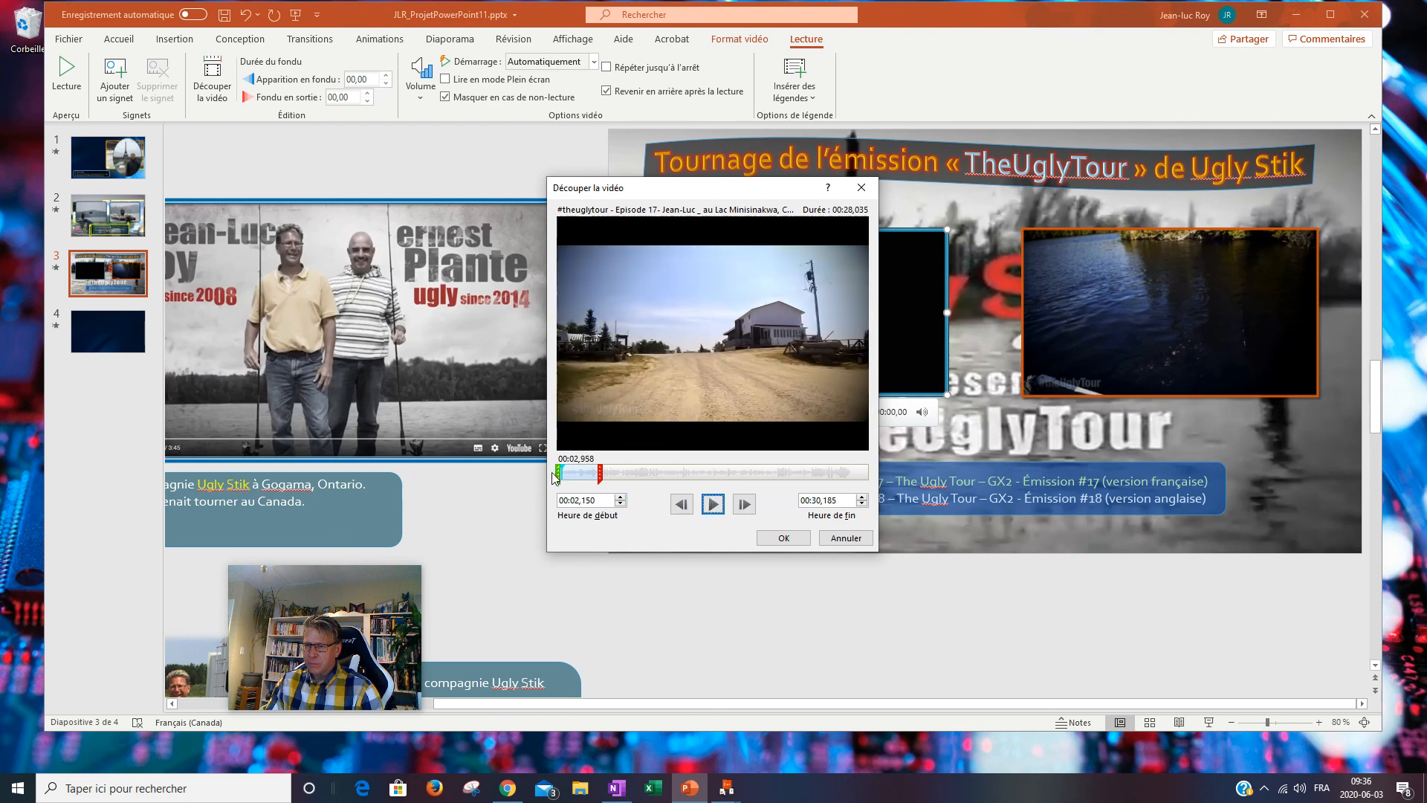
Step: Set the blue-framed video's trim start time to 00:00,545, preview the clip and apply the trim
drag(556, 473, 555, 475)
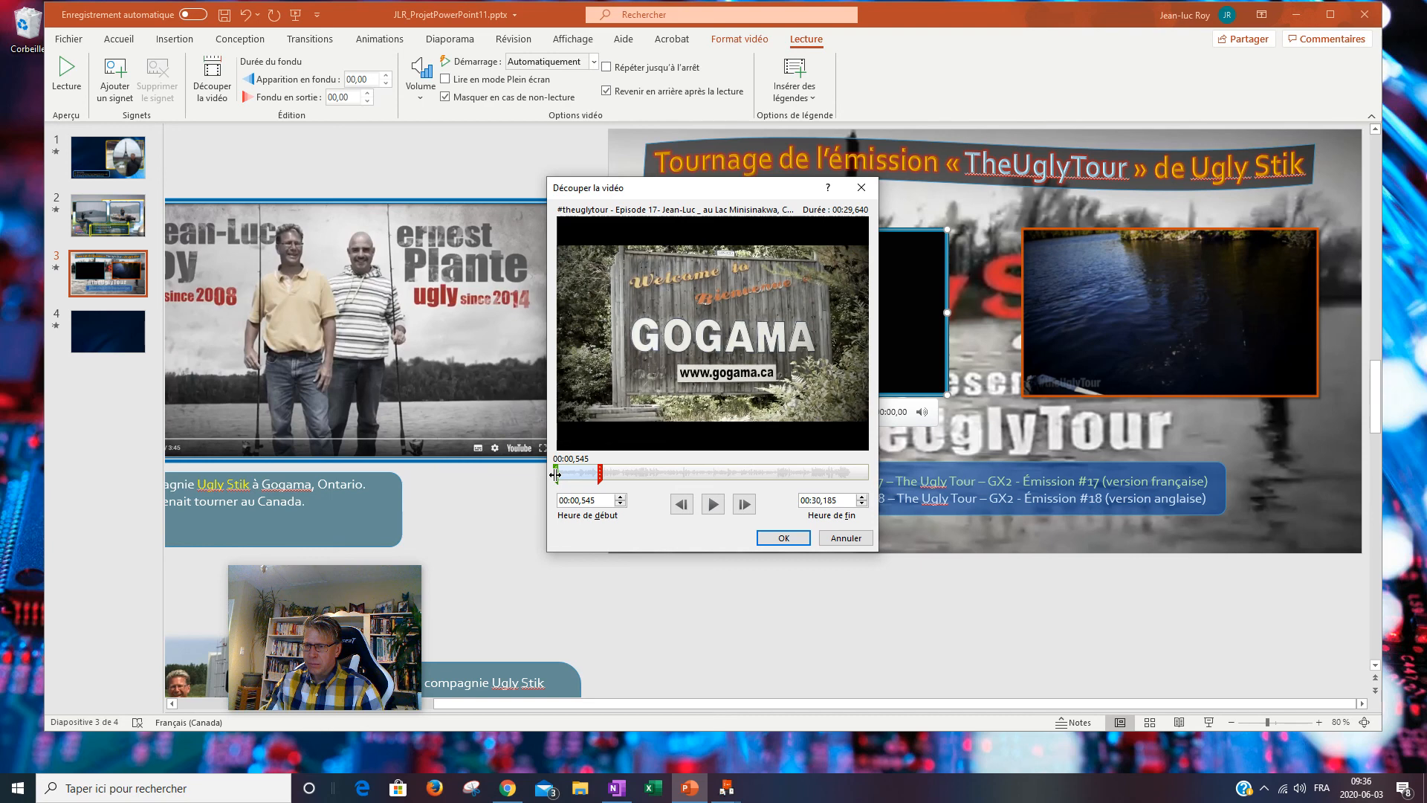
click(722, 513)
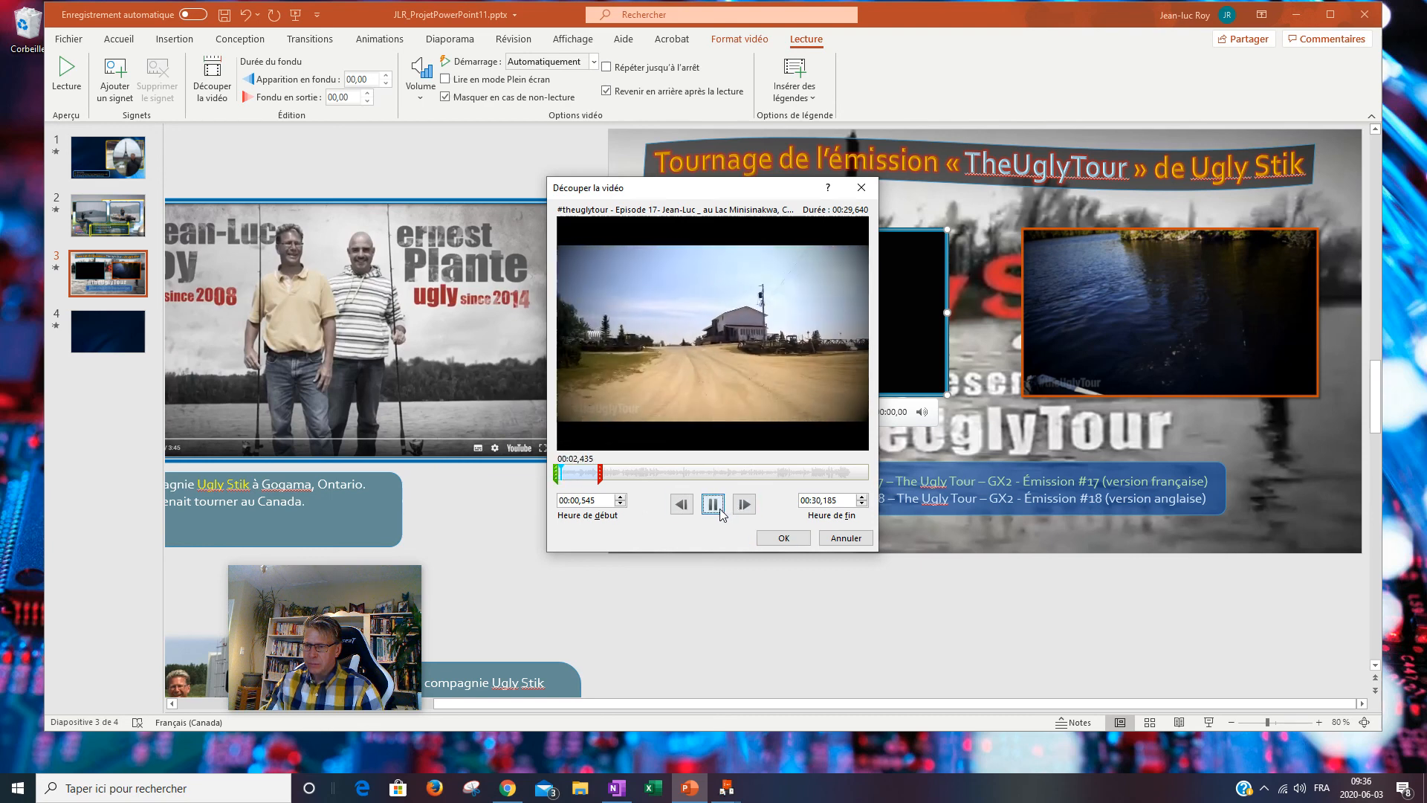
click(786, 548)
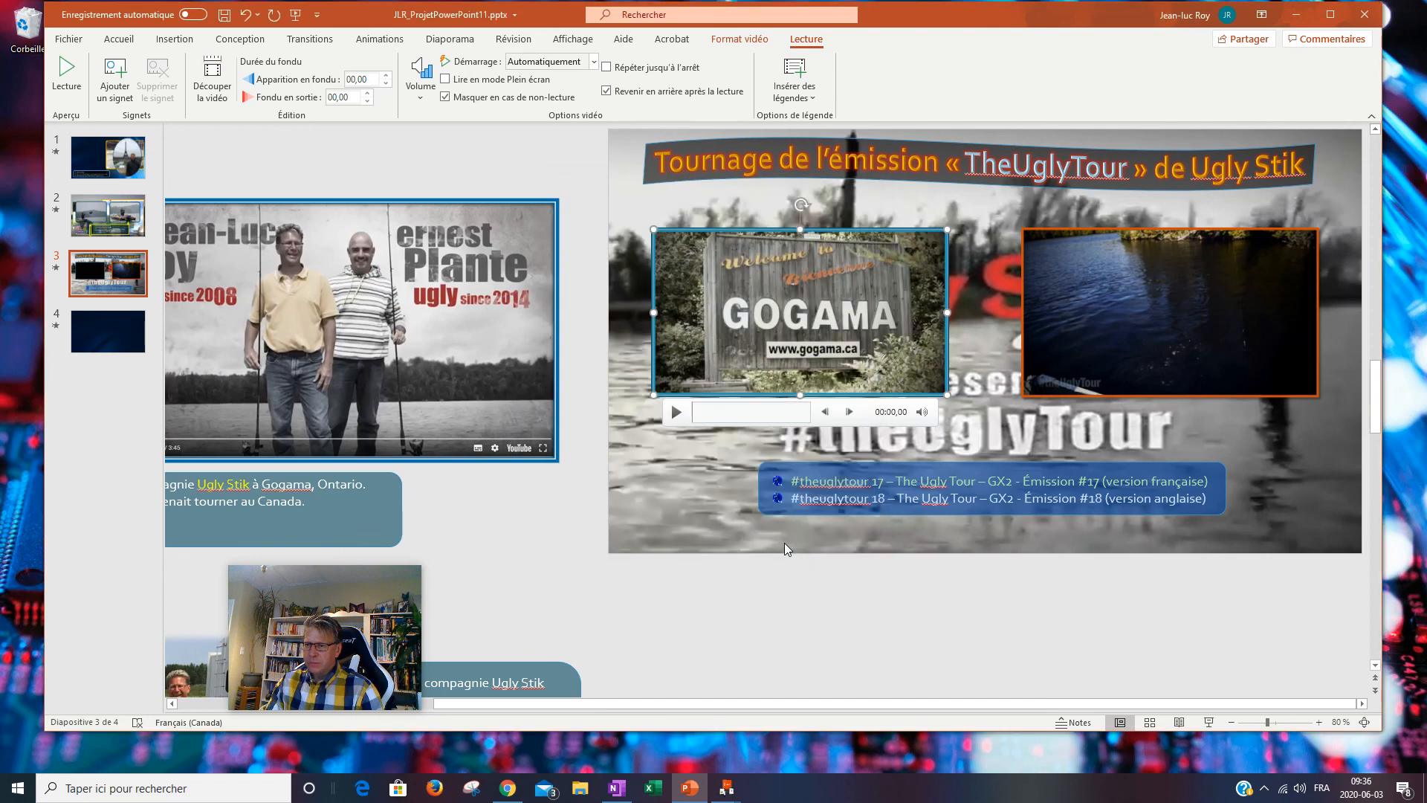